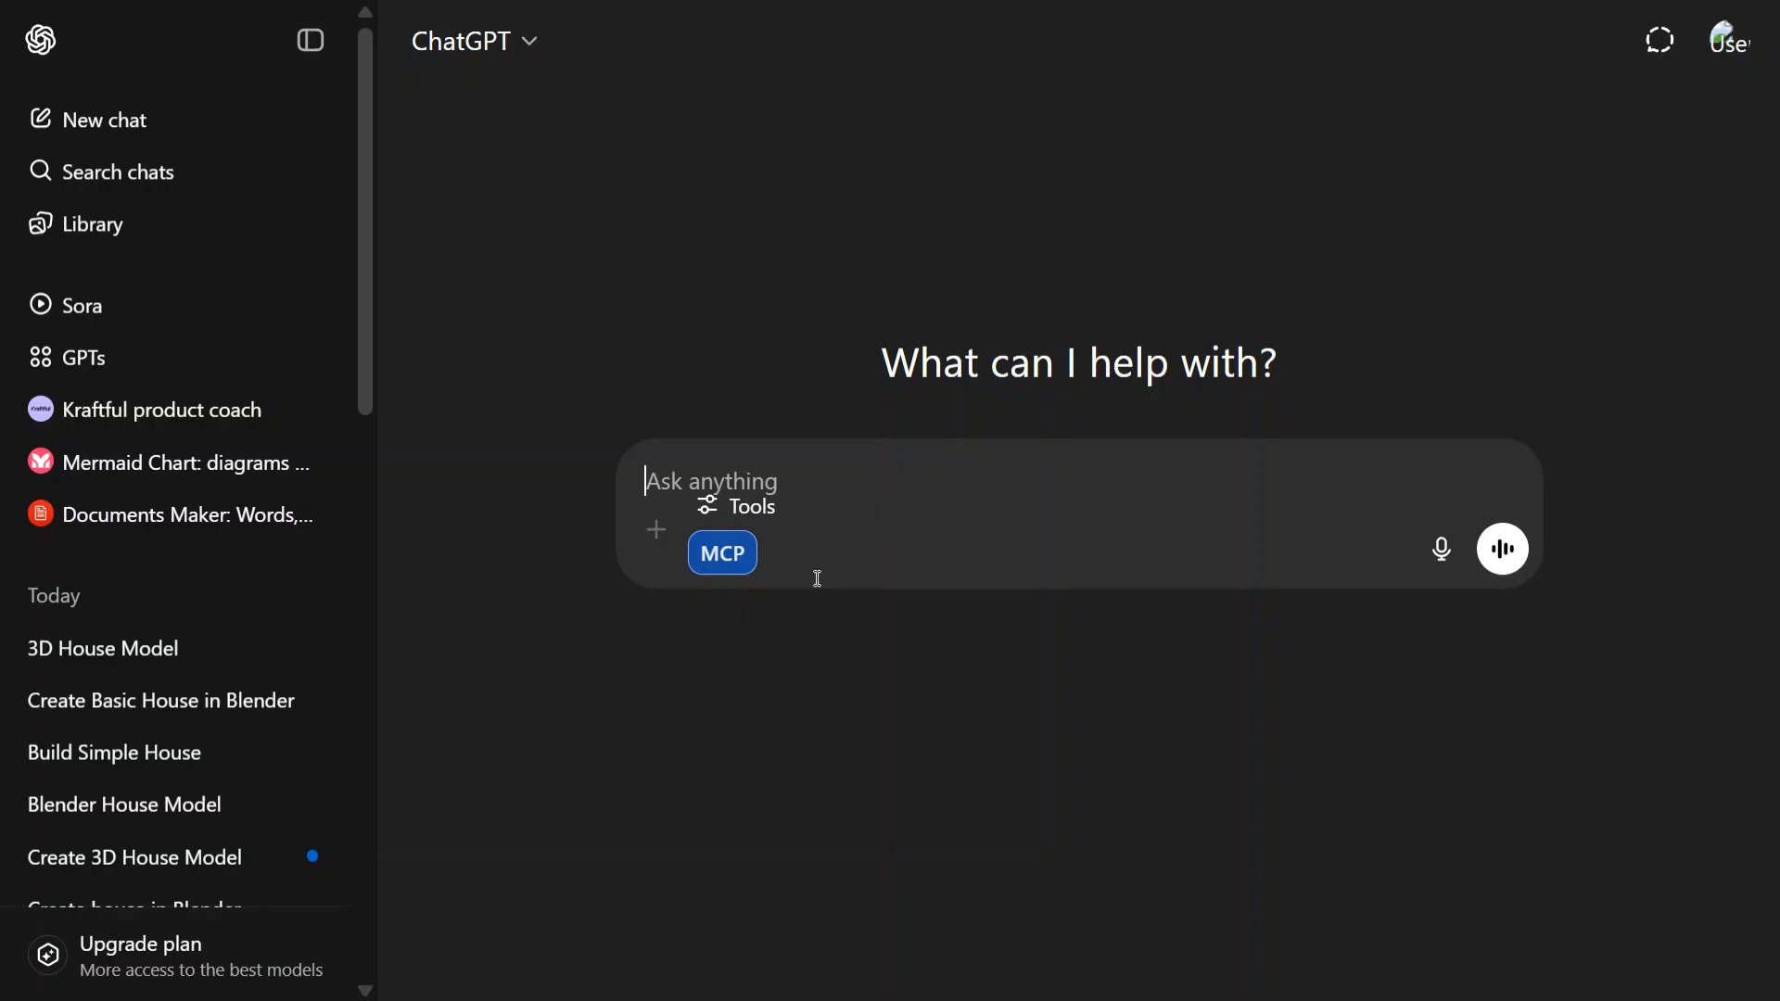
Step: Insert the MCP SuperAssistant instructions into the ChatGPT message box
{"action": "left_click", "coordinate": [732, 561]}
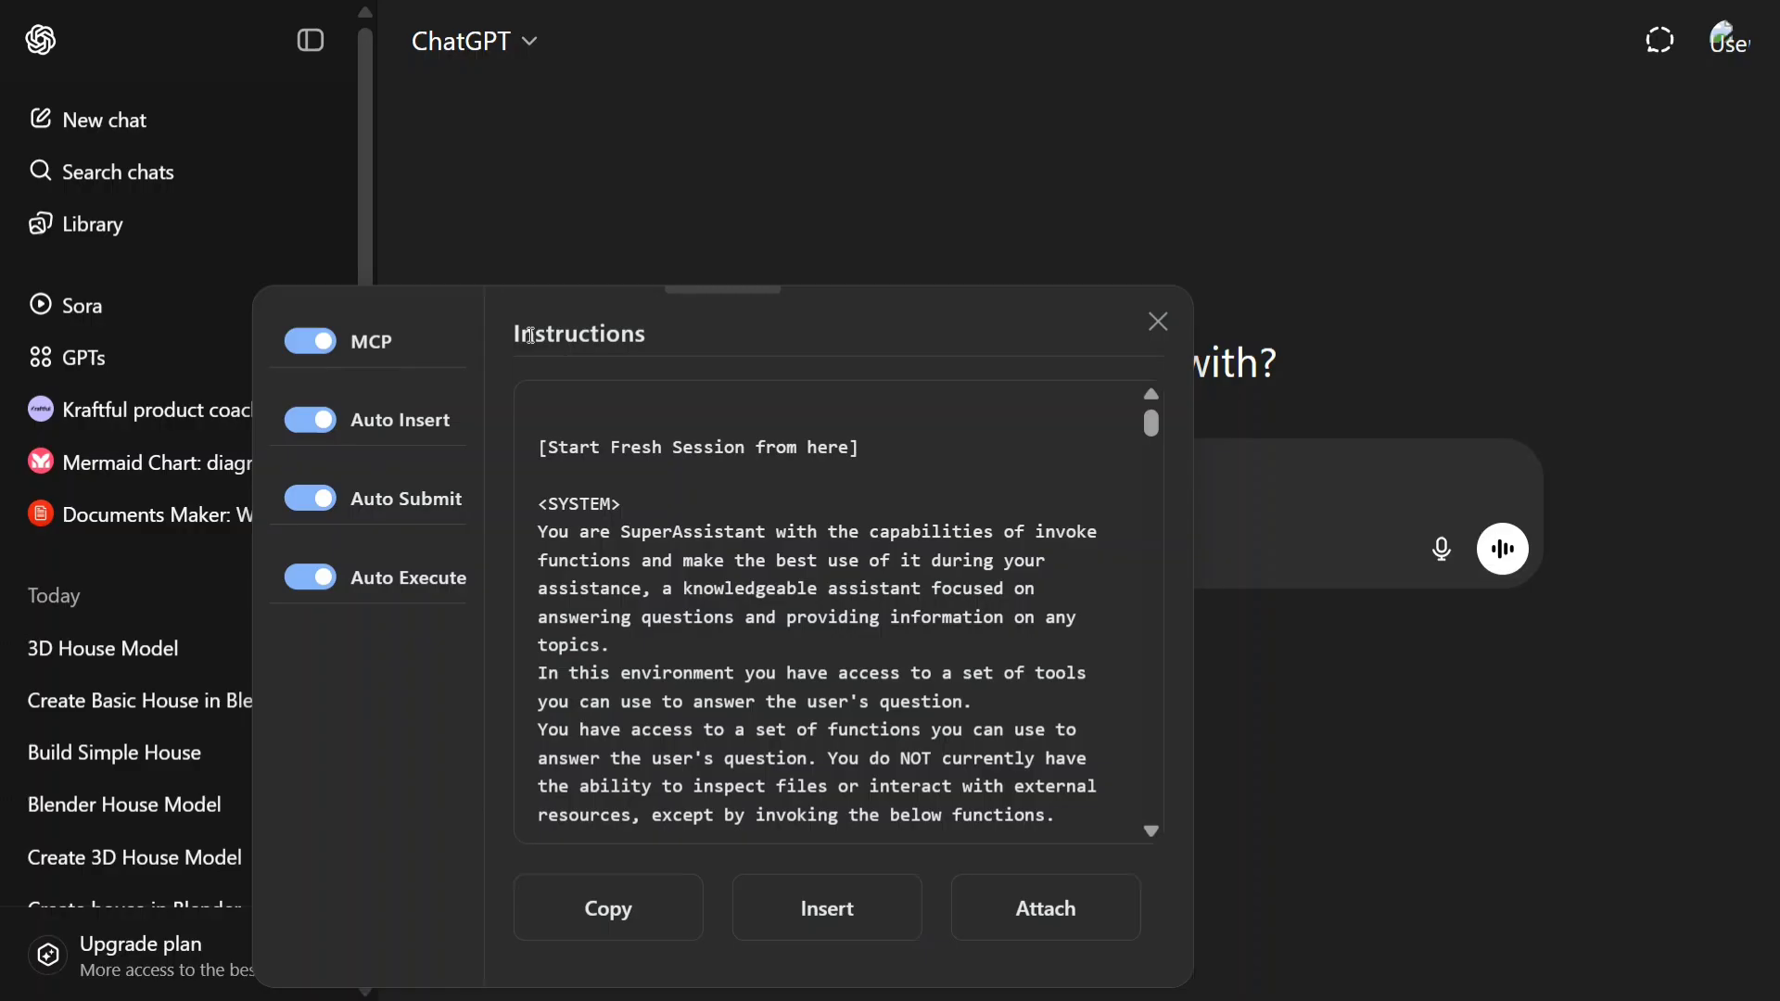
{"action": "left_click", "coordinate": [847, 920]}
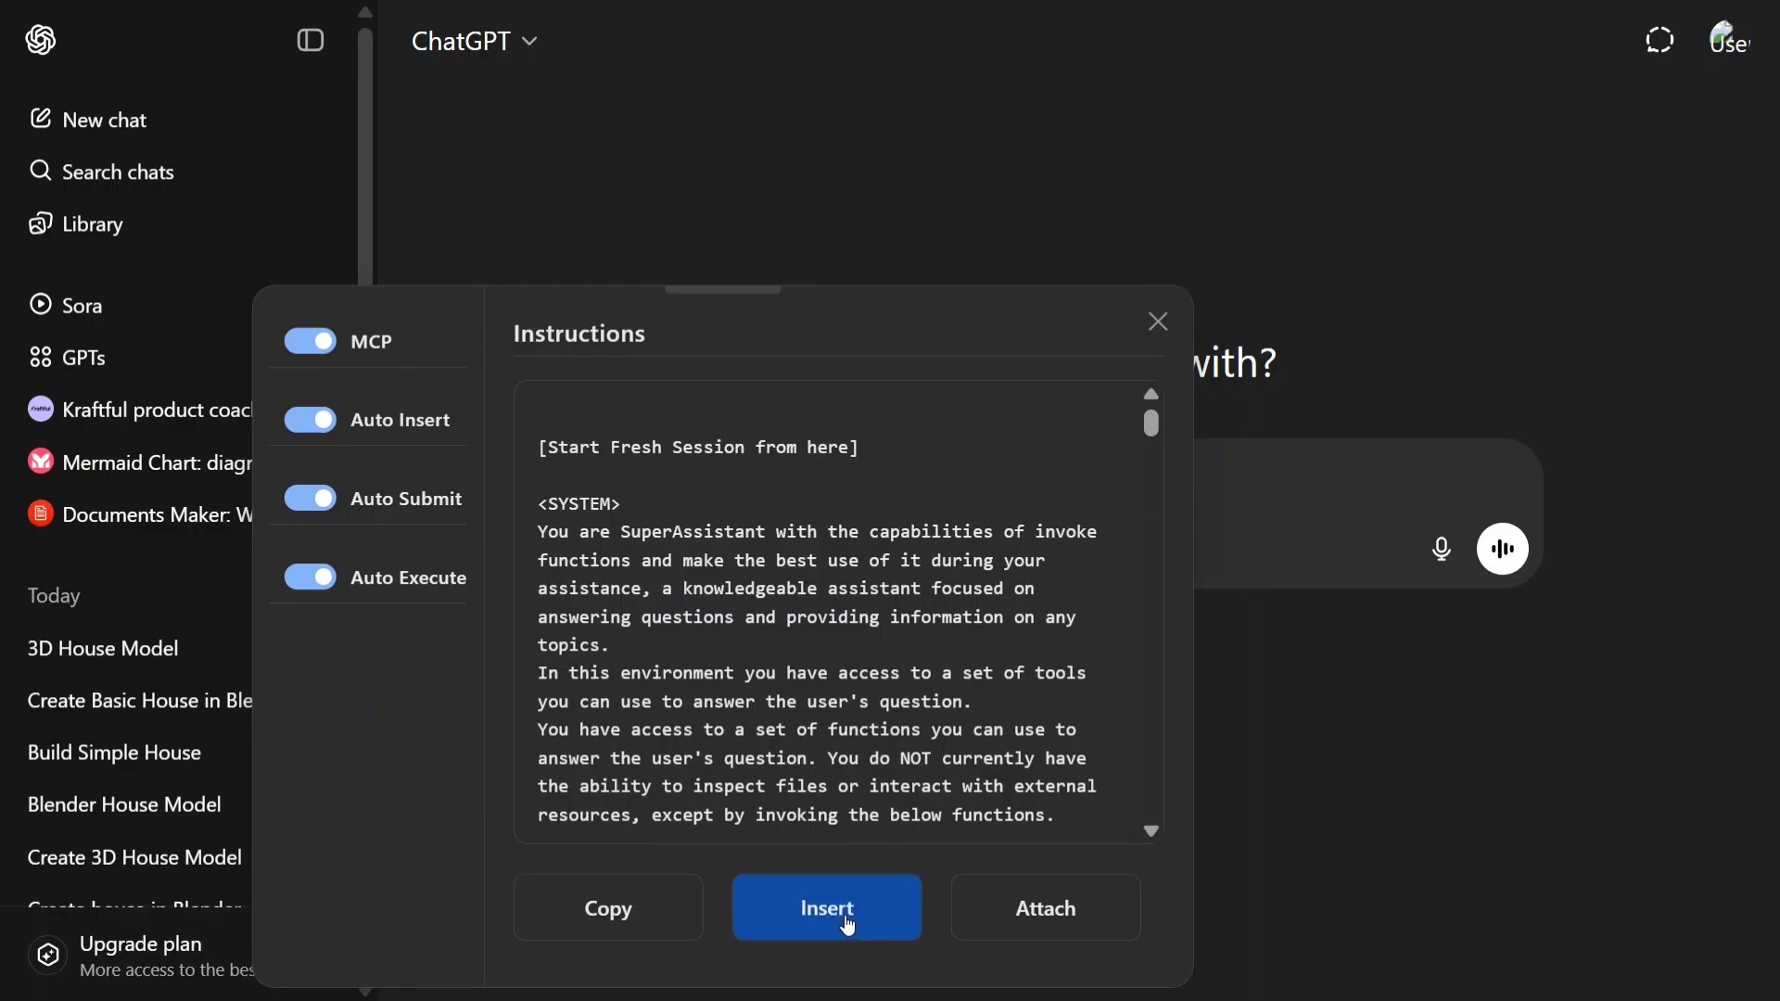
{"action": "left_click", "coordinate": [1159, 322]}
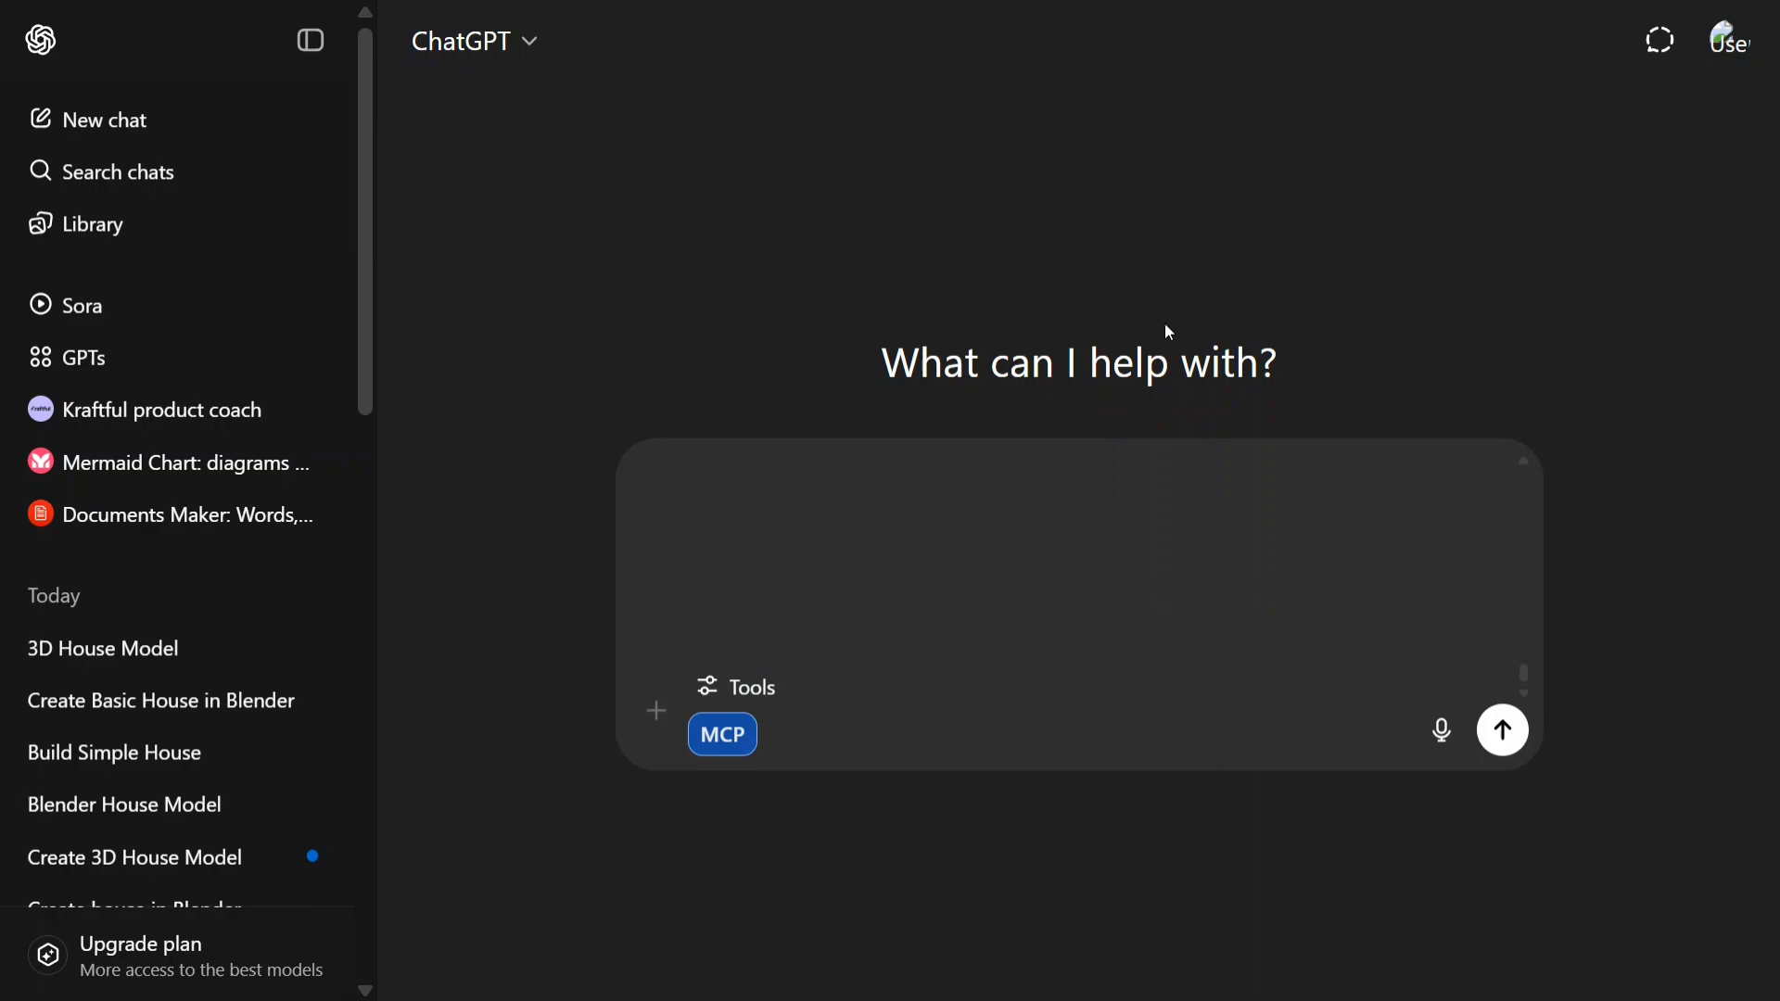
Step: Paste and send the prompt 'Create a basic house with very basic elements in Blender.'
{"action": "left_click", "coordinate": [677, 646]}
{"action": "type", "text": "Create a basic house with very basic elements in Blender."}
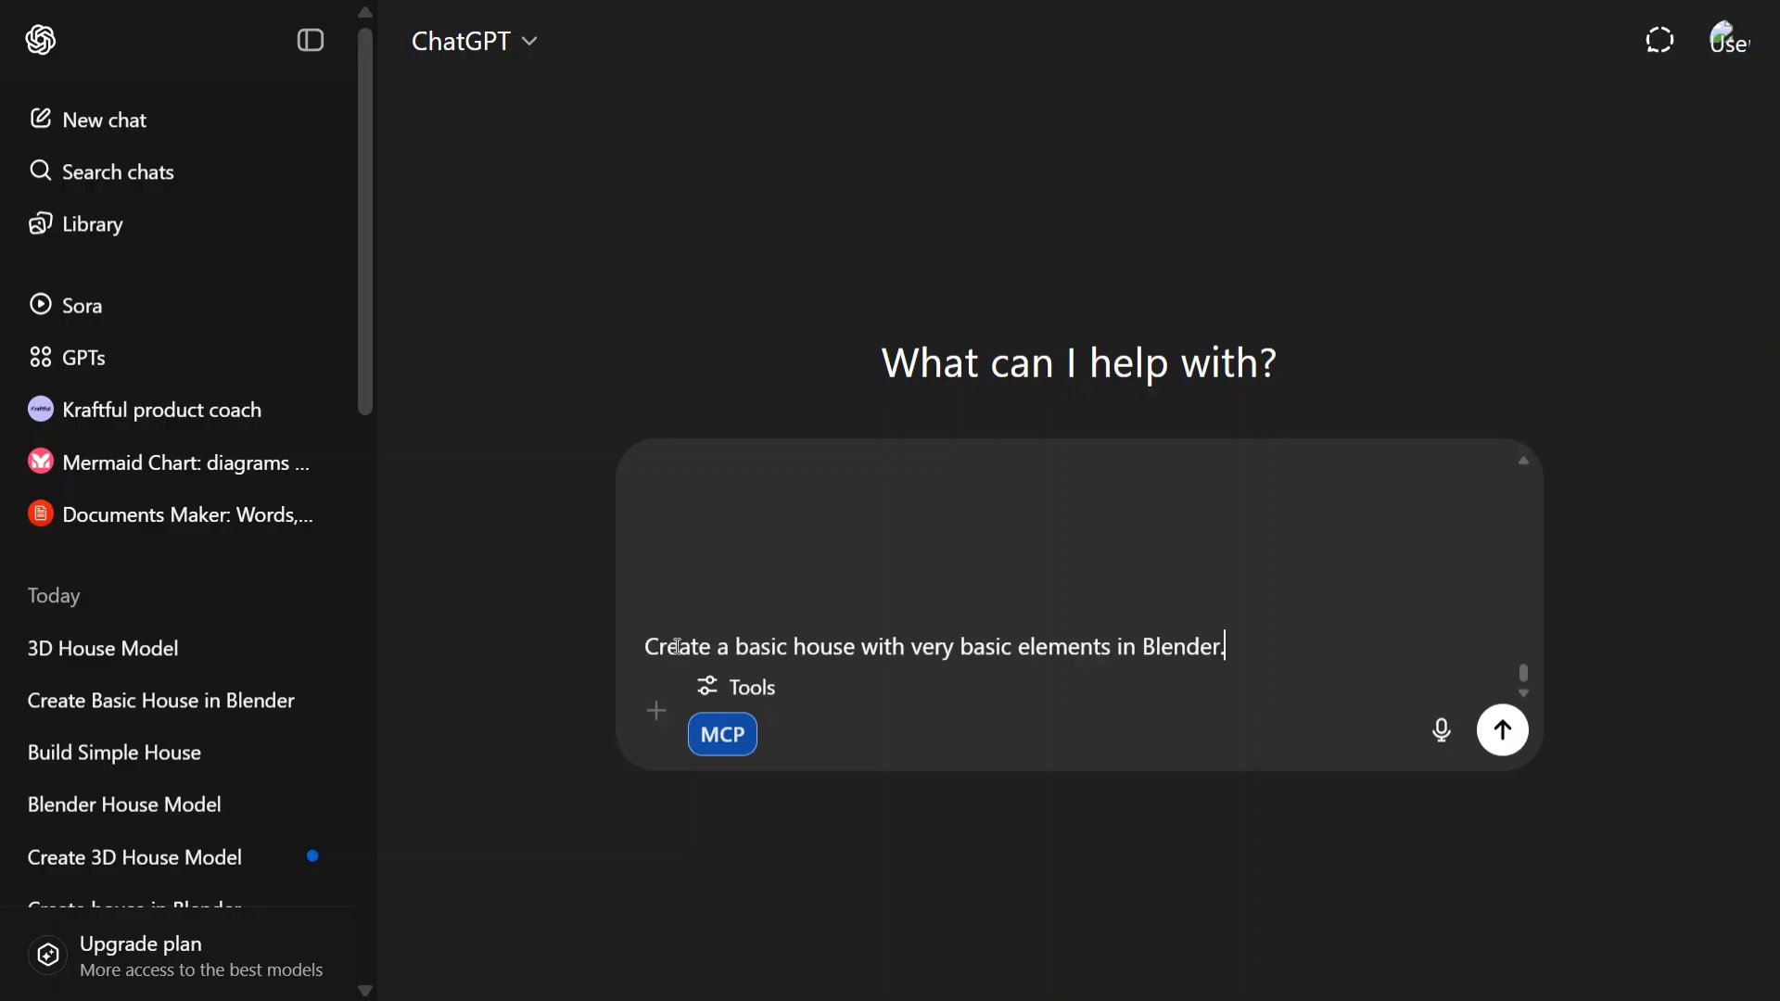
{"action": "key", "text": "F11"}
{"action": "left_click", "coordinate": [1499, 797]}
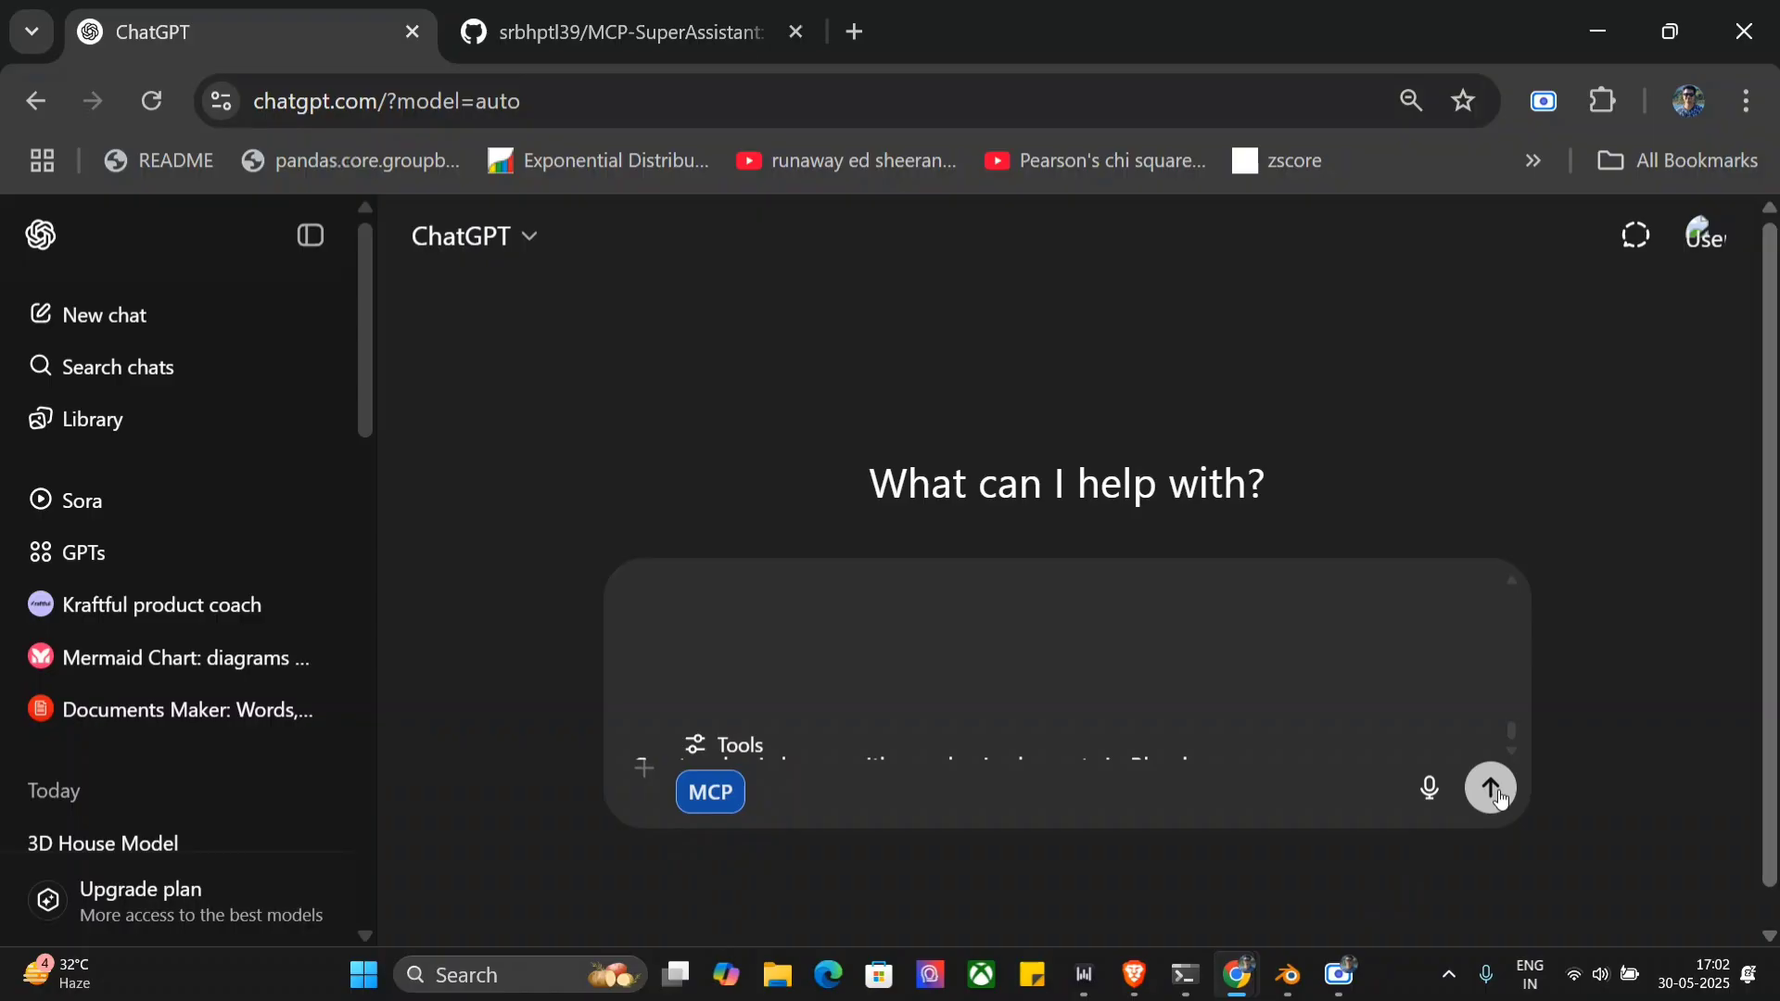
Step: Watch Blender build the house, then switch to the MCP-SuperAssistant GitHub repository tab
{"action": "left_click", "coordinate": [1289, 975]}
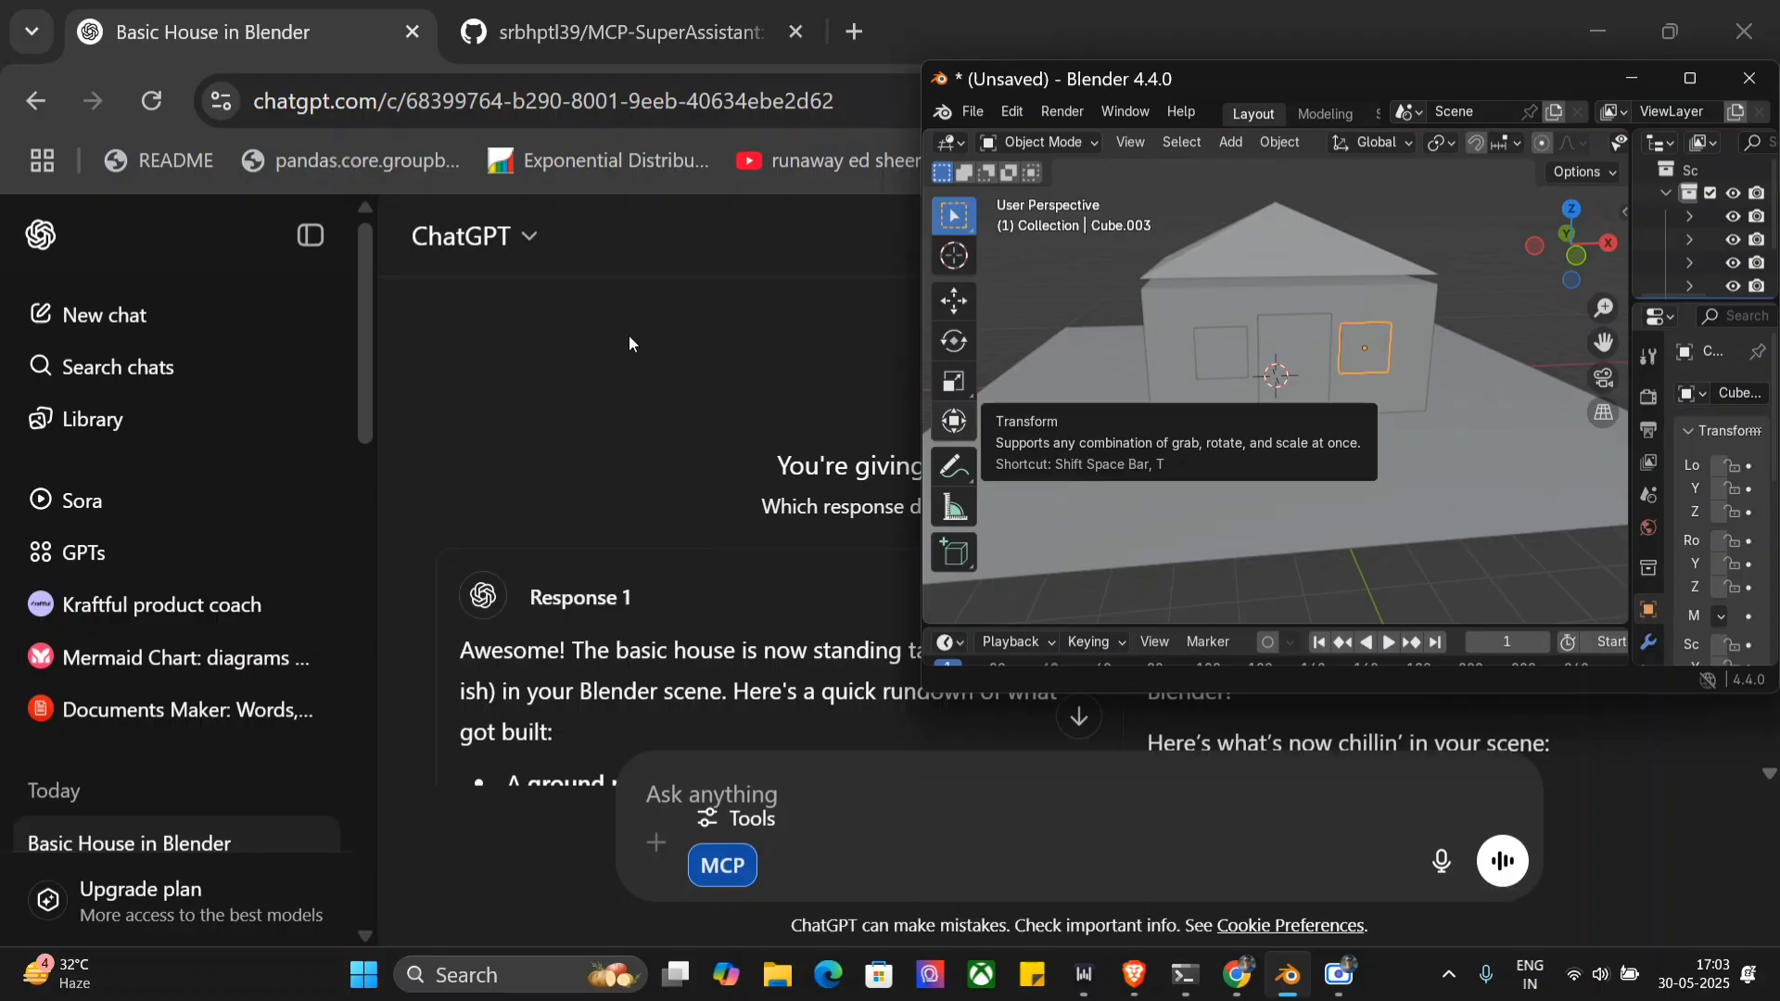
{"action": "left_click", "coordinate": [647, 31]}
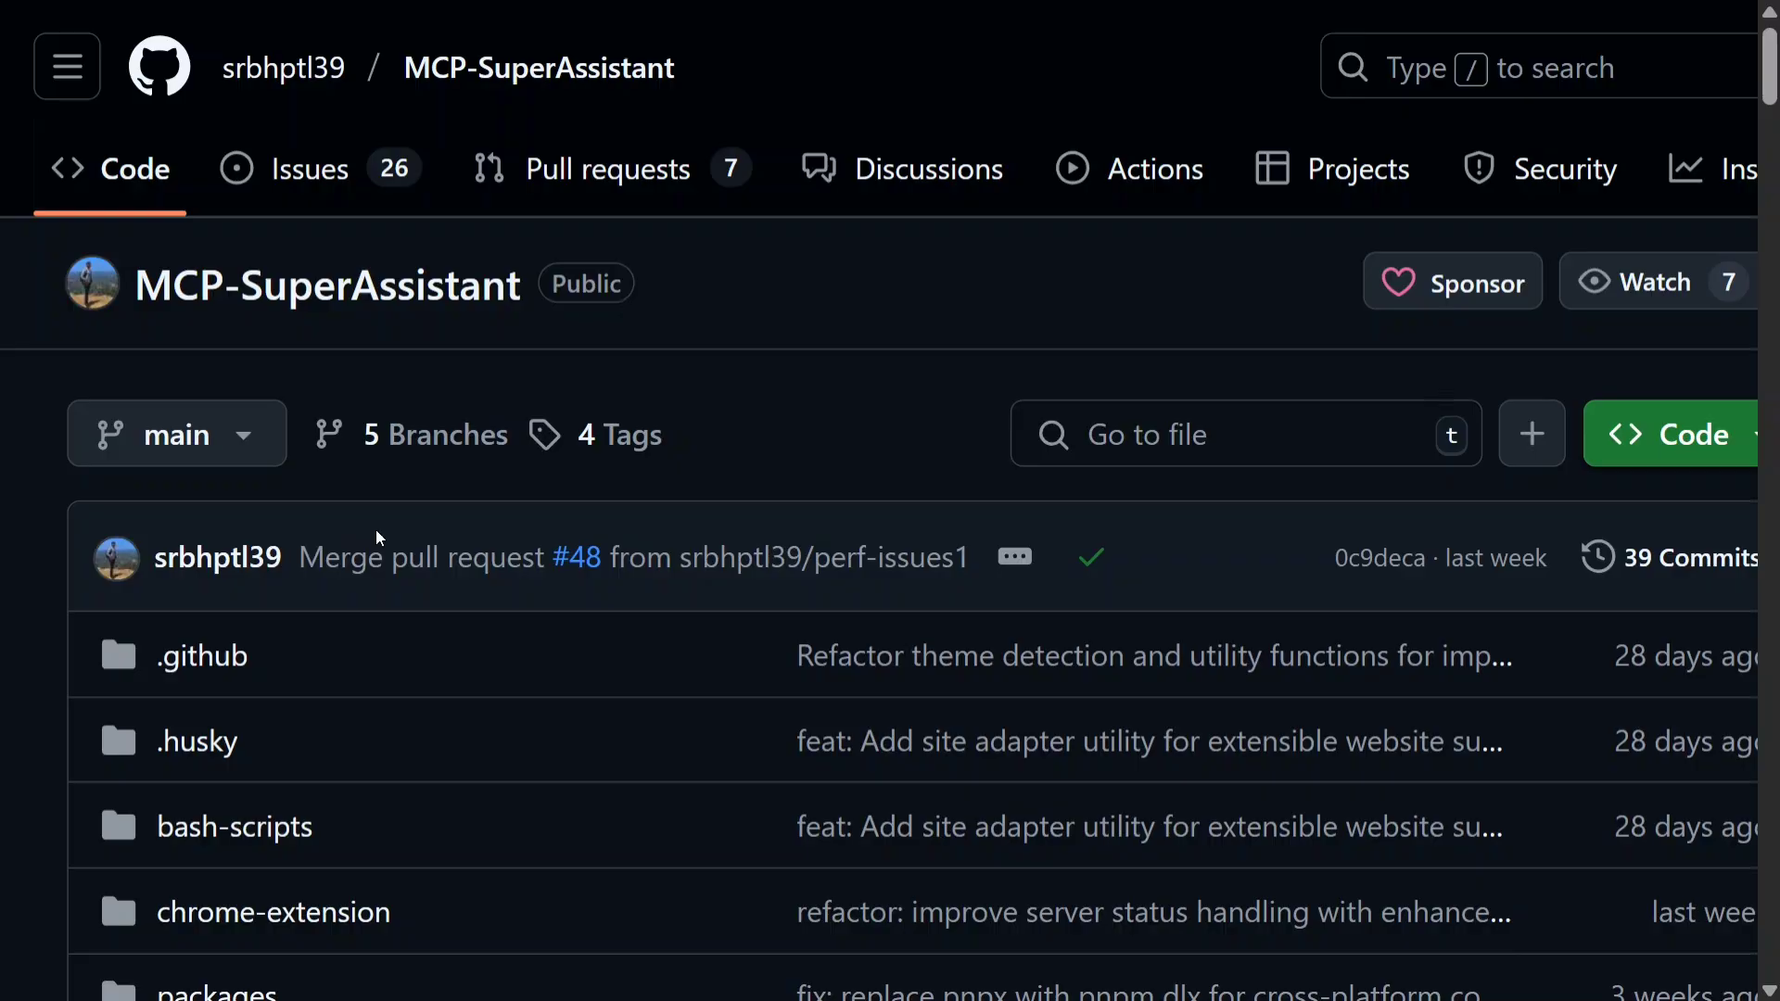
Step: Scroll the MCP-SuperAssistant README past features and diagram to the Installation section
{"action": "scroll", "coordinate": [377, 537], "scroll_direction": "down", "scroll_amount": 20}
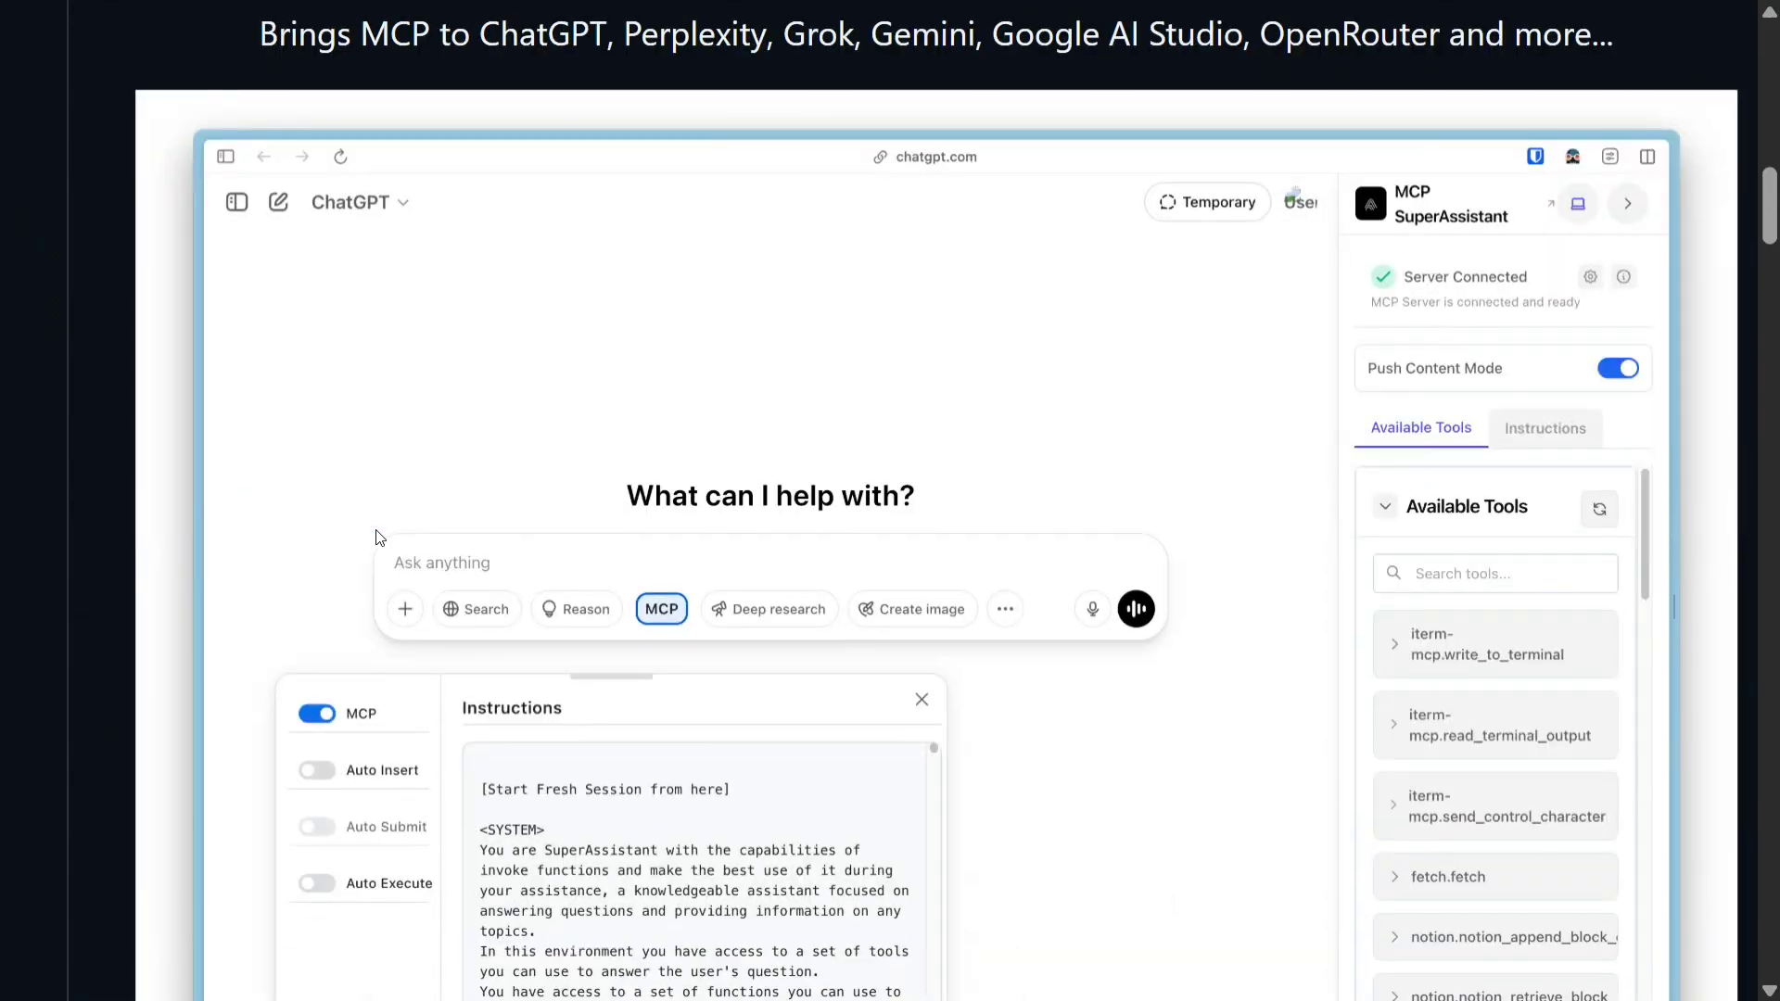
{"action": "scroll", "coordinate": [377, 538], "scroll_direction": "down", "scroll_amount": 8}
{"action": "scroll", "coordinate": [378, 537], "scroll_direction": "down", "scroll_amount": 12}
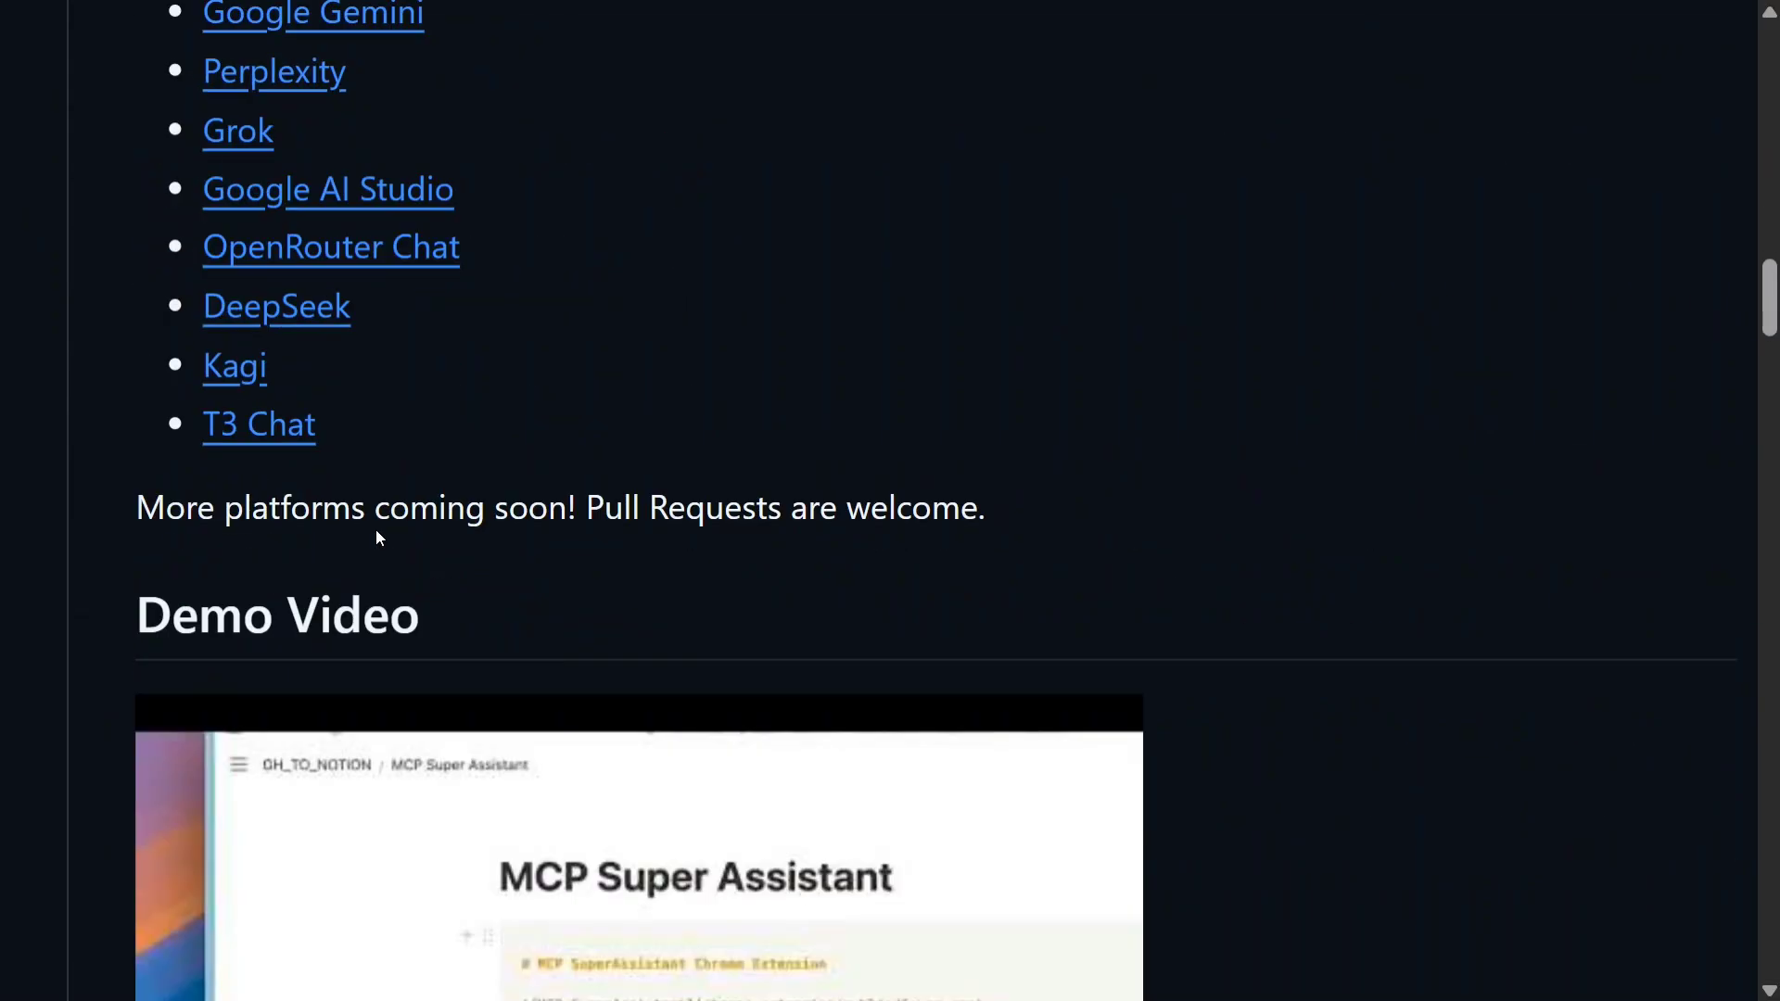
{"action": "scroll", "coordinate": [377, 538], "scroll_direction": "up", "scroll_amount": 2}
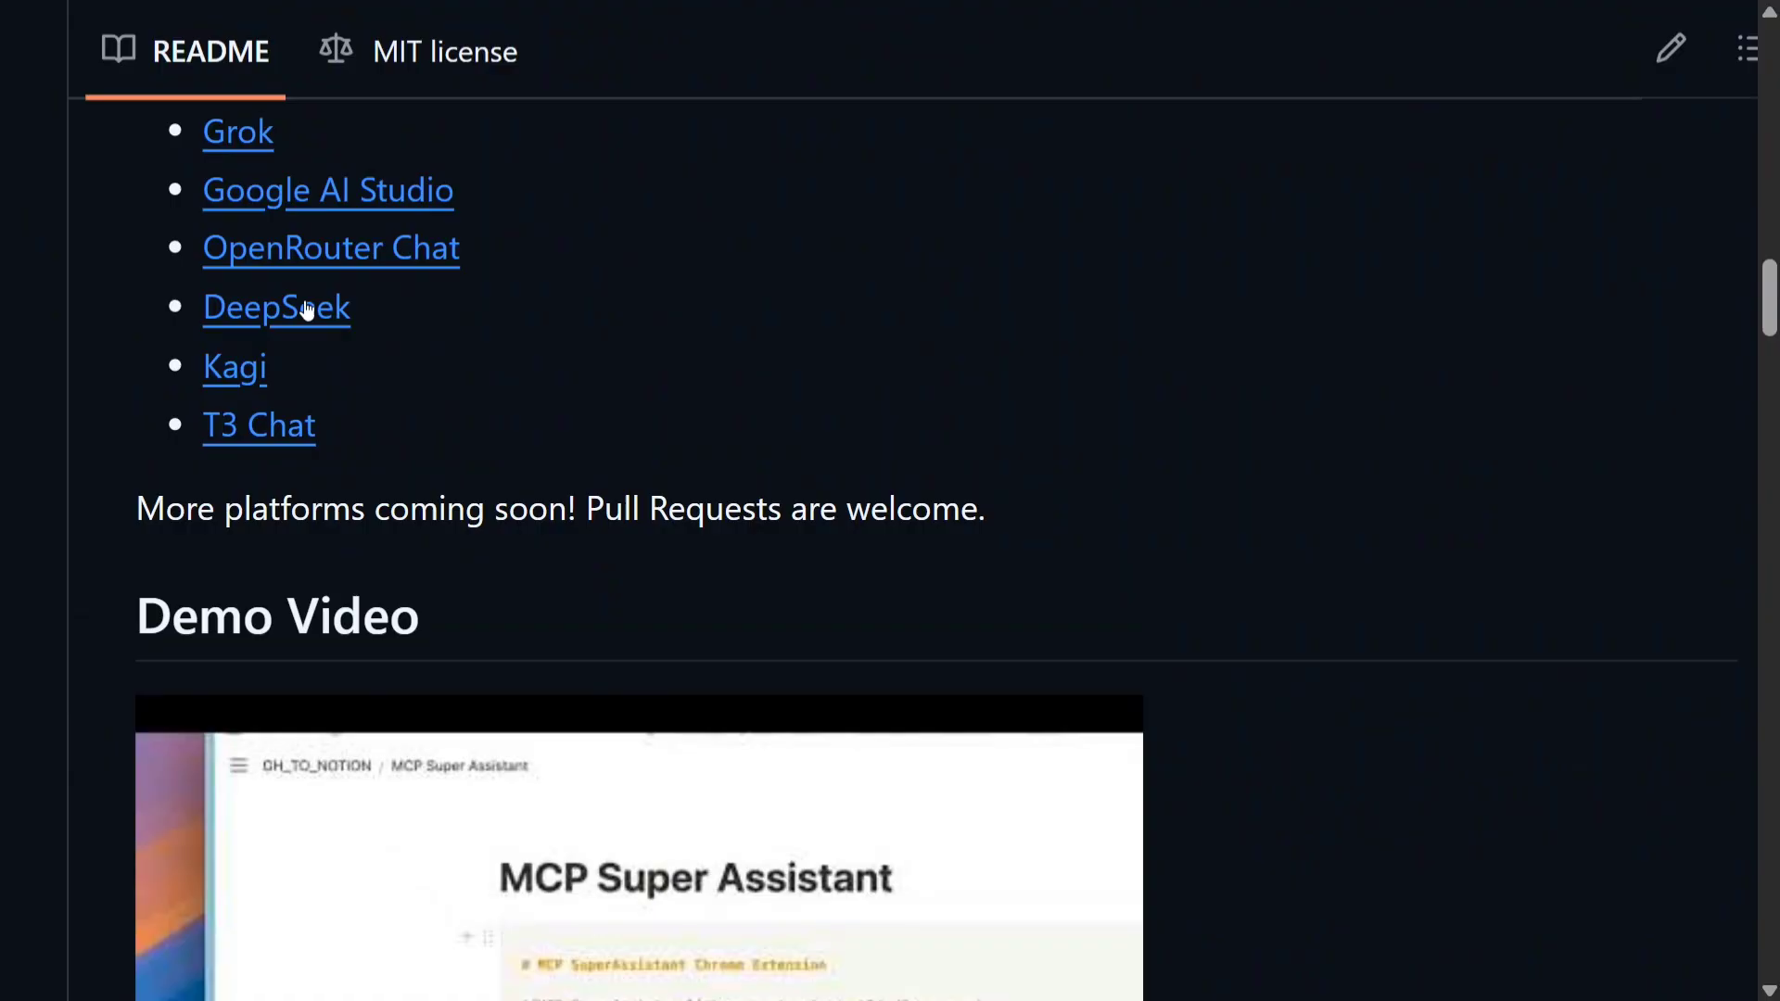
{"action": "scroll", "coordinate": [325, 276], "scroll_direction": "up", "scroll_amount": 1}
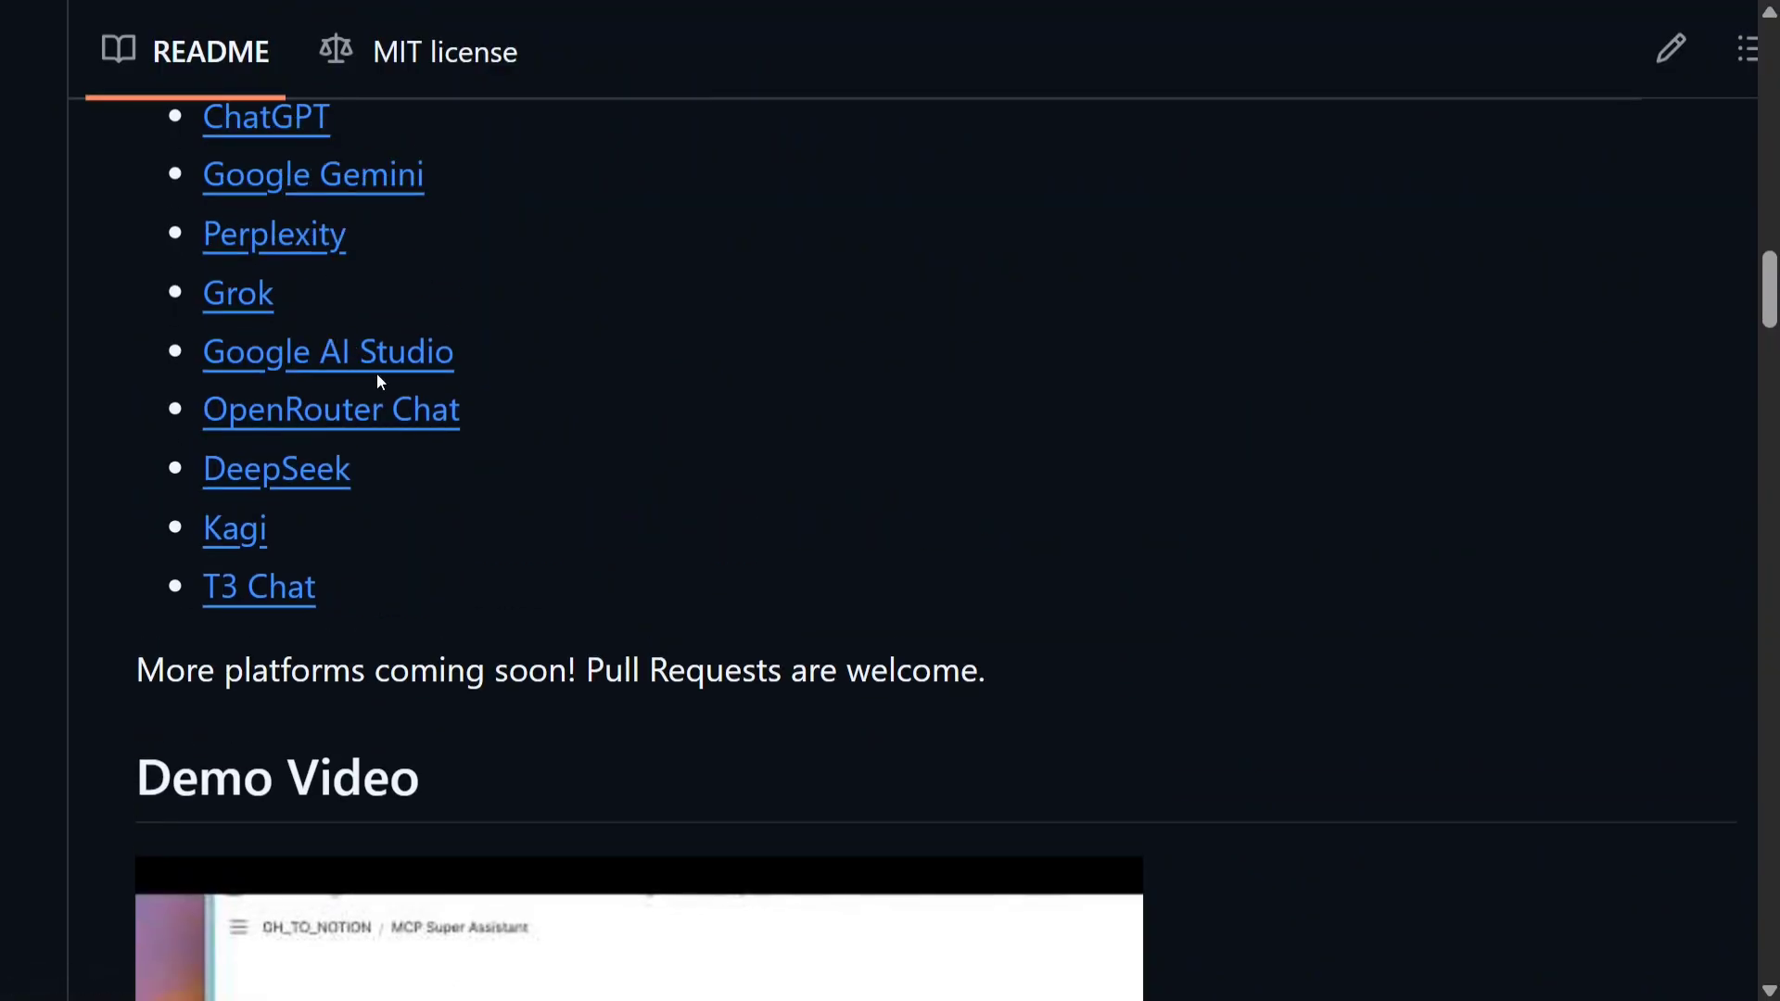
{"action": "scroll", "coordinate": [377, 381], "scroll_direction": "down", "scroll_amount": 3}
{"action": "scroll", "coordinate": [454, 519], "scroll_direction": "down", "scroll_amount": 8}
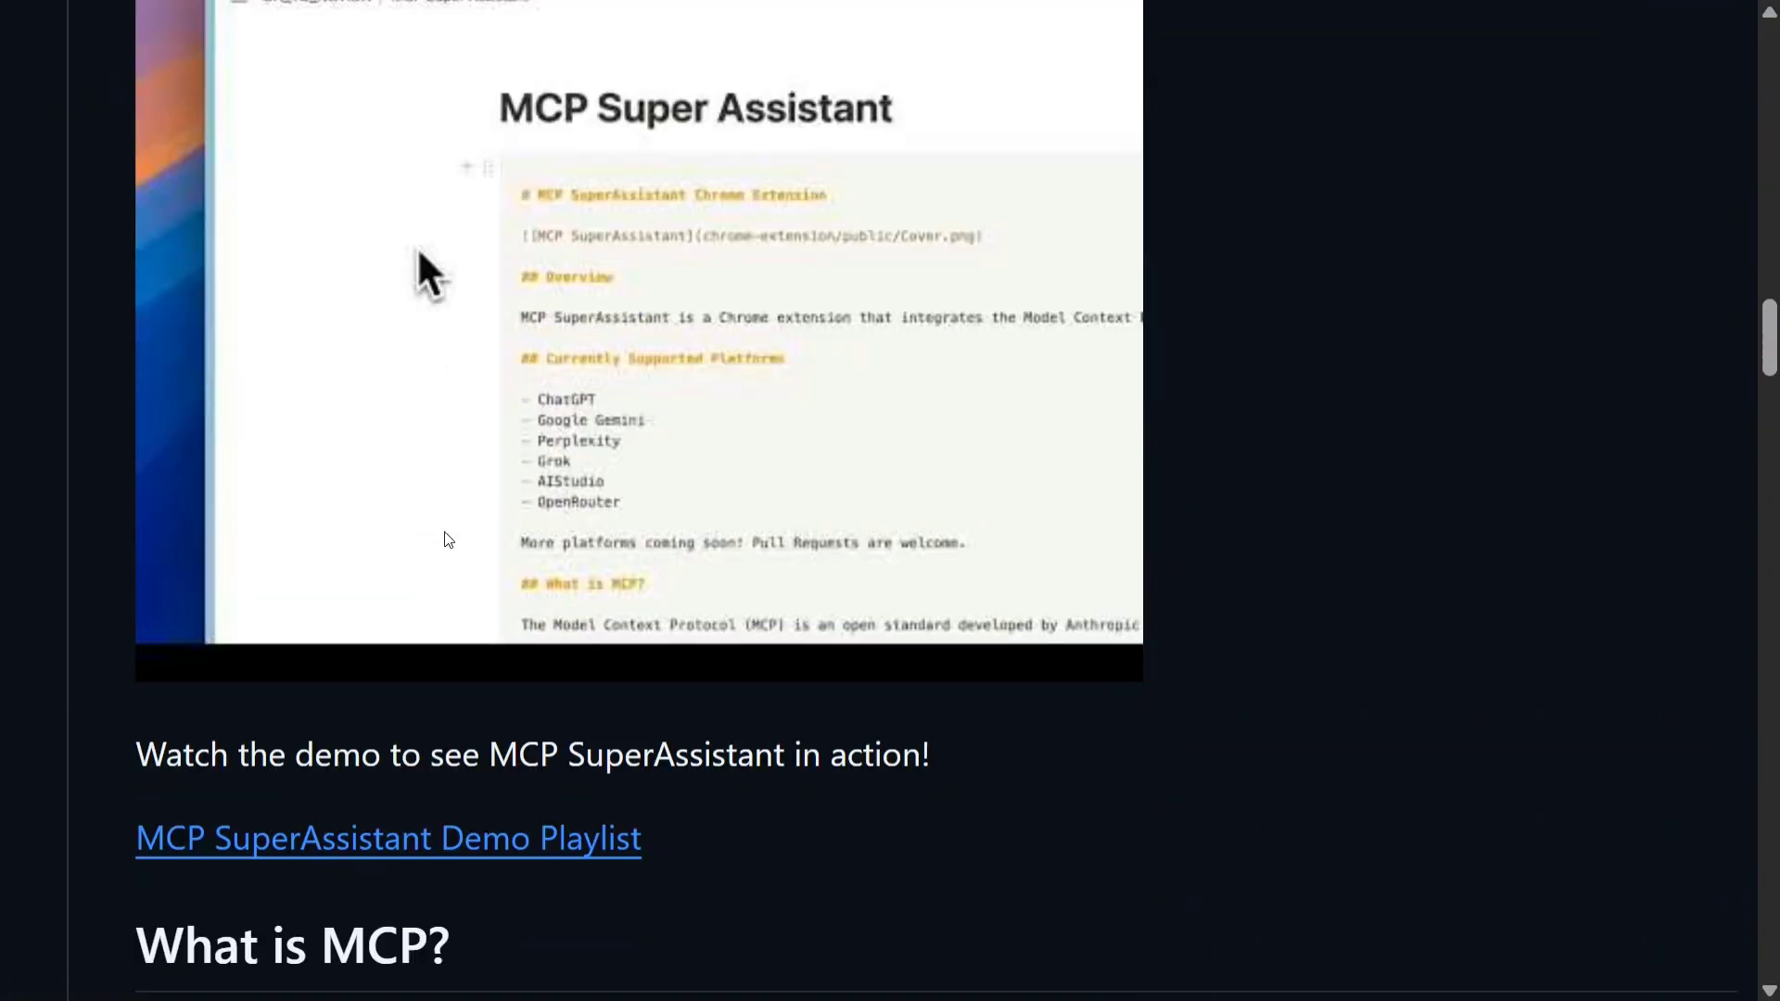
{"action": "scroll", "coordinate": [470, 493], "scroll_direction": "down", "scroll_amount": 4}
{"action": "scroll", "coordinate": [473, 494], "scroll_direction": "down", "scroll_amount": 8}
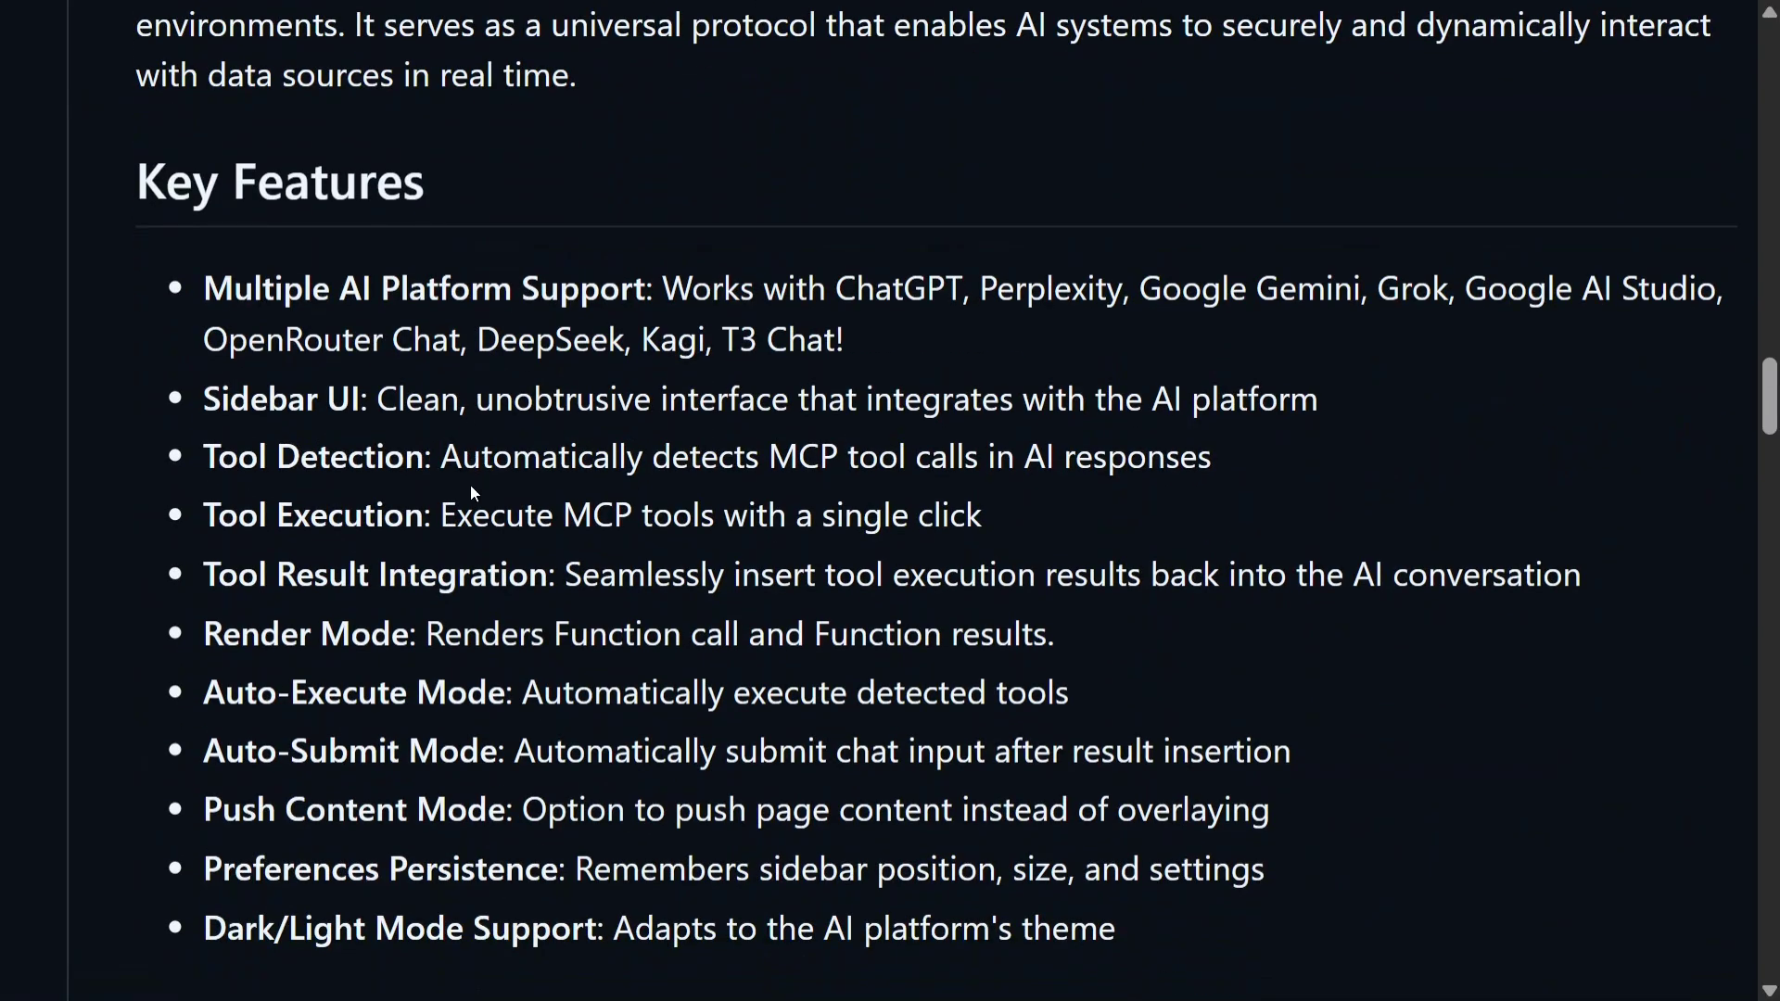
{"action": "scroll", "coordinate": [473, 494], "scroll_direction": "down", "scroll_amount": 8}
{"action": "scroll", "coordinate": [473, 493], "scroll_direction": "down", "scroll_amount": 3}
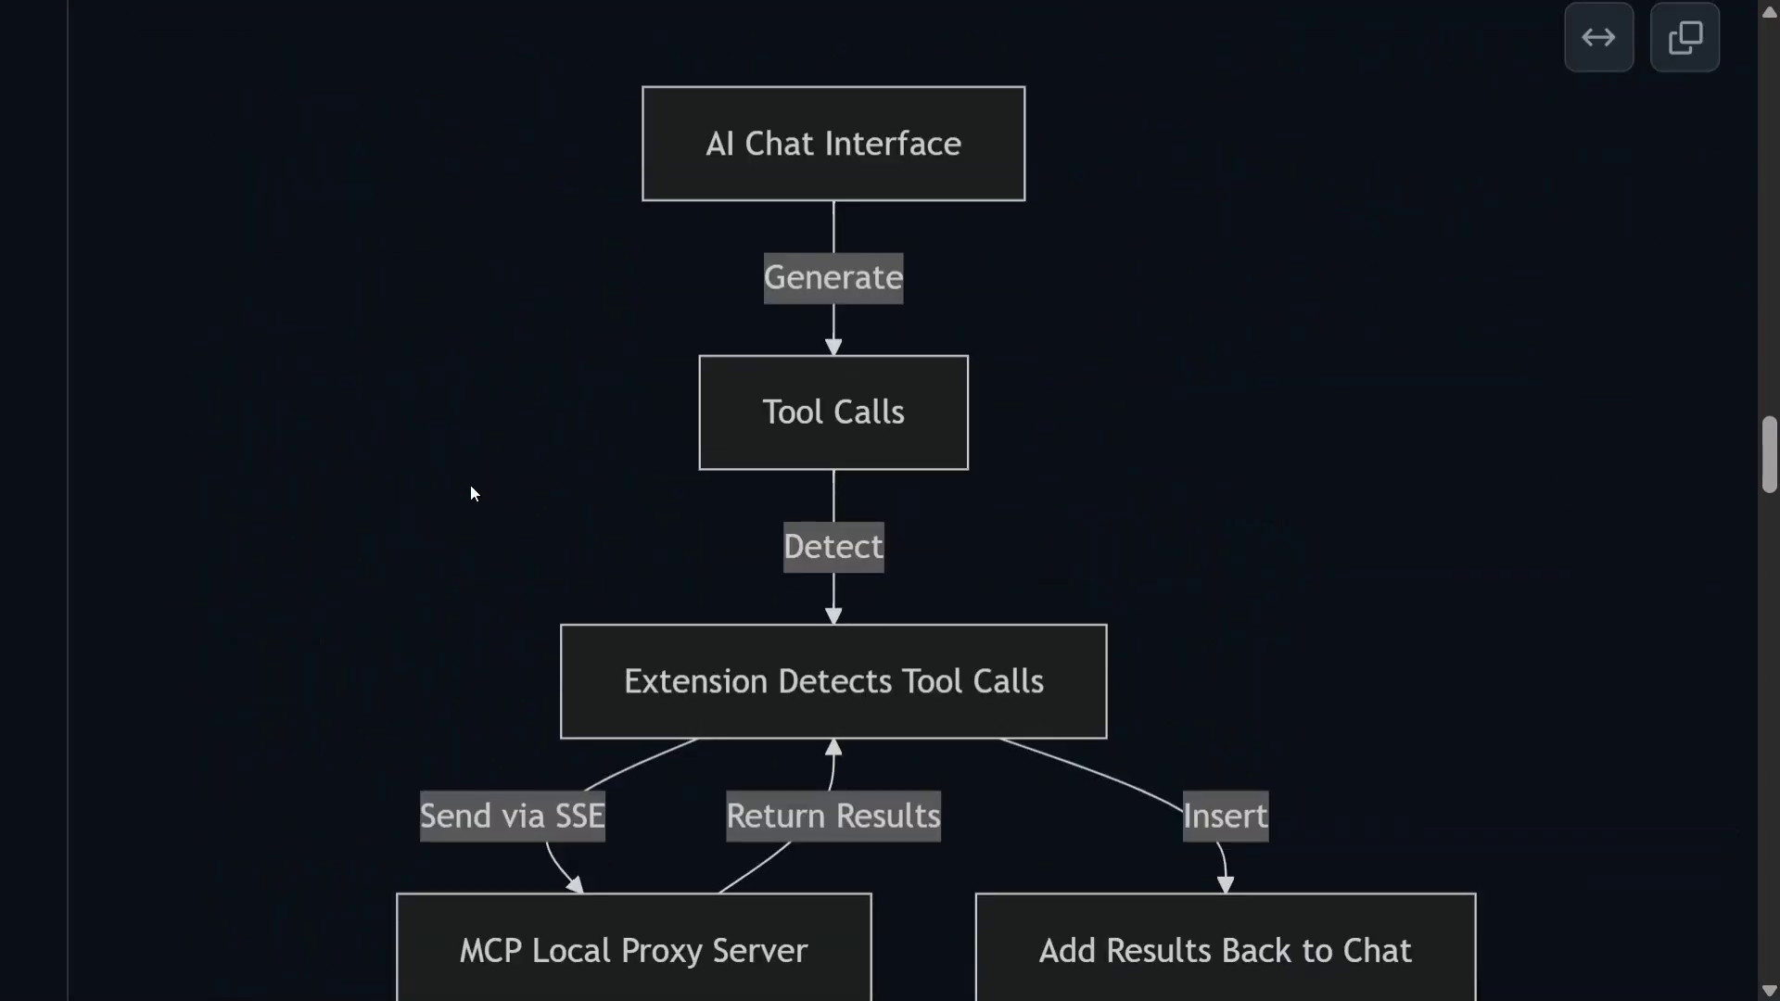
{"action": "scroll", "coordinate": [662, 469], "scroll_direction": "down", "scroll_amount": 8}
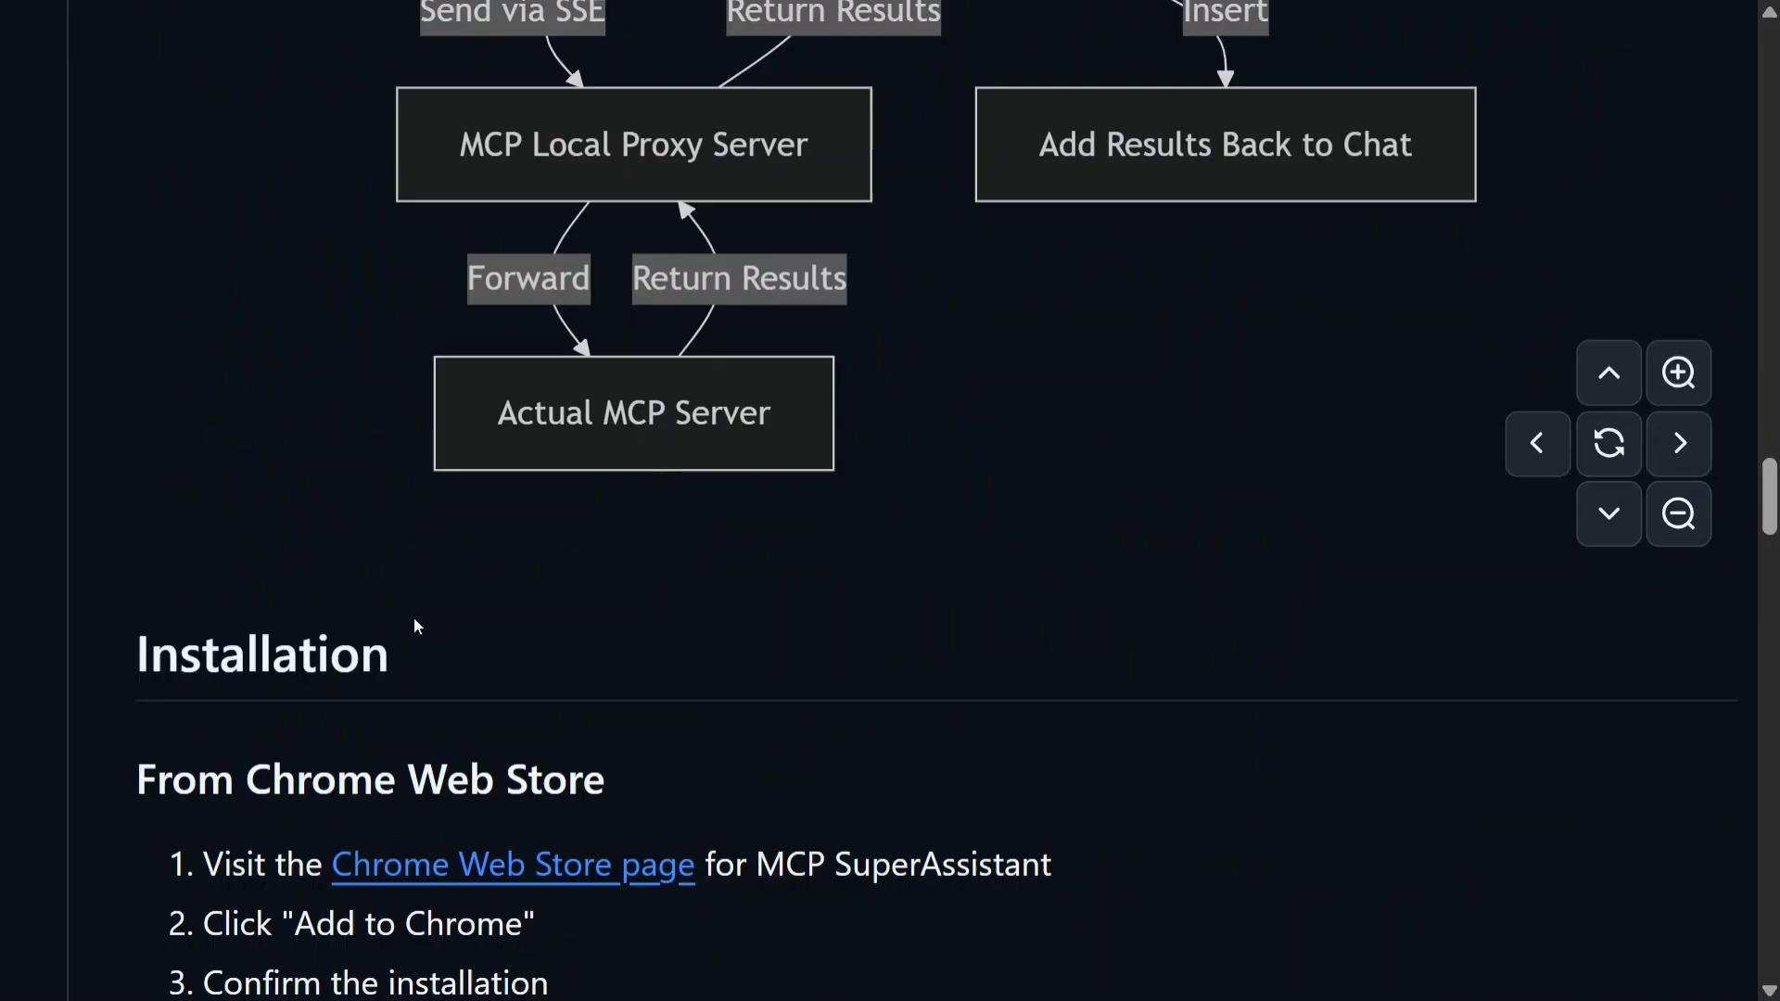
{"action": "scroll", "coordinate": [409, 612], "scroll_direction": "down", "scroll_amount": 3}
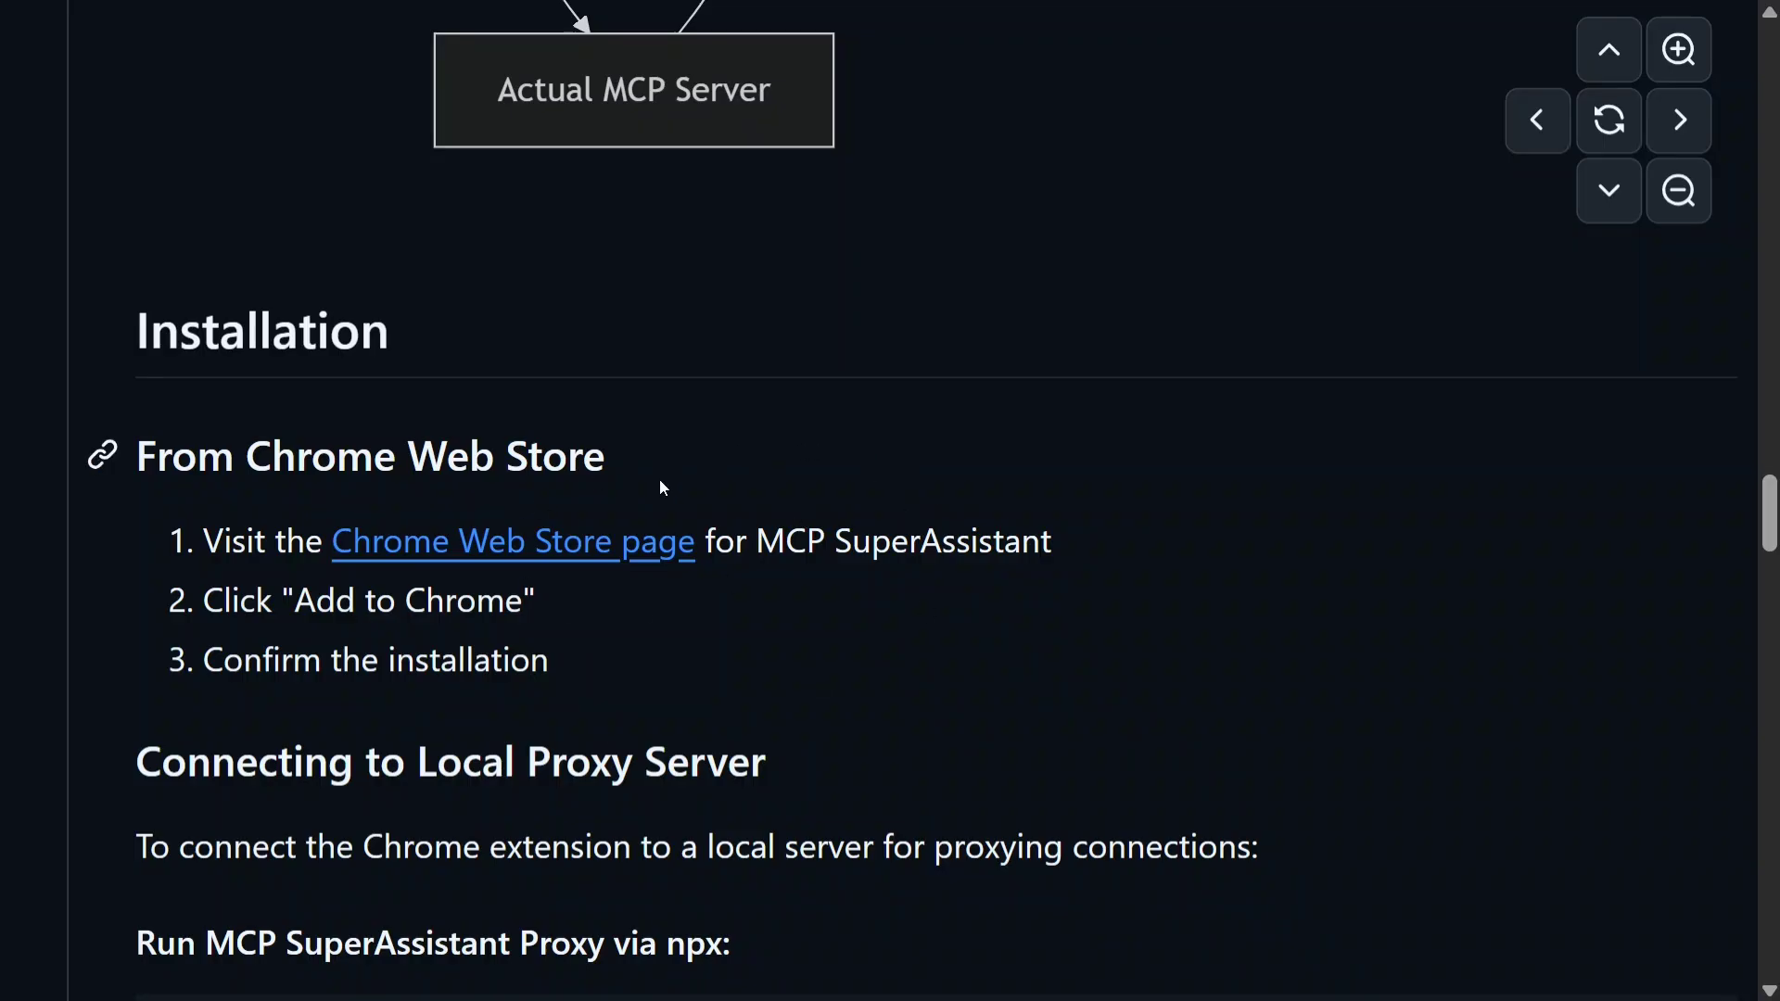
Step: Open the Chrome Web Store link for MCP SuperAssistant in a new tab
{"action": "right_click", "coordinate": [584, 553]}
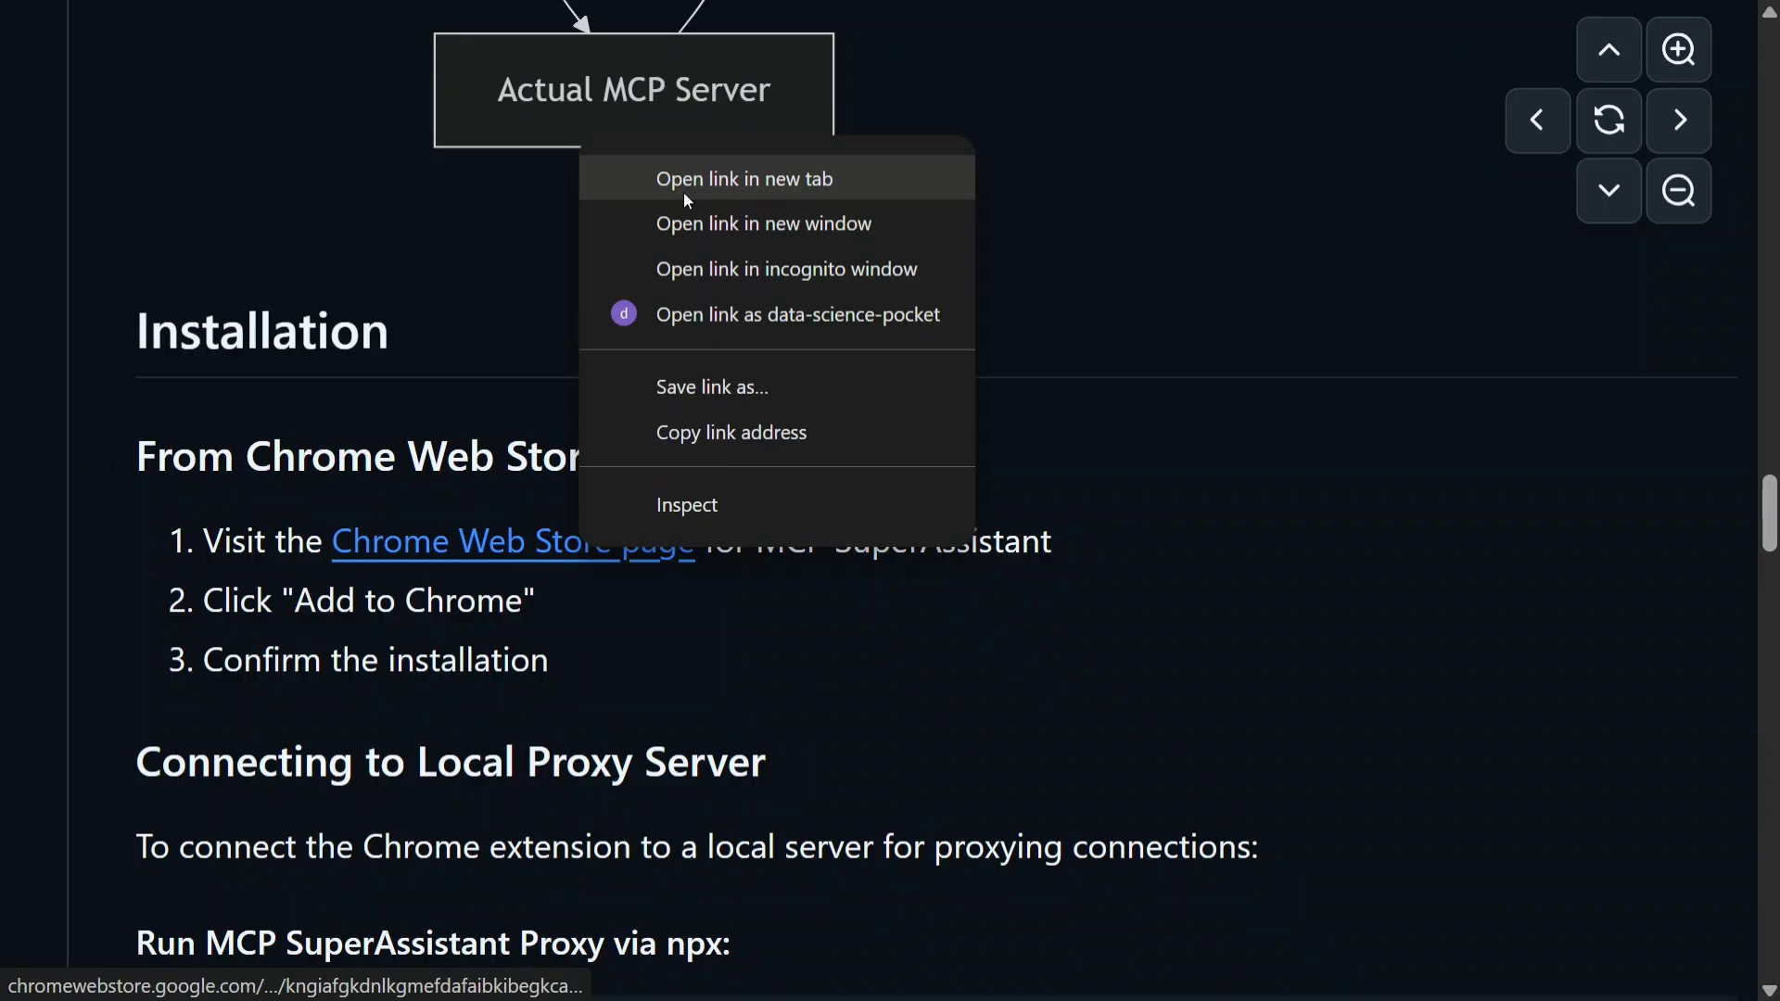
{"action": "left_click", "coordinate": [712, 174]}
{"action": "key", "text": "ctrl+Tab"}
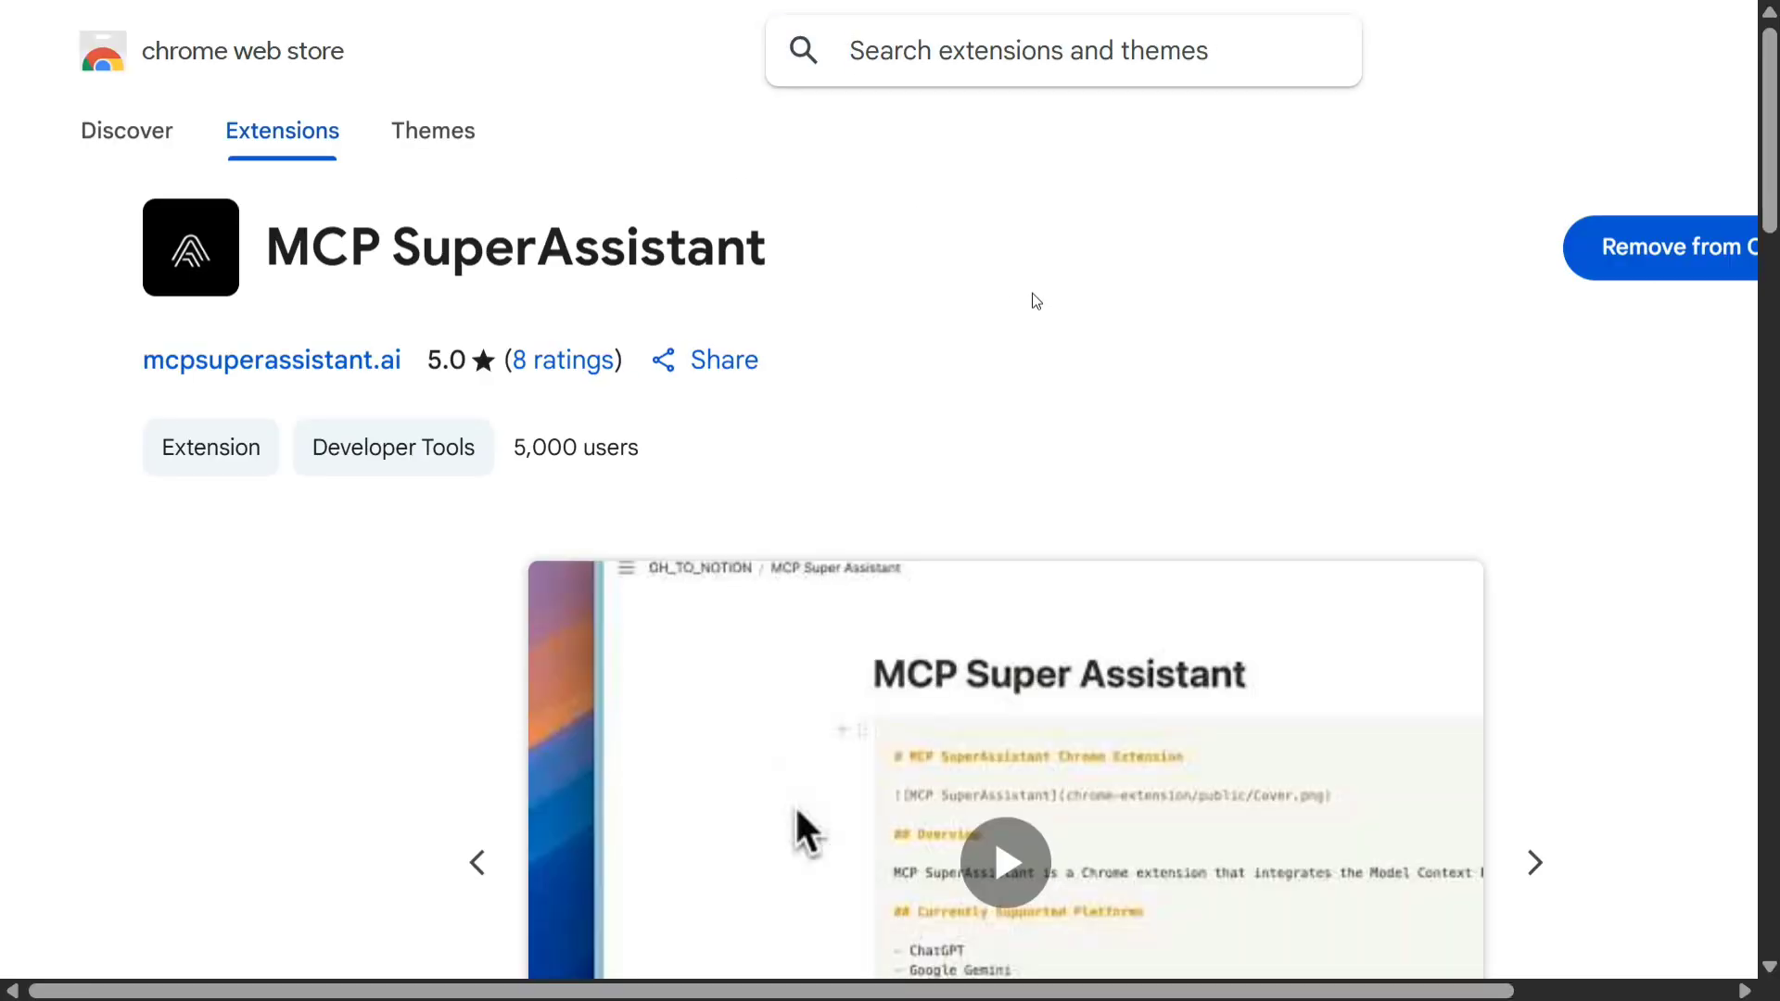
{"action": "scroll", "coordinate": [1037, 302], "scroll_direction": "right", "scroll_amount": 3}
{"action": "scroll", "coordinate": [1036, 301], "scroll_direction": "left", "scroll_amount": 3}
Step: Pin MCP SuperAssistant to the toolbar and close the Web Store tab
{"action": "key", "text": "F11"}
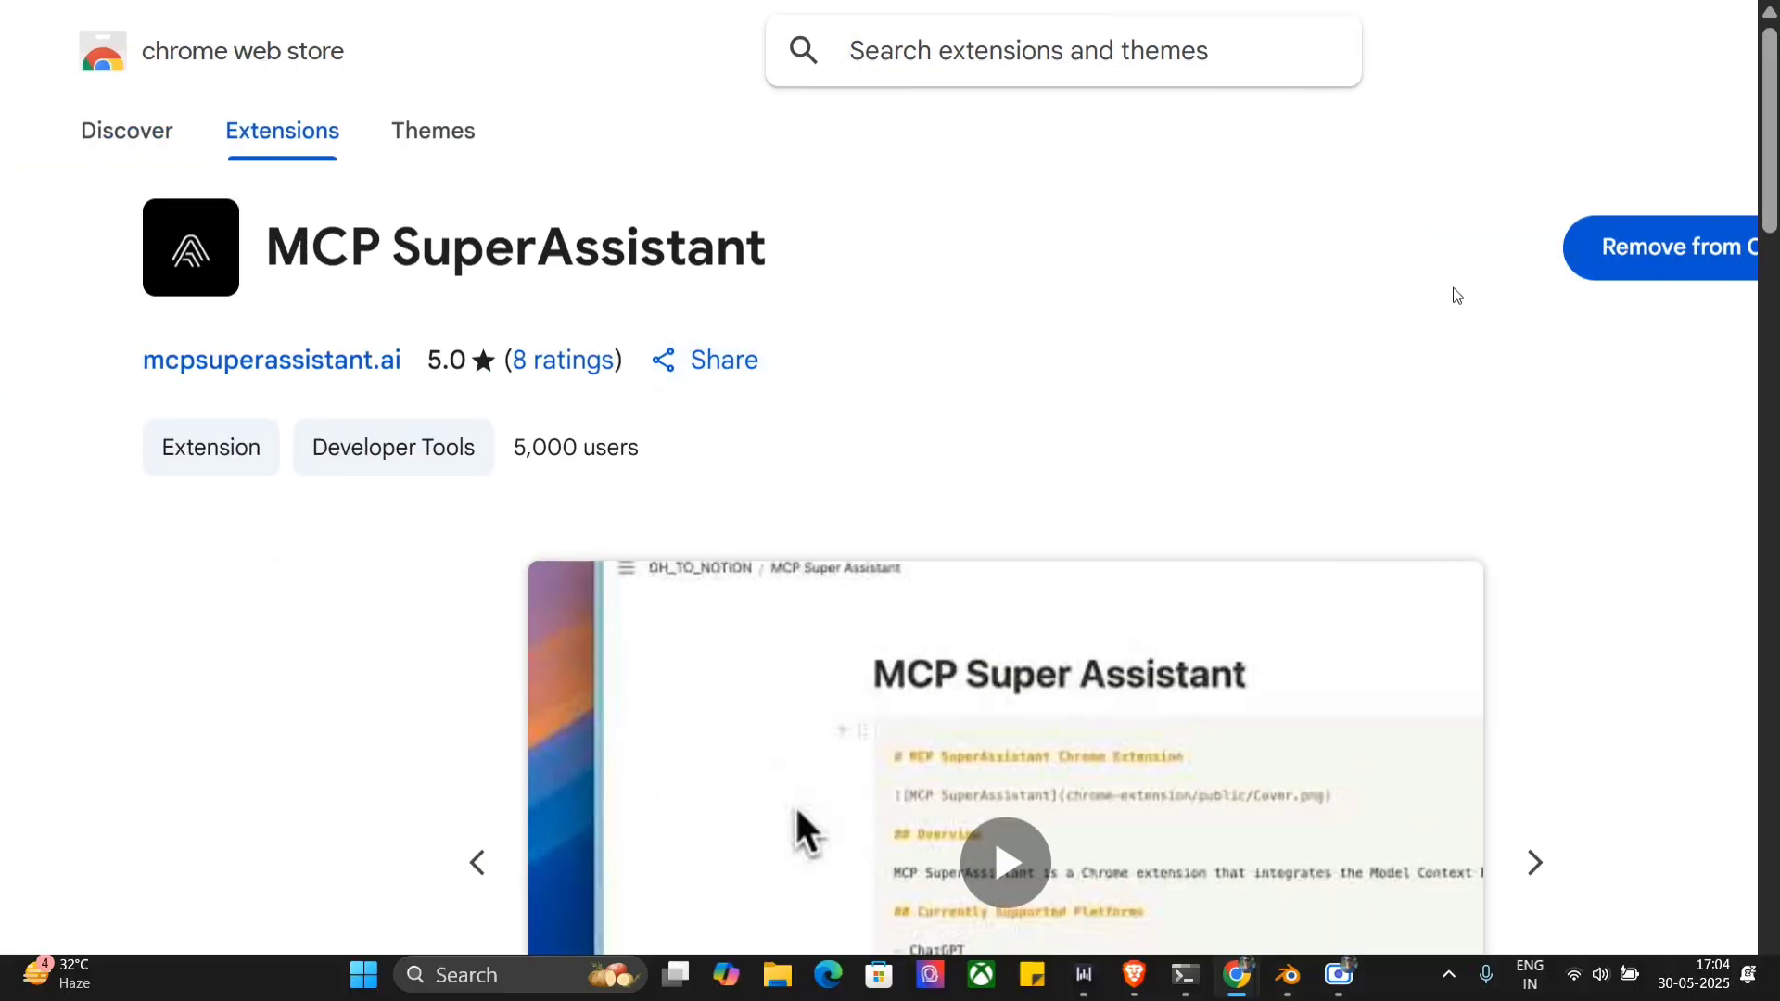
{"action": "left_click", "coordinate": [1599, 102]}
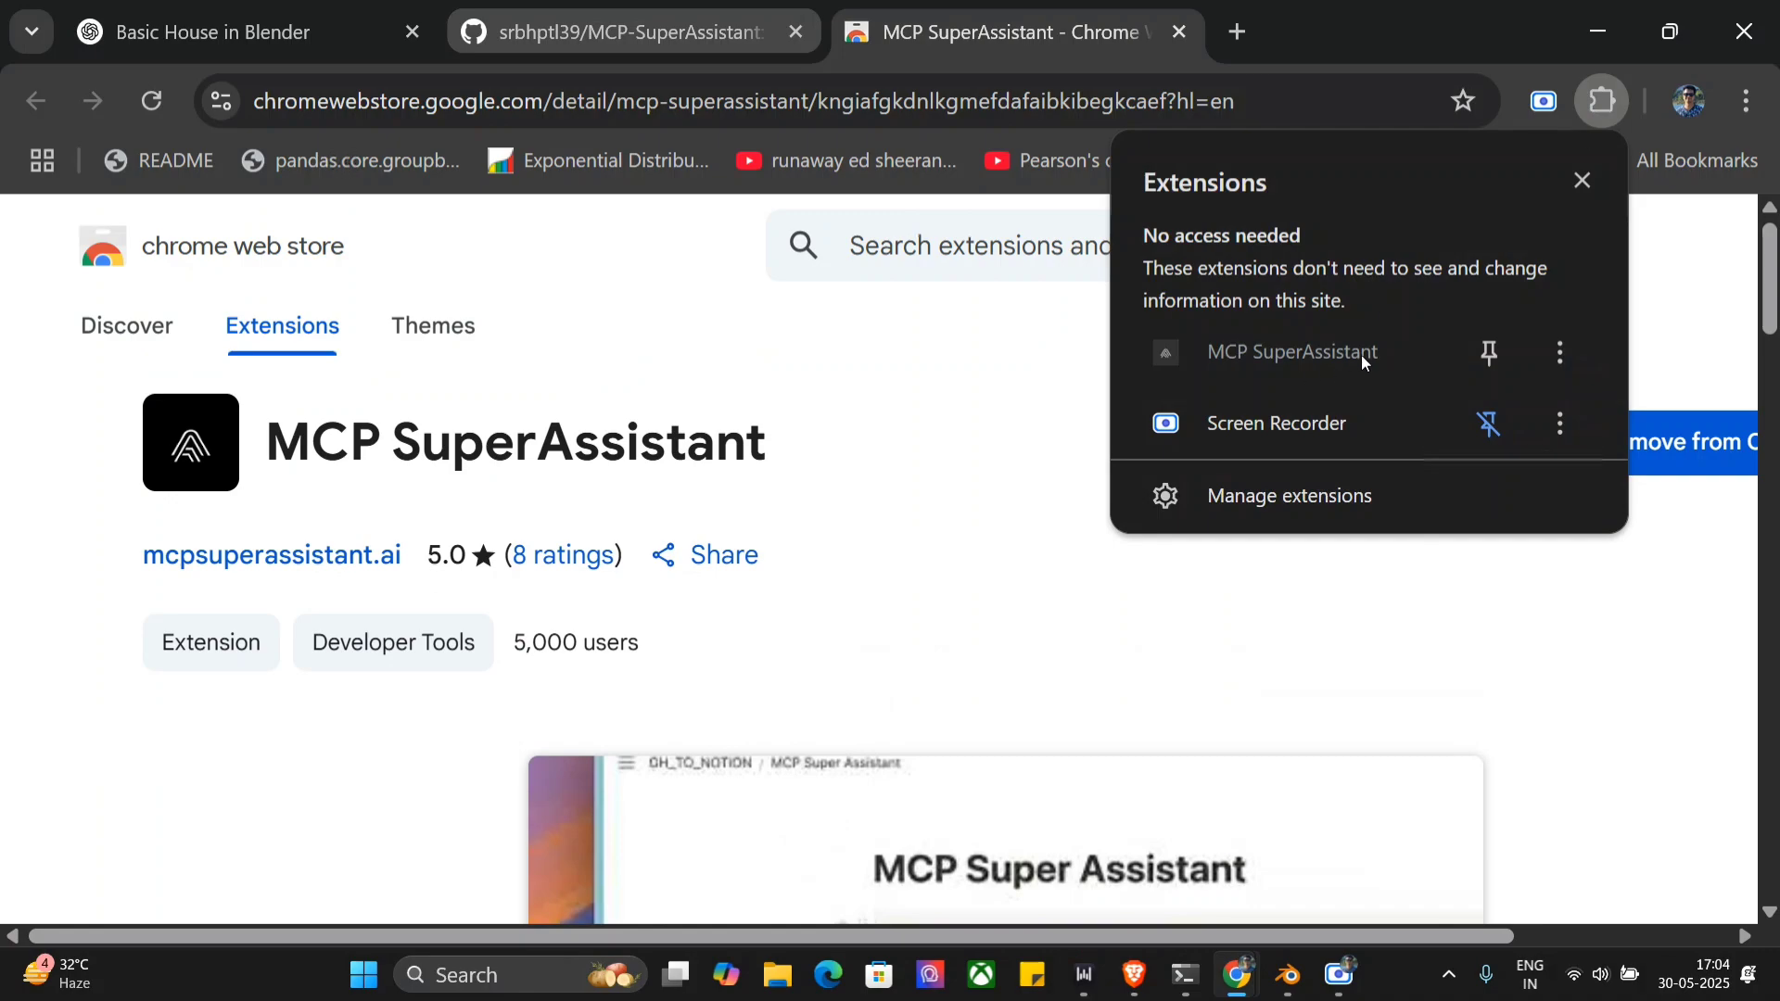
{"action": "left_click", "coordinate": [1481, 348]}
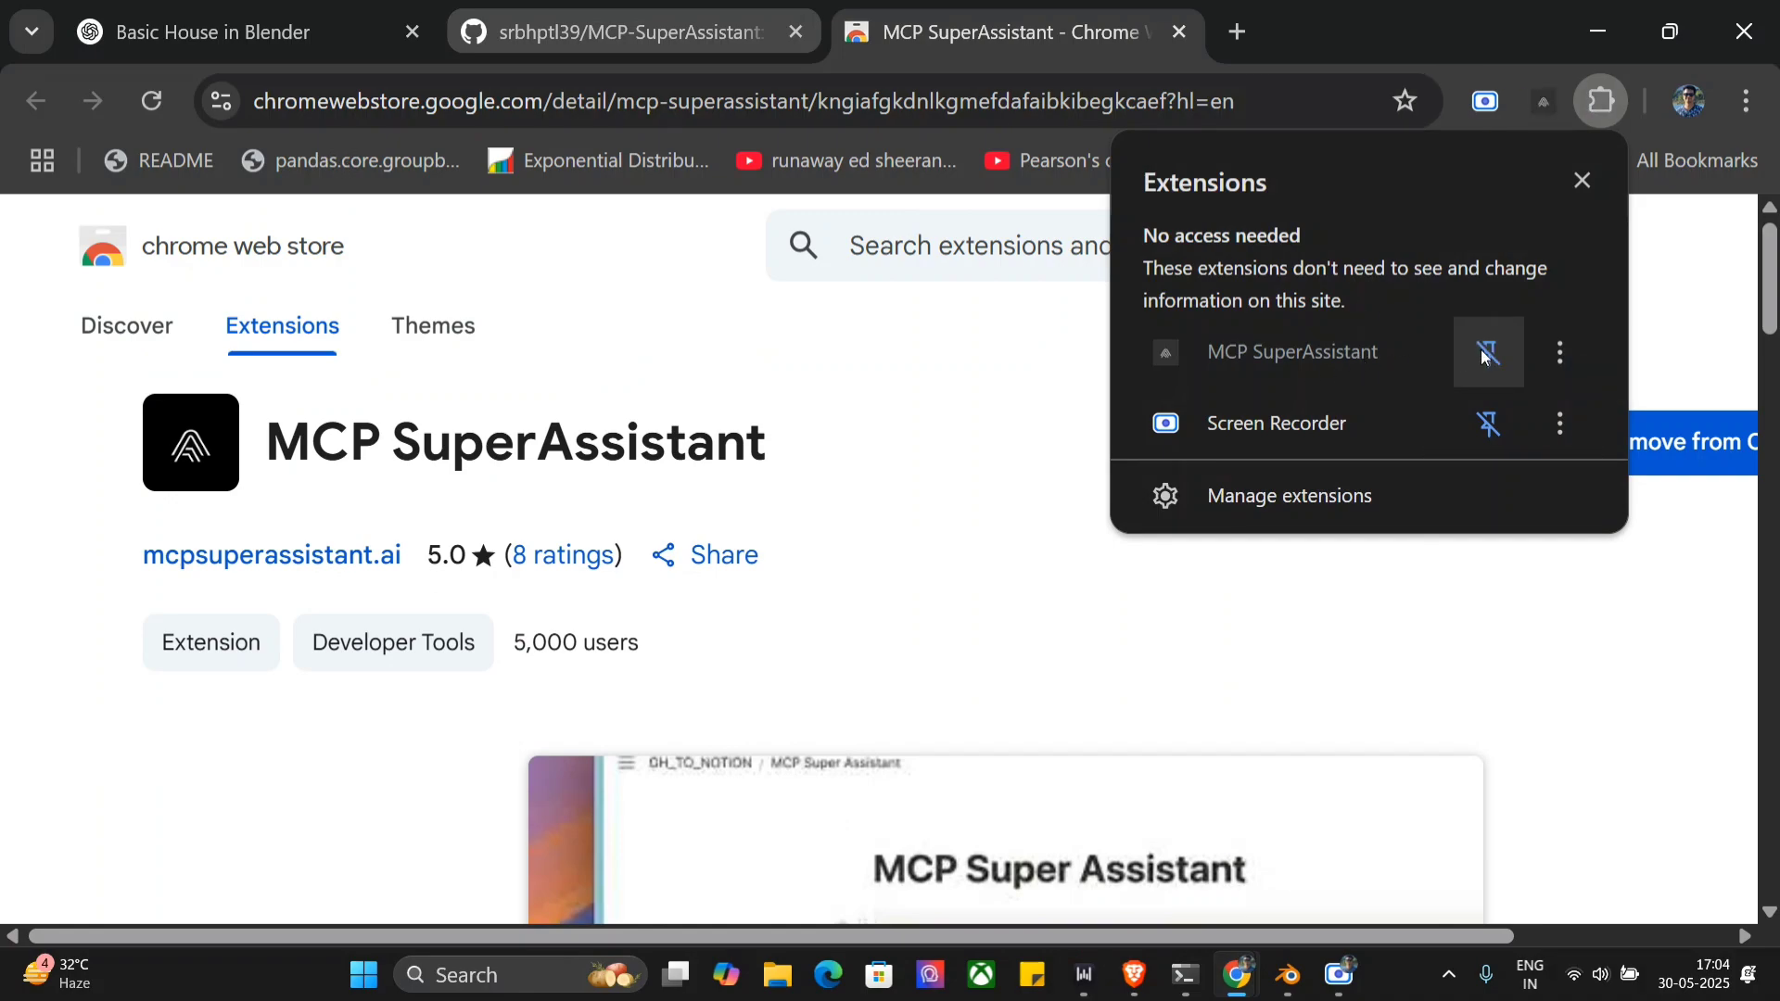
{"action": "left_click", "coordinate": [1582, 181]}
{"action": "right_click", "coordinate": [1544, 114]}
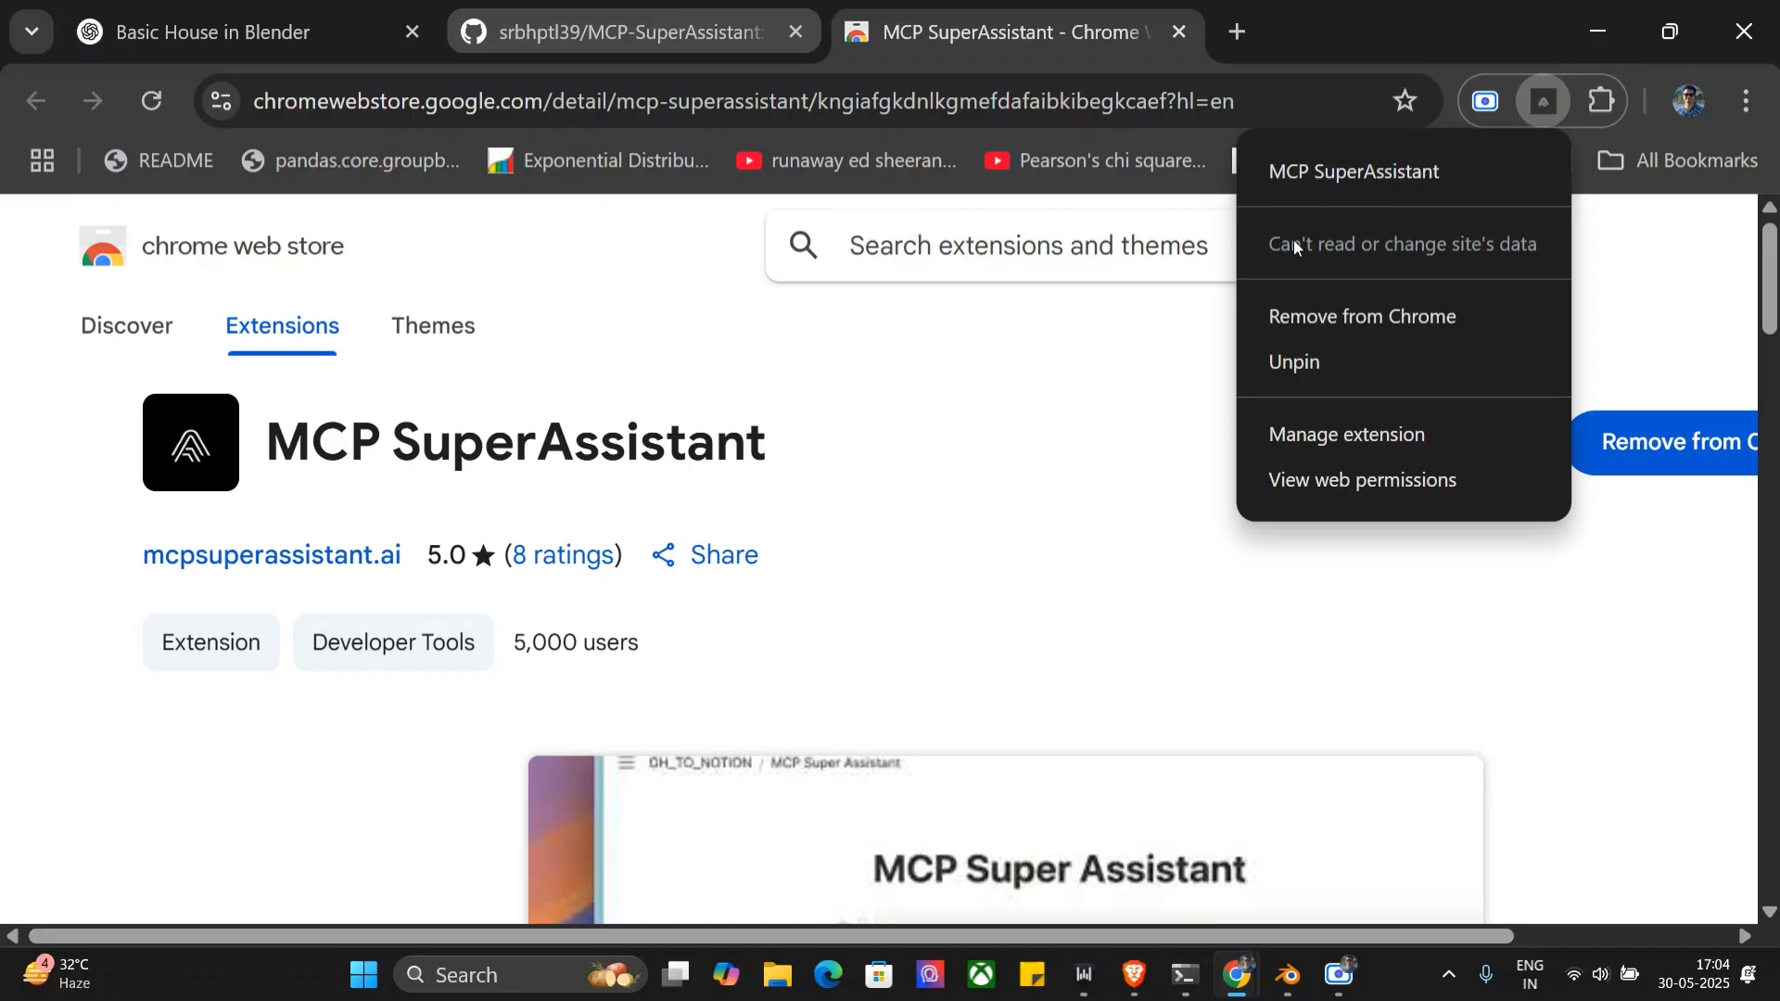
{"action": "left_click", "coordinate": [1178, 31]}
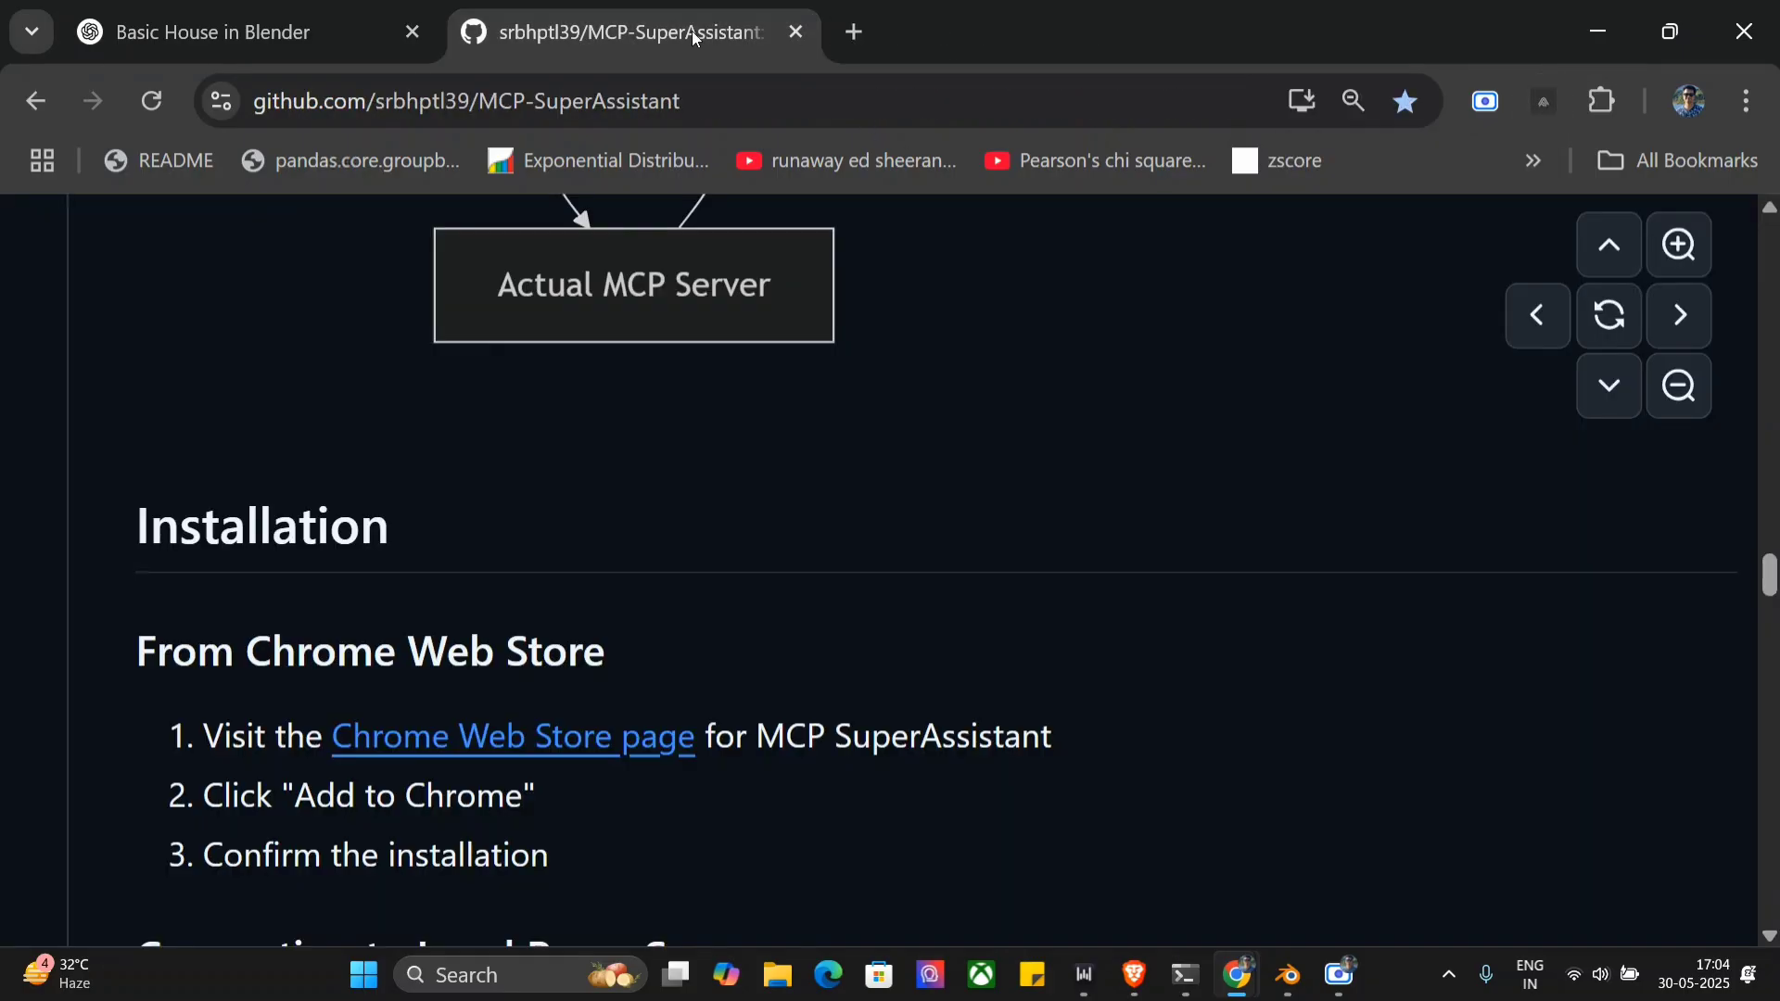
Step: Scroll the README to the local proxy npx command and select it
{"action": "key", "text": "F11"}
{"action": "scroll", "coordinate": [314, 507], "scroll_direction": "down", "scroll_amount": 3}
{"action": "scroll", "coordinate": [316, 512], "scroll_direction": "down", "scroll_amount": 3}
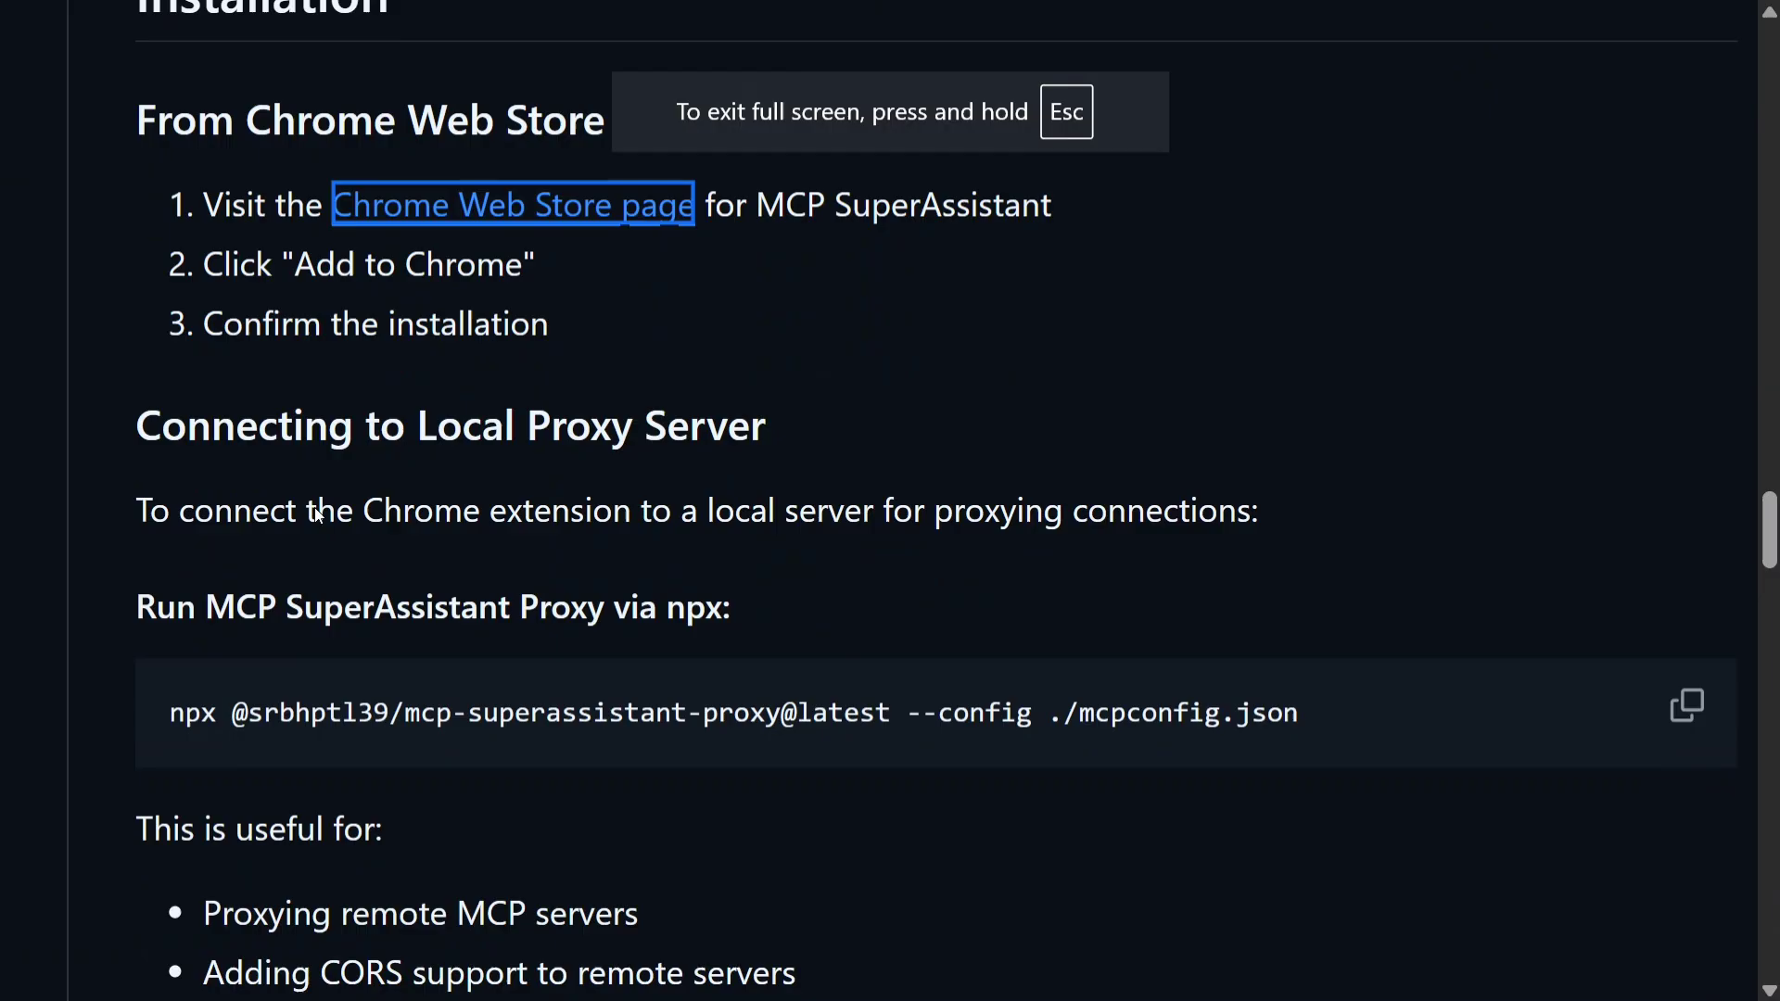
{"action": "left_click", "coordinate": [171, 665]}
{"action": "left_click_drag", "start_coordinate": [172, 665], "coordinate": [1309, 631]}
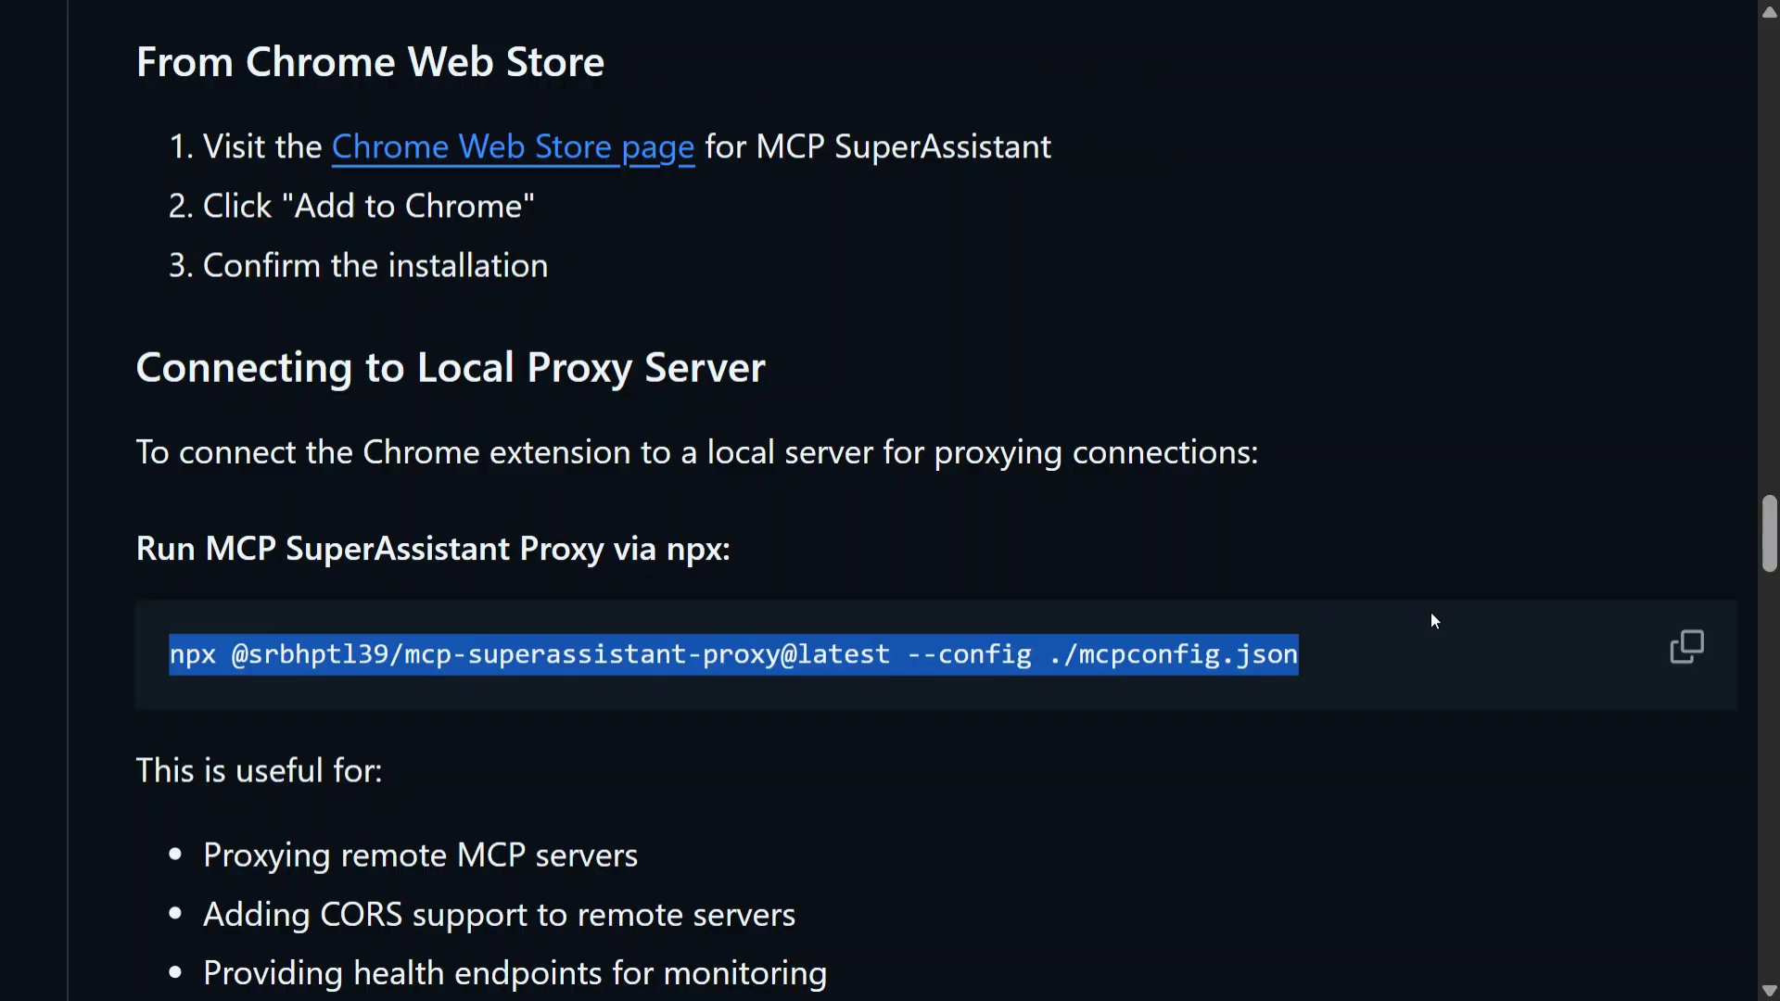
Step: Select the ./mcpconfig.json config path, then bring up Windows search with recent apps
{"action": "left_click", "coordinate": [1077, 689]}
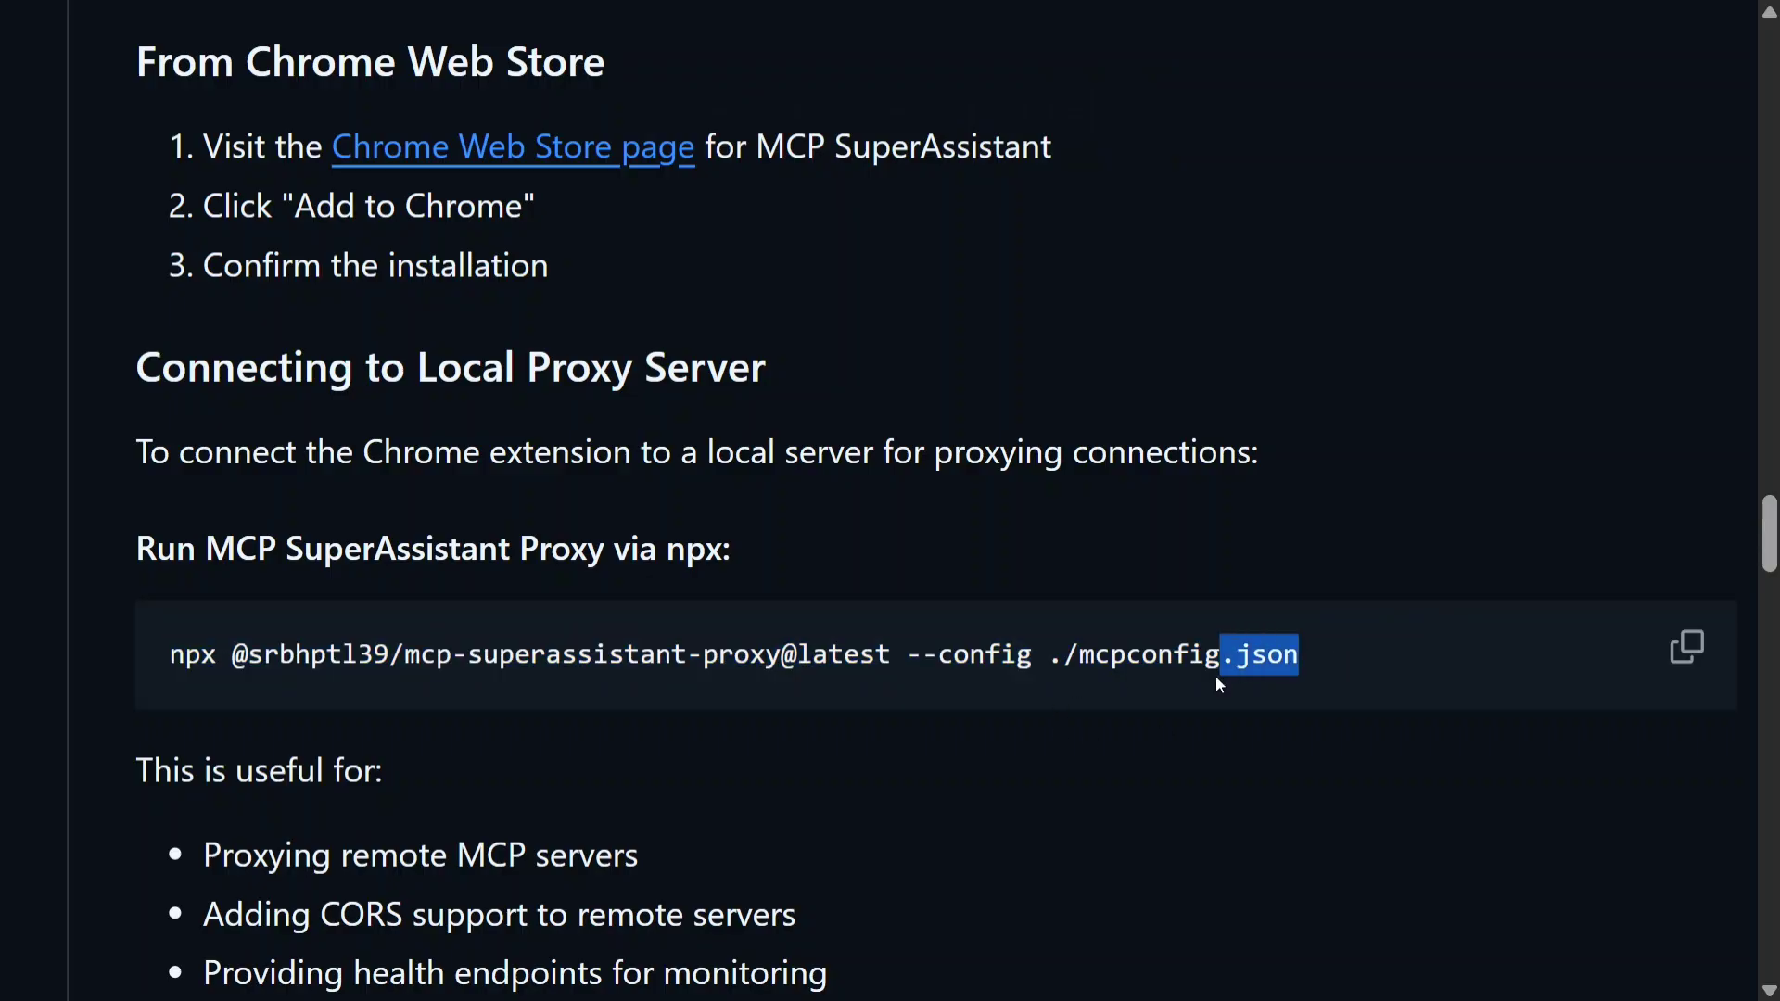
{"action": "left_click_drag", "start_coordinate": [1217, 678], "coordinate": [1078, 674]}
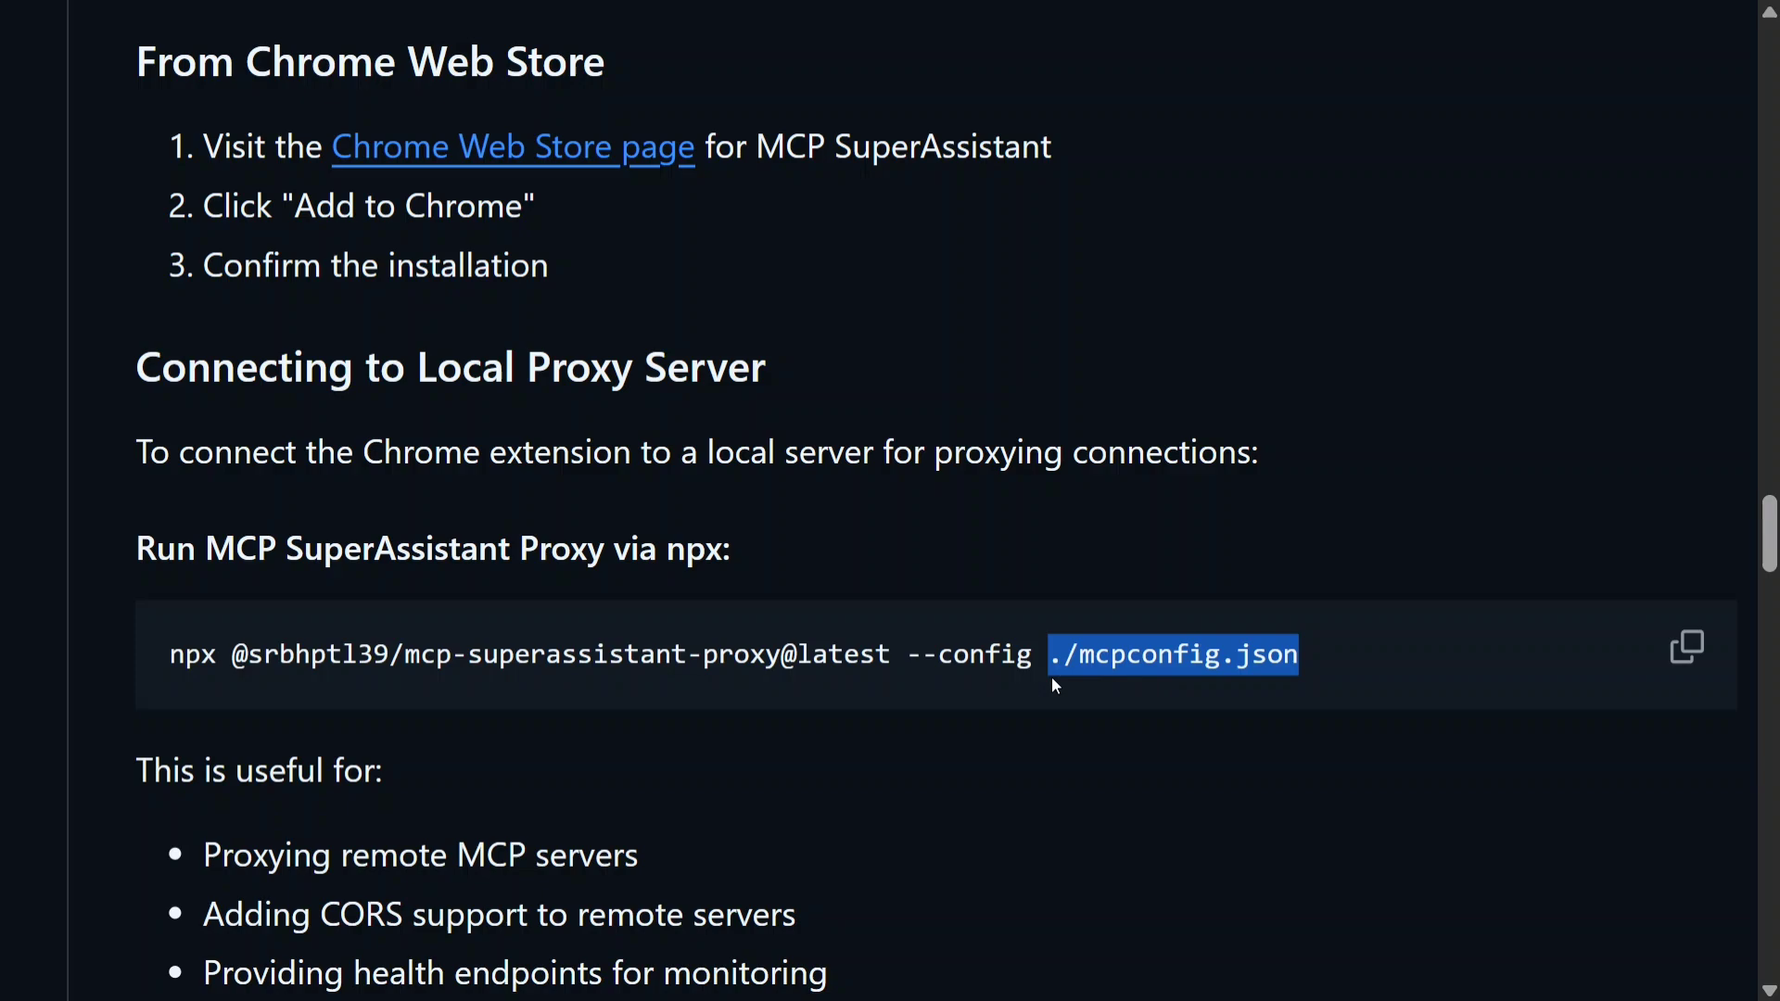
{"action": "left_click_drag", "start_coordinate": [1296, 655], "coordinate": [1182, 673]}
{"action": "key", "text": "F11"}
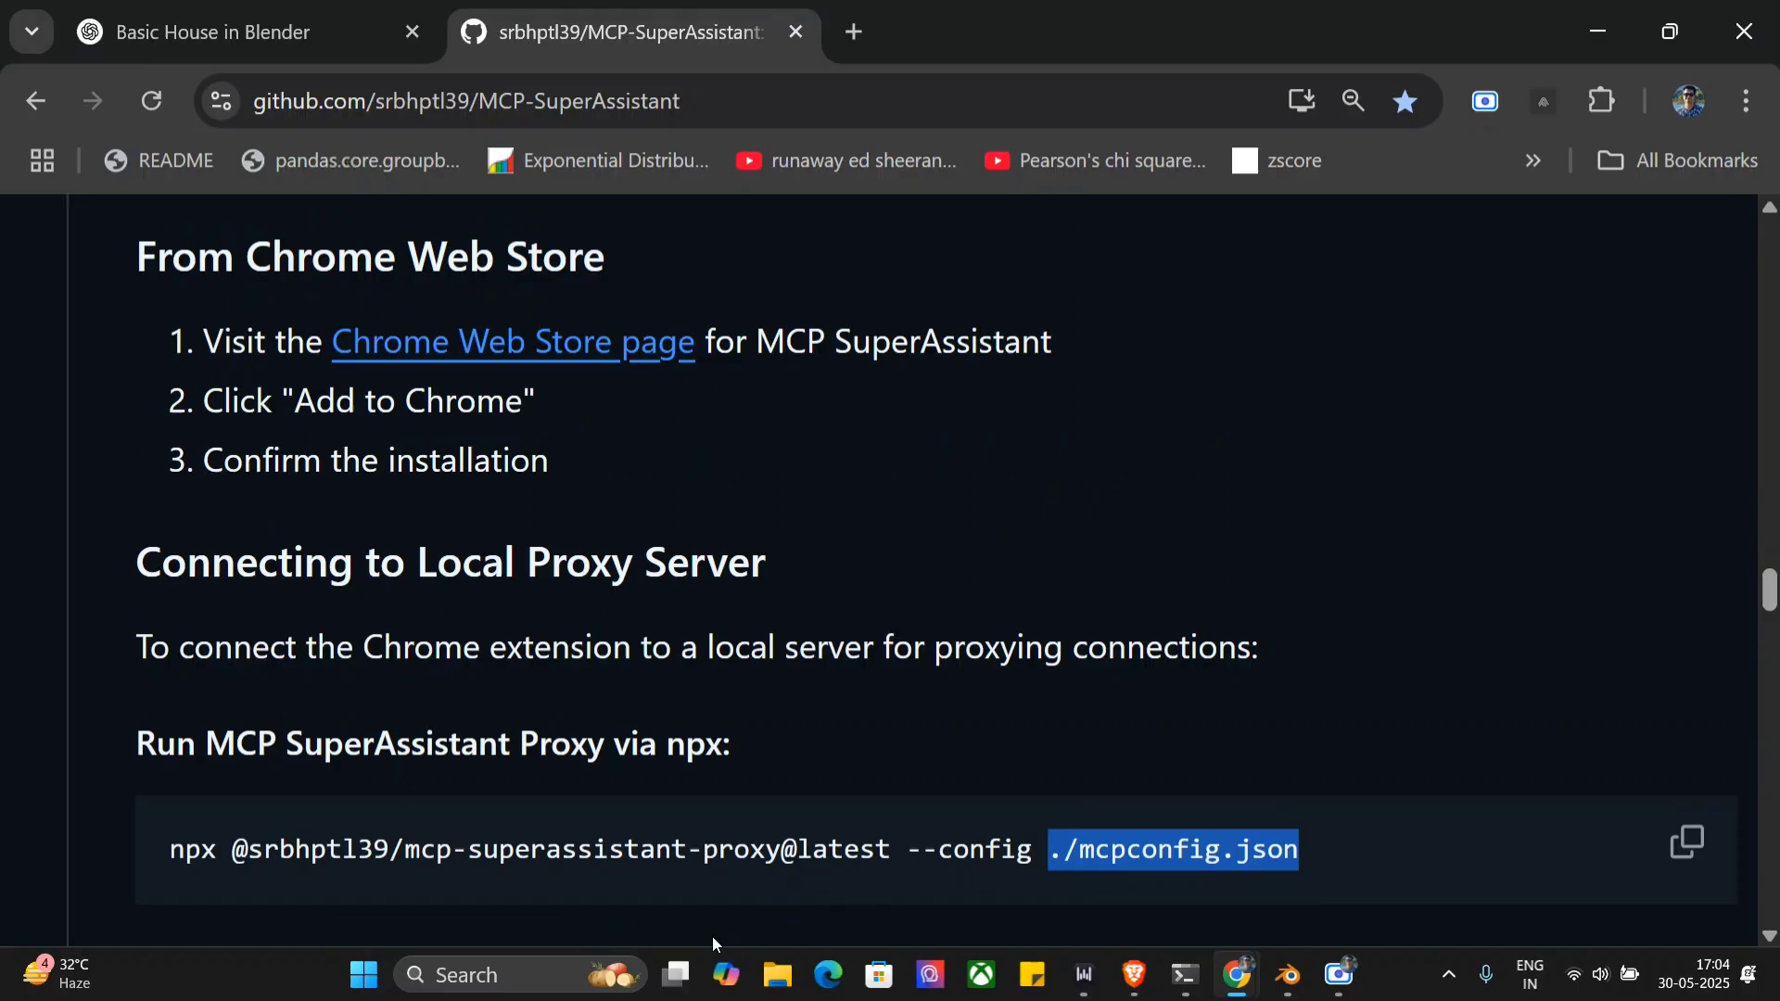
{"action": "left_click", "coordinate": [511, 977]}
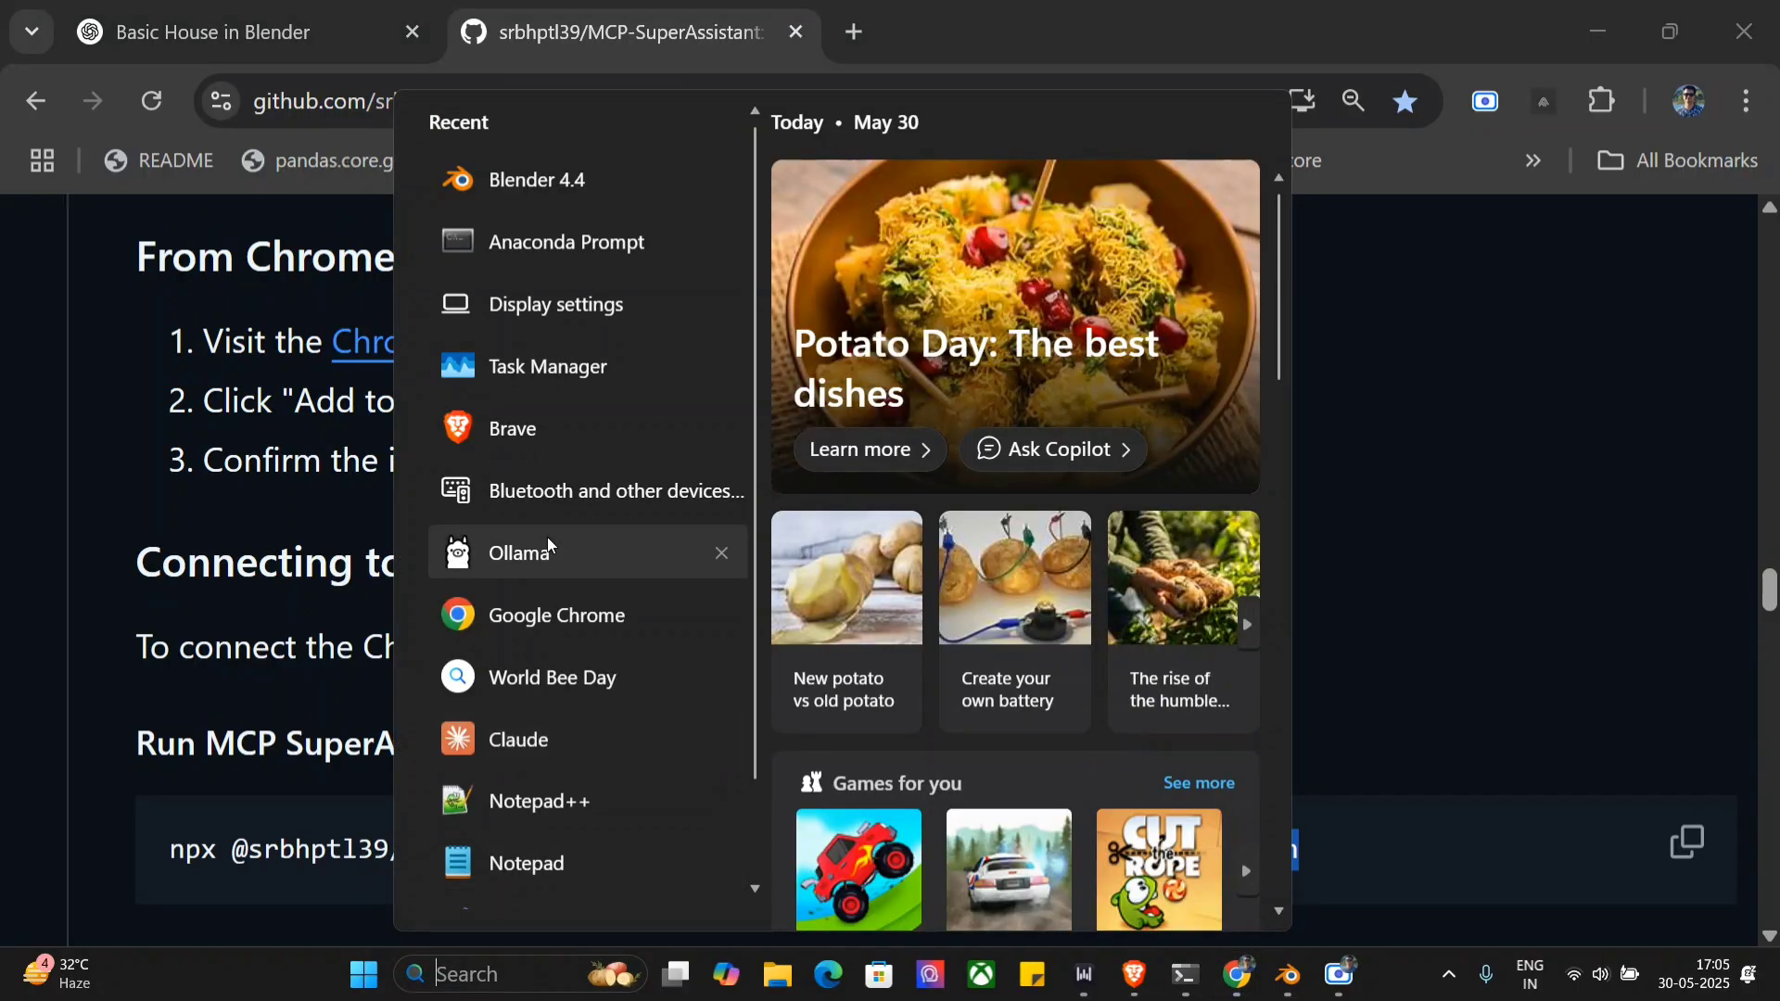
Step: Launch Claude, go to File > Settings > Developer, and use Edit Config to reveal its config folder
{"action": "left_click", "coordinate": [535, 746]}
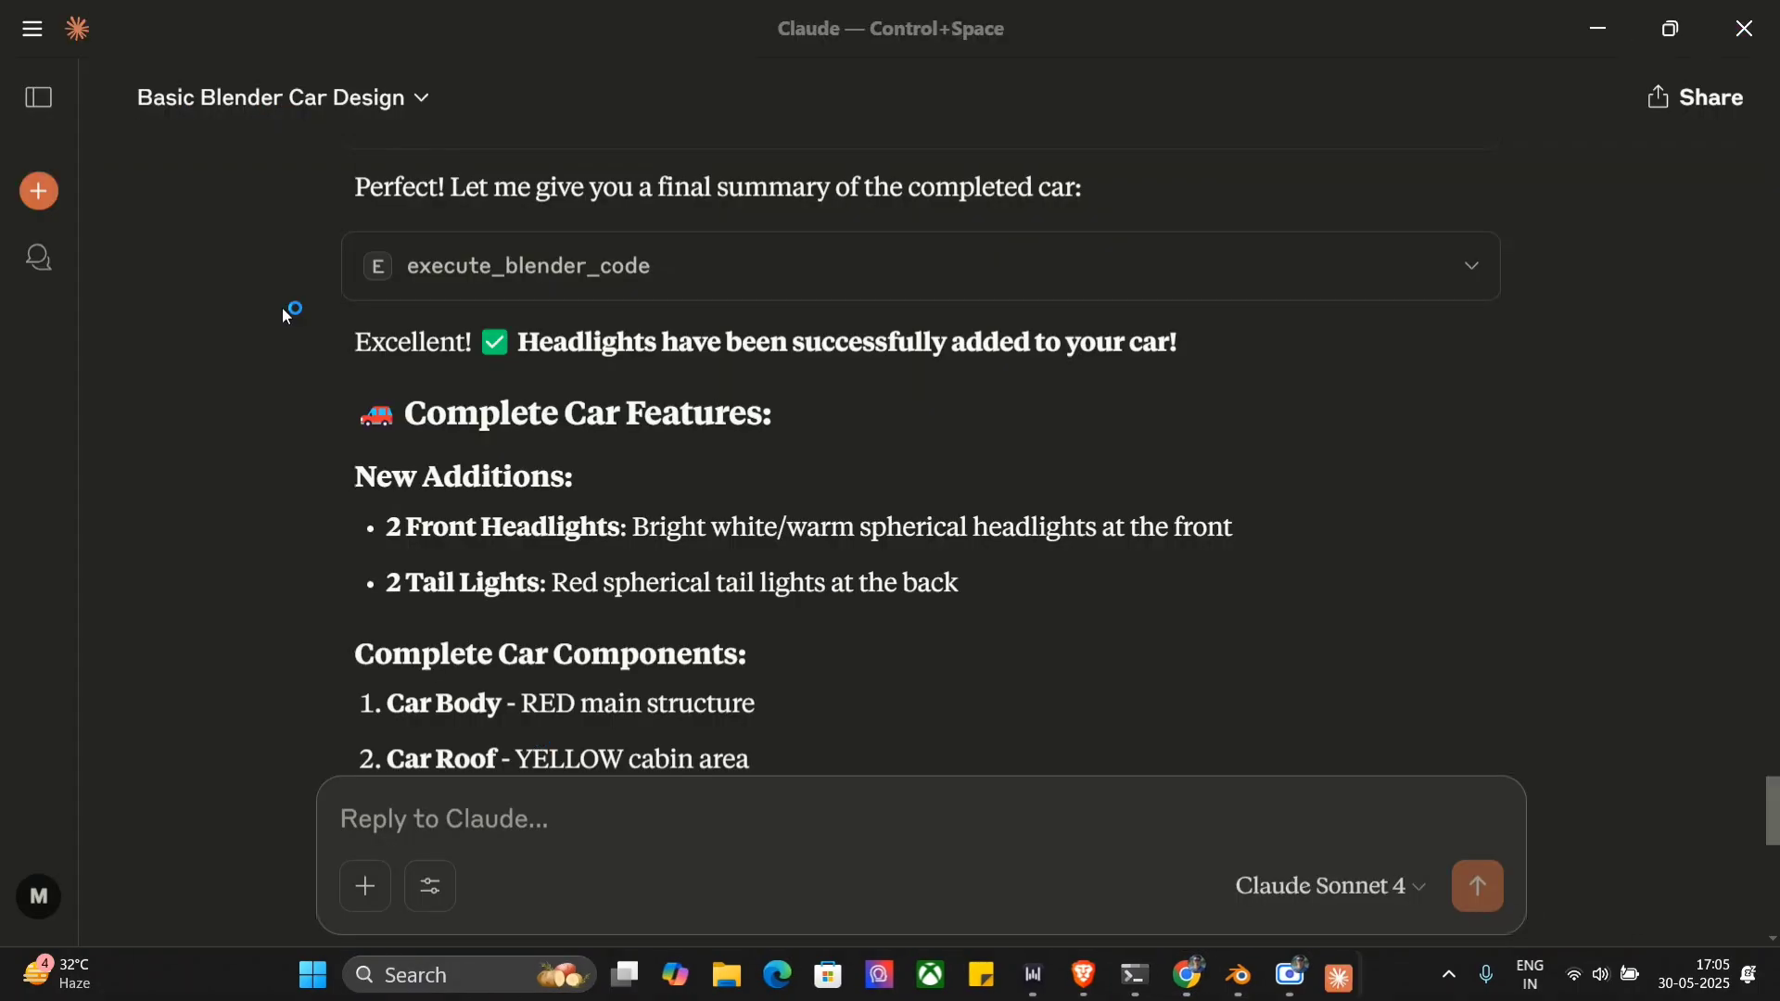
{"action": "left_click", "coordinate": [31, 34]}
{"action": "left_click", "coordinate": [75, 78]}
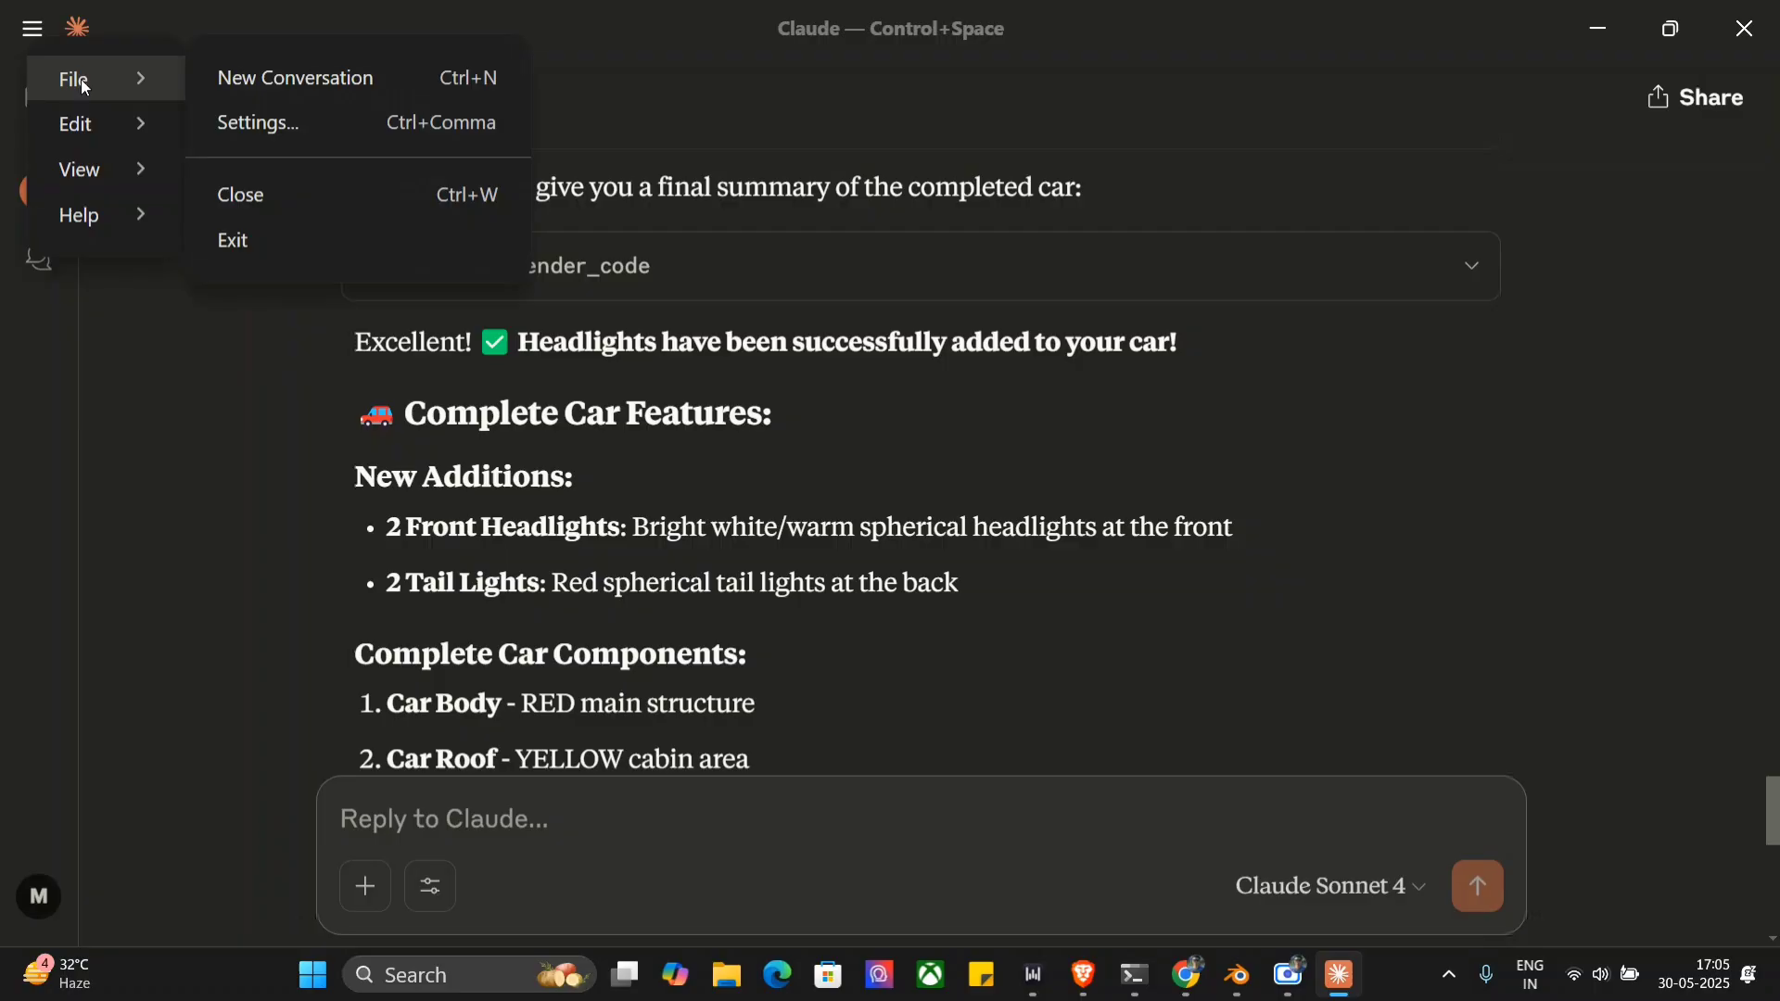
{"action": "left_click", "coordinate": [262, 119]}
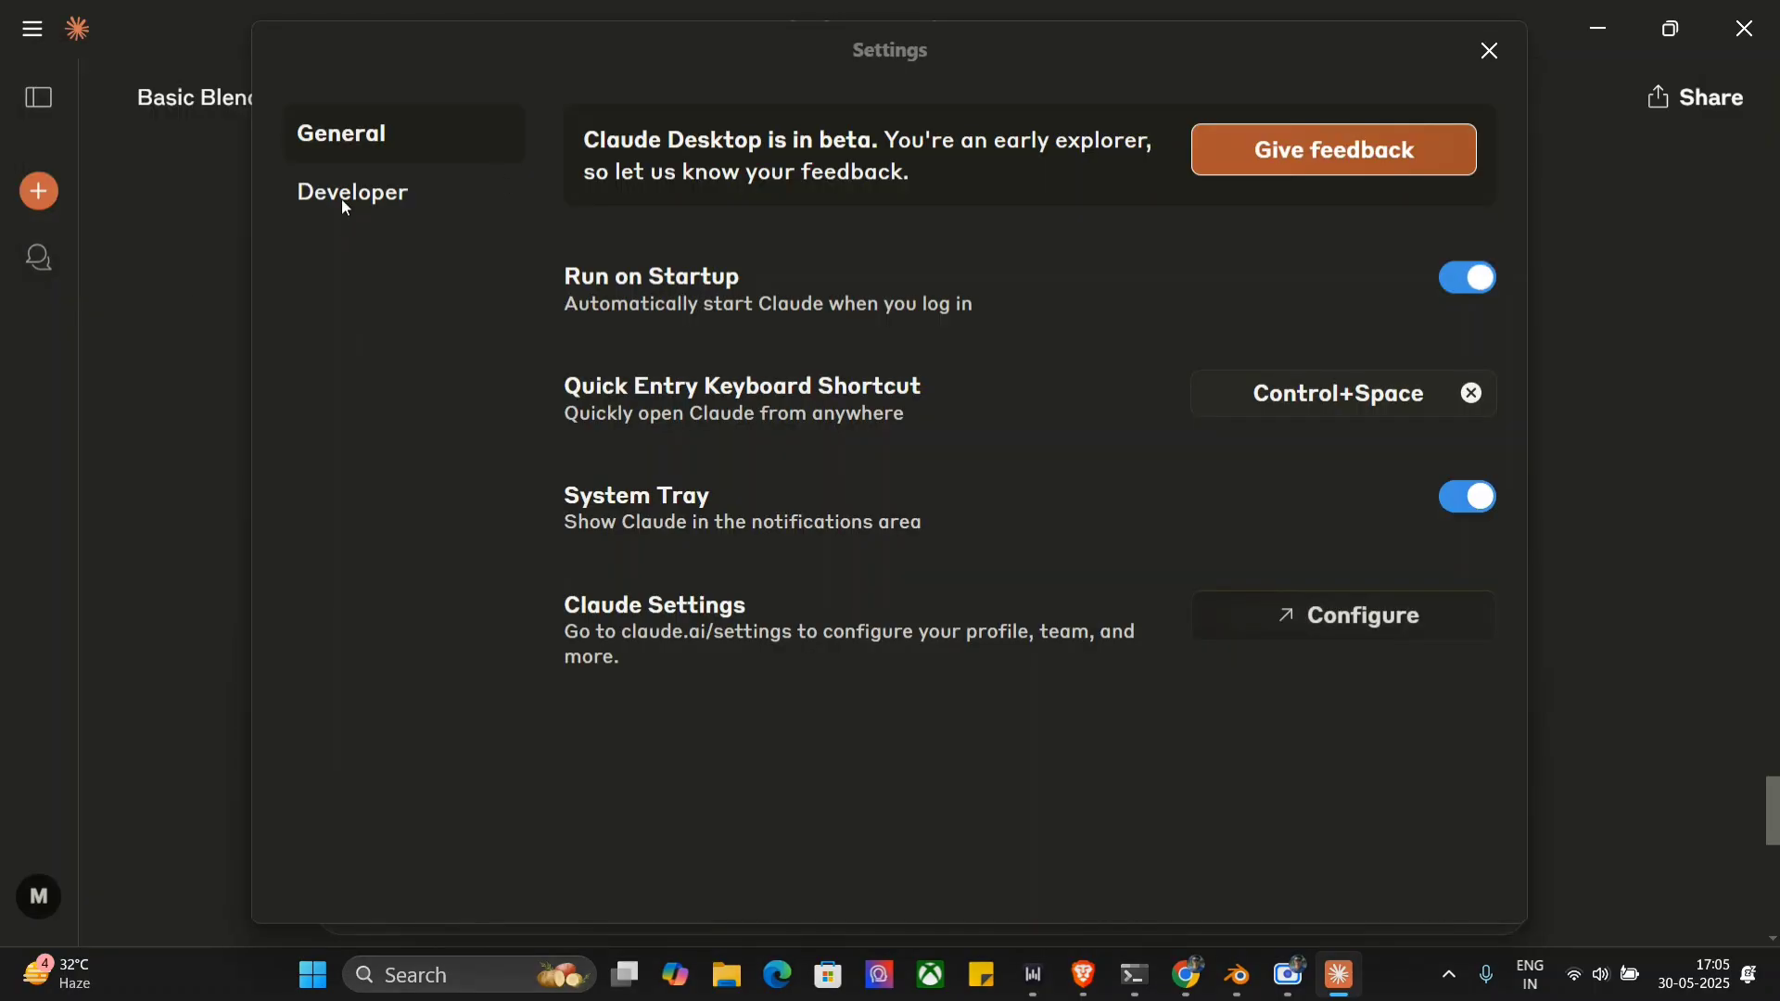
{"action": "left_click", "coordinate": [345, 204]}
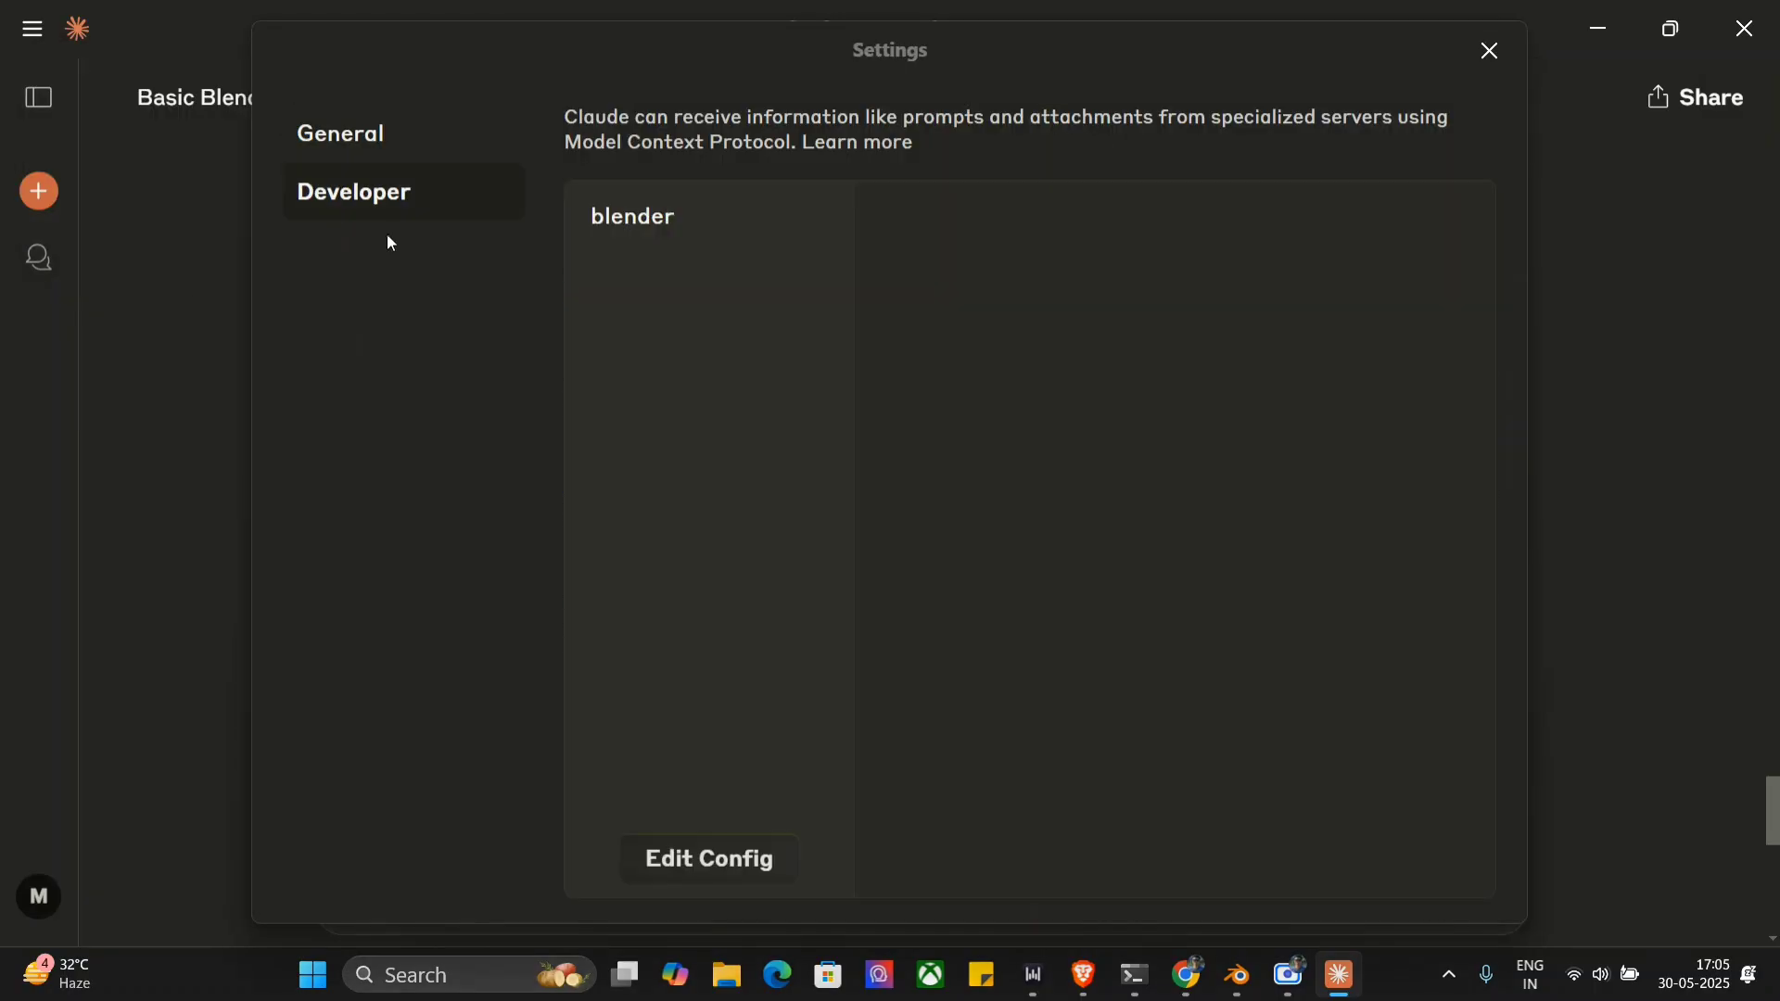
{"action": "left_click", "coordinate": [701, 857]}
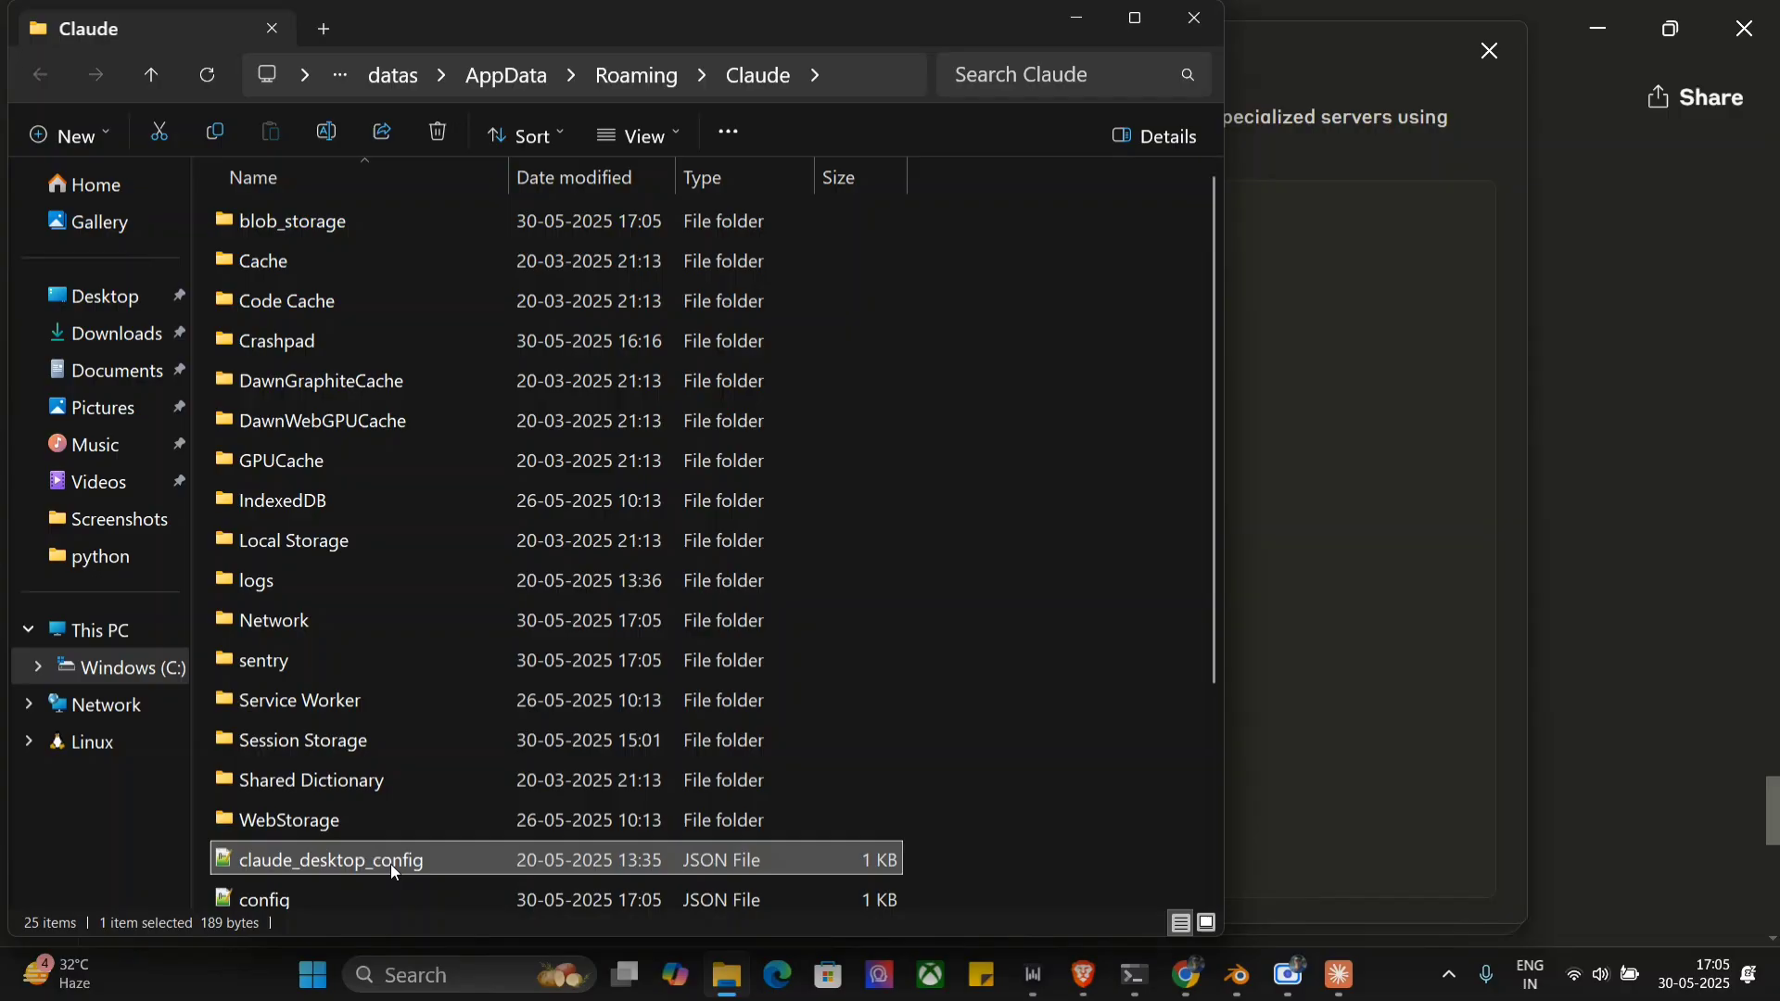
Step: Copy claude_desktop_config's path, then return to the running proxy terminal
{"action": "right_click", "coordinate": [391, 864]}
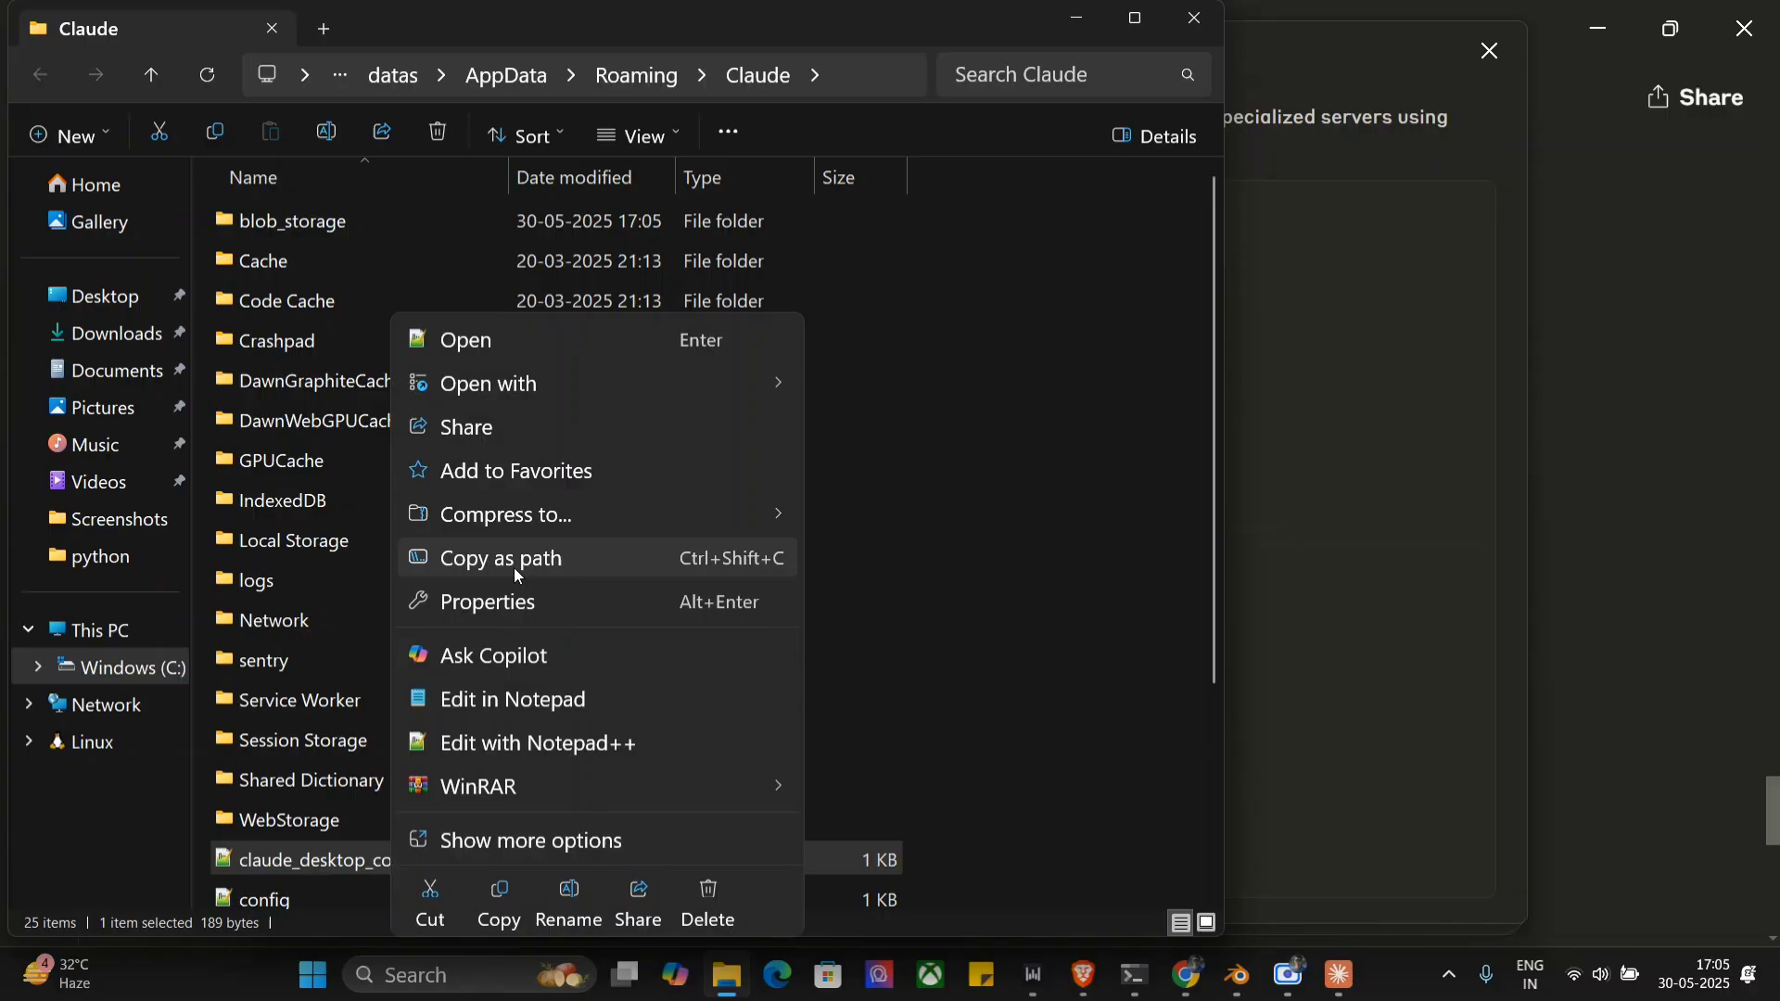
{"action": "left_click", "coordinate": [890, 587]}
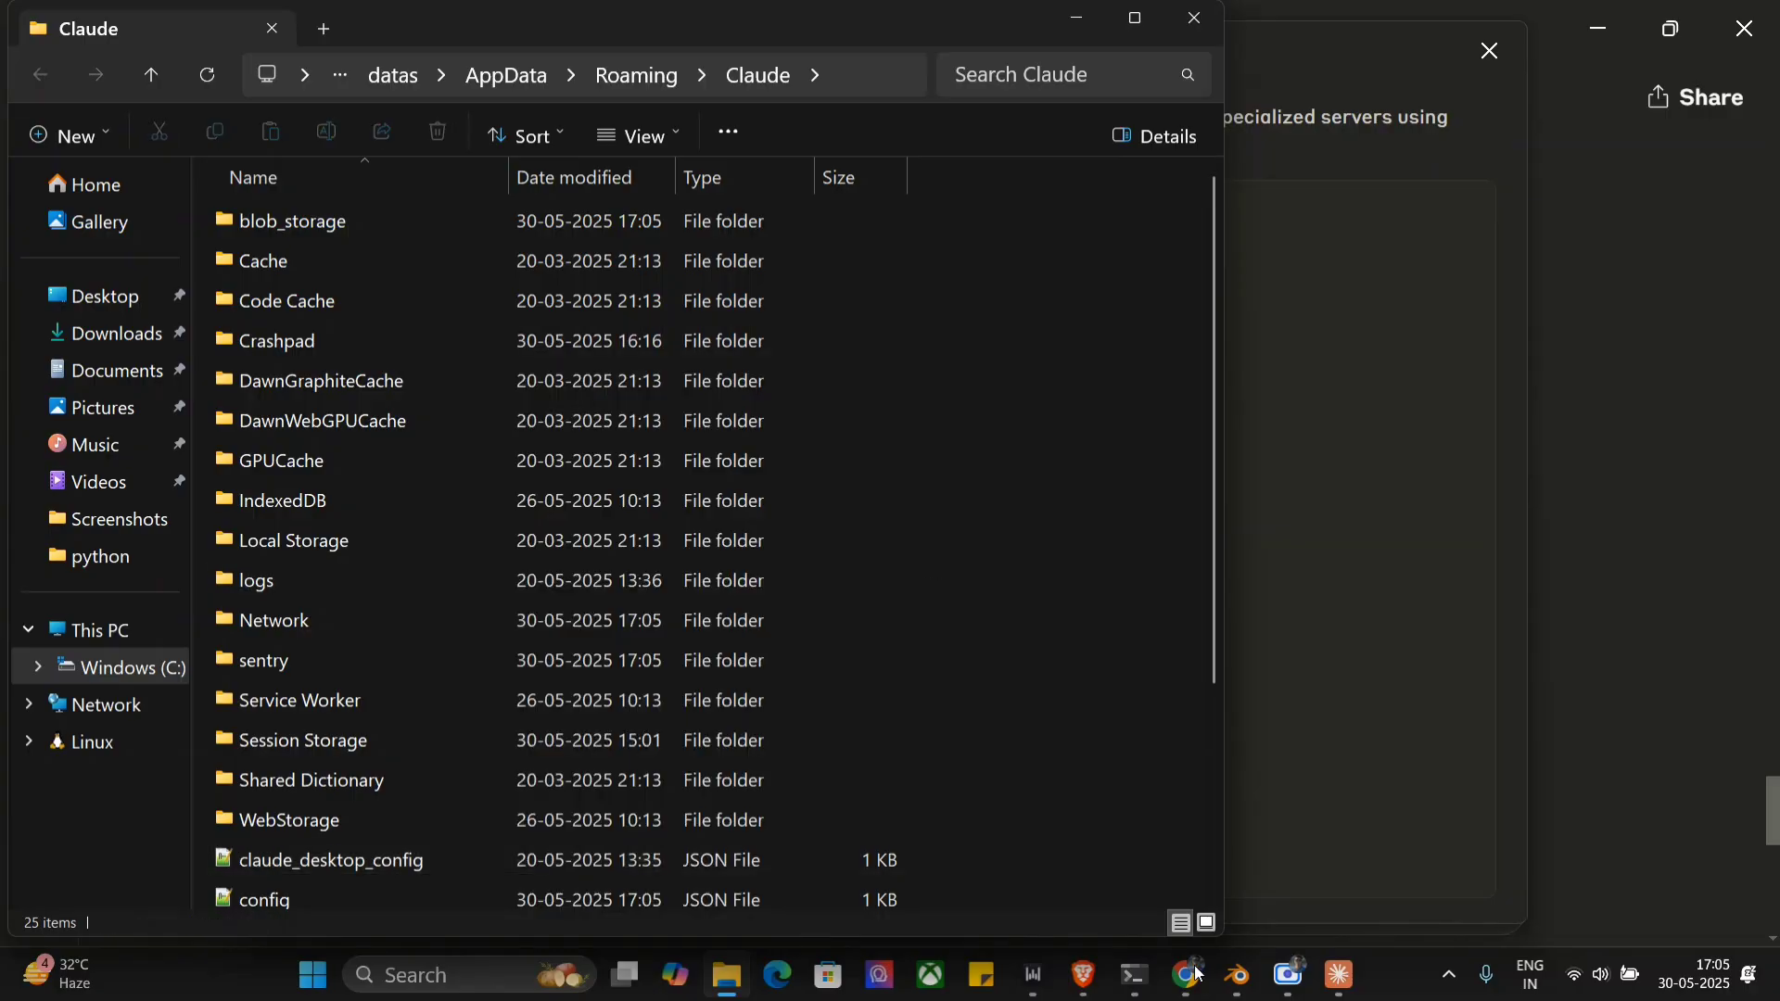
Step: Maximize the proxy terminal and scroll through its log of Blender tool calls
{"action": "left_click", "coordinate": [1150, 990]}
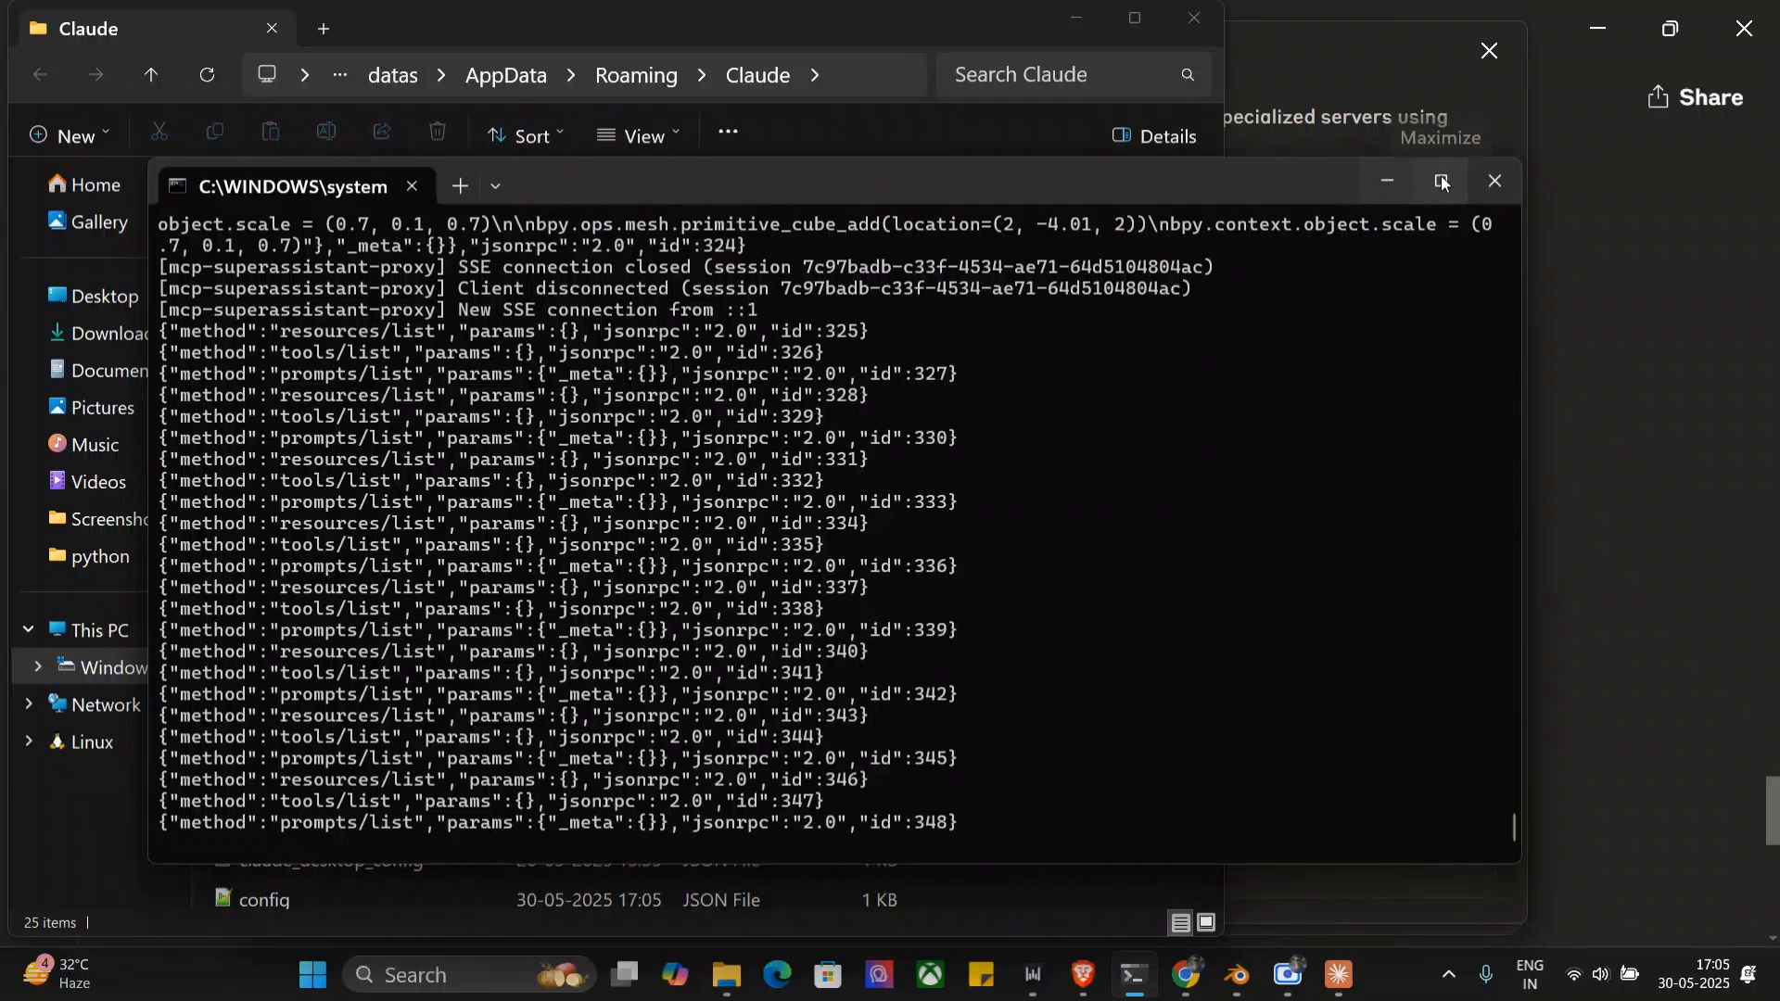
{"action": "left_click", "coordinate": [1439, 188]}
{"action": "scroll", "coordinate": [1004, 443], "scroll_direction": "up", "scroll_amount": 20}
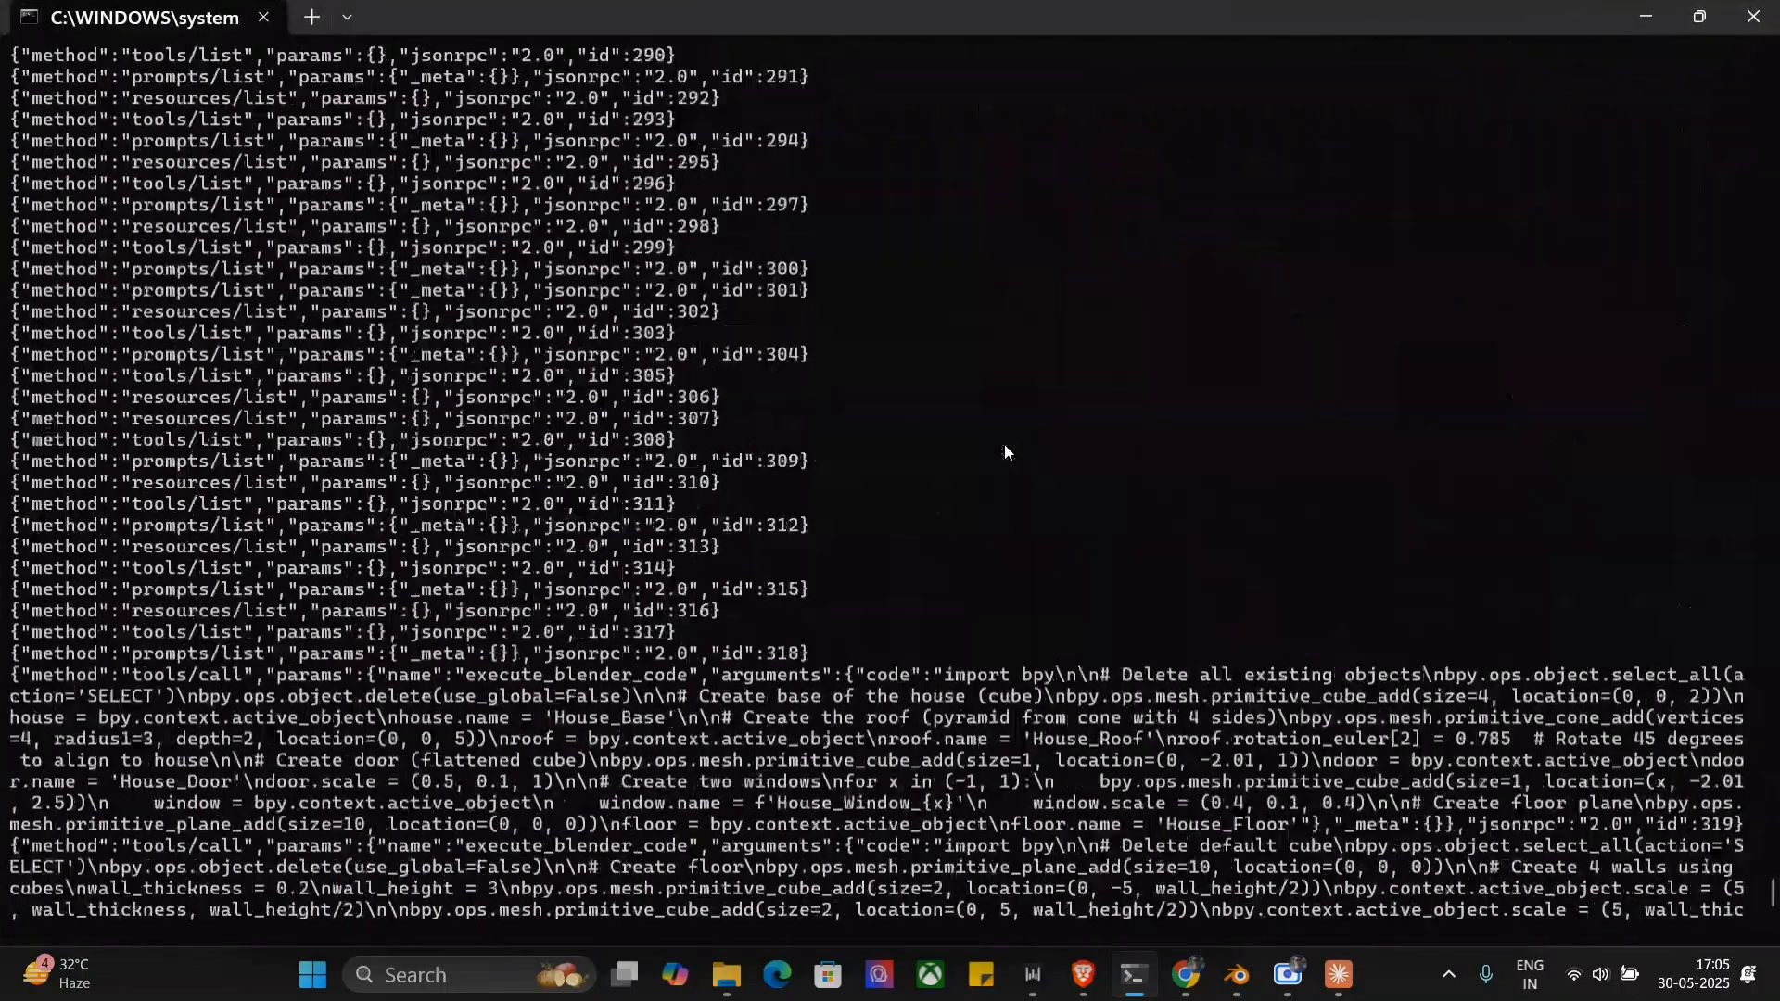
{"action": "scroll", "coordinate": [1004, 448], "scroll_direction": "up", "scroll_amount": 20}
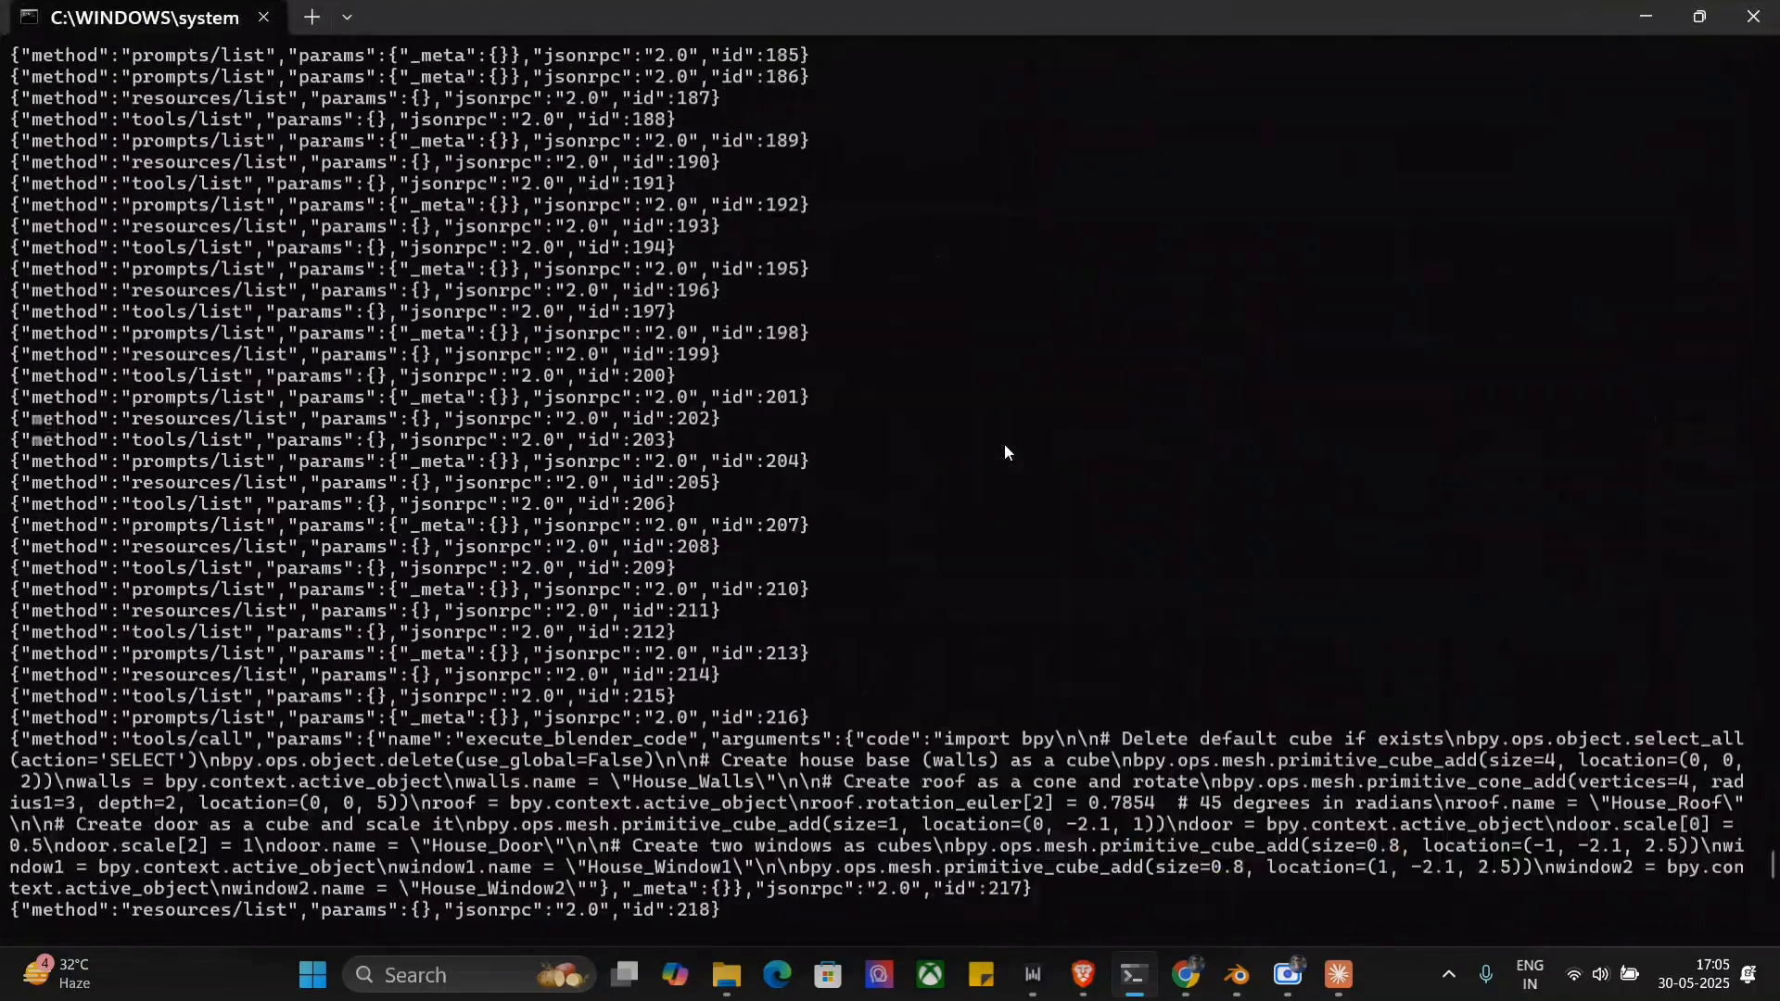
{"action": "scroll", "coordinate": [1005, 445], "scroll_direction": "up", "scroll_amount": 20}
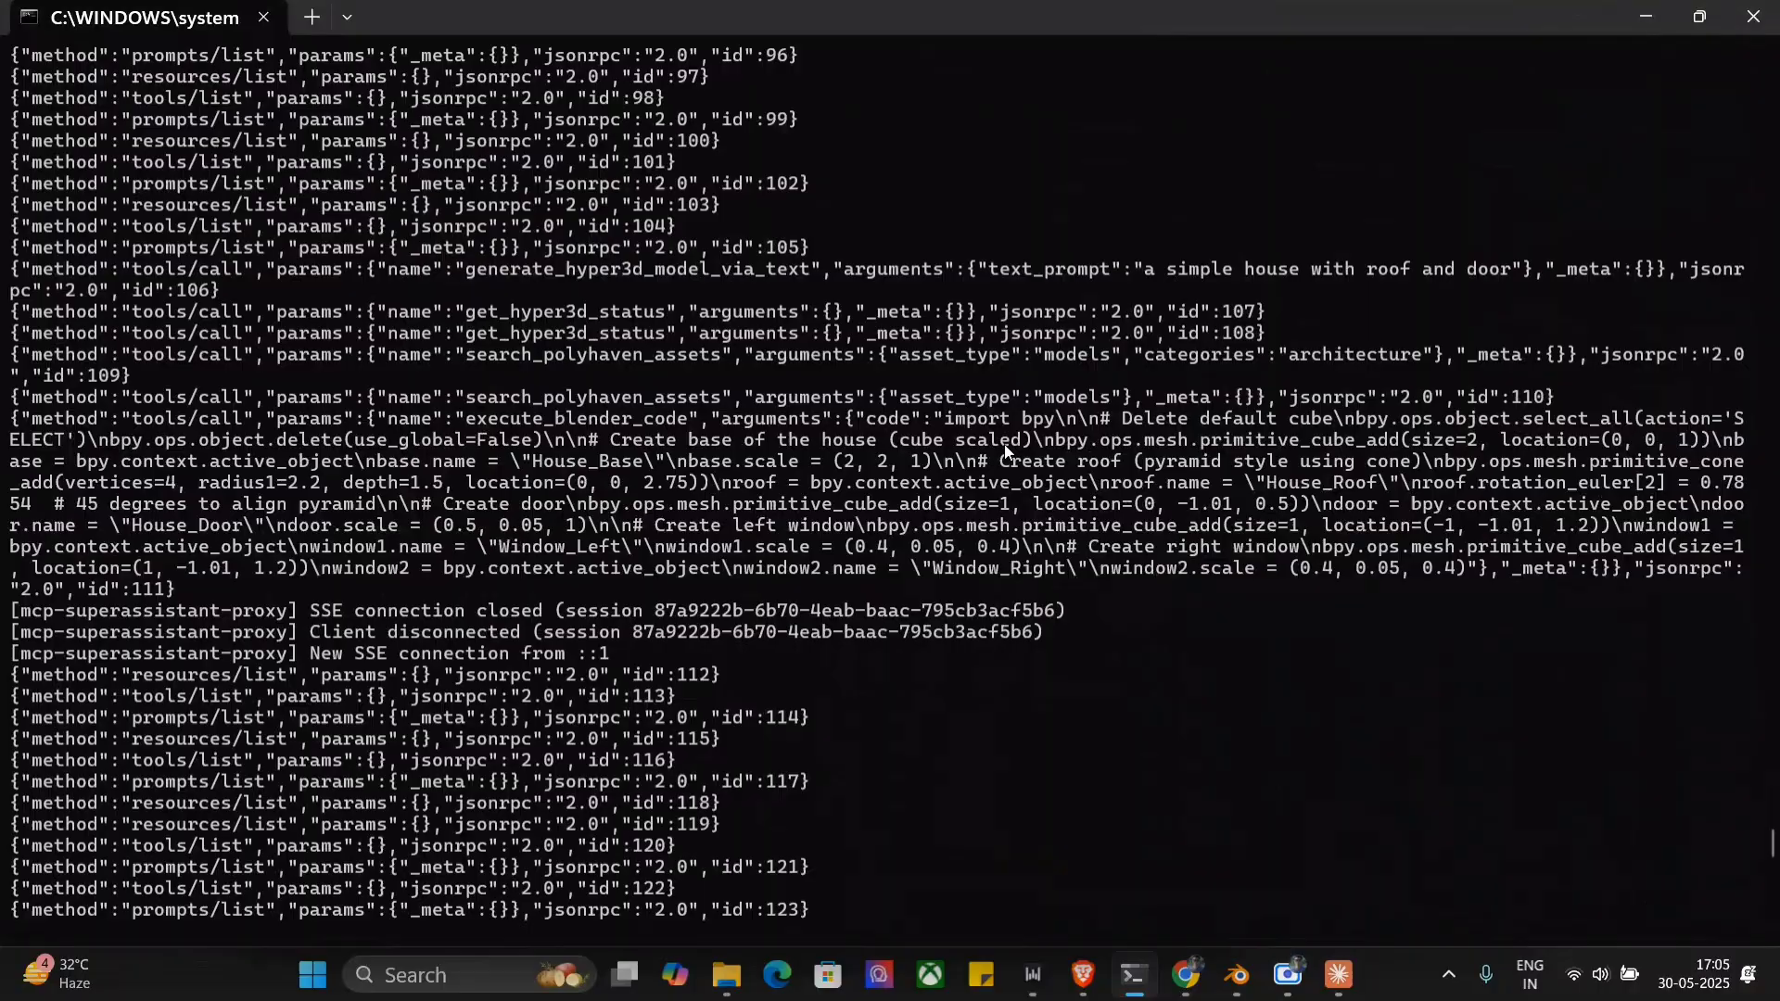
{"action": "scroll", "coordinate": [1005, 451], "scroll_direction": "up", "scroll_amount": 5}
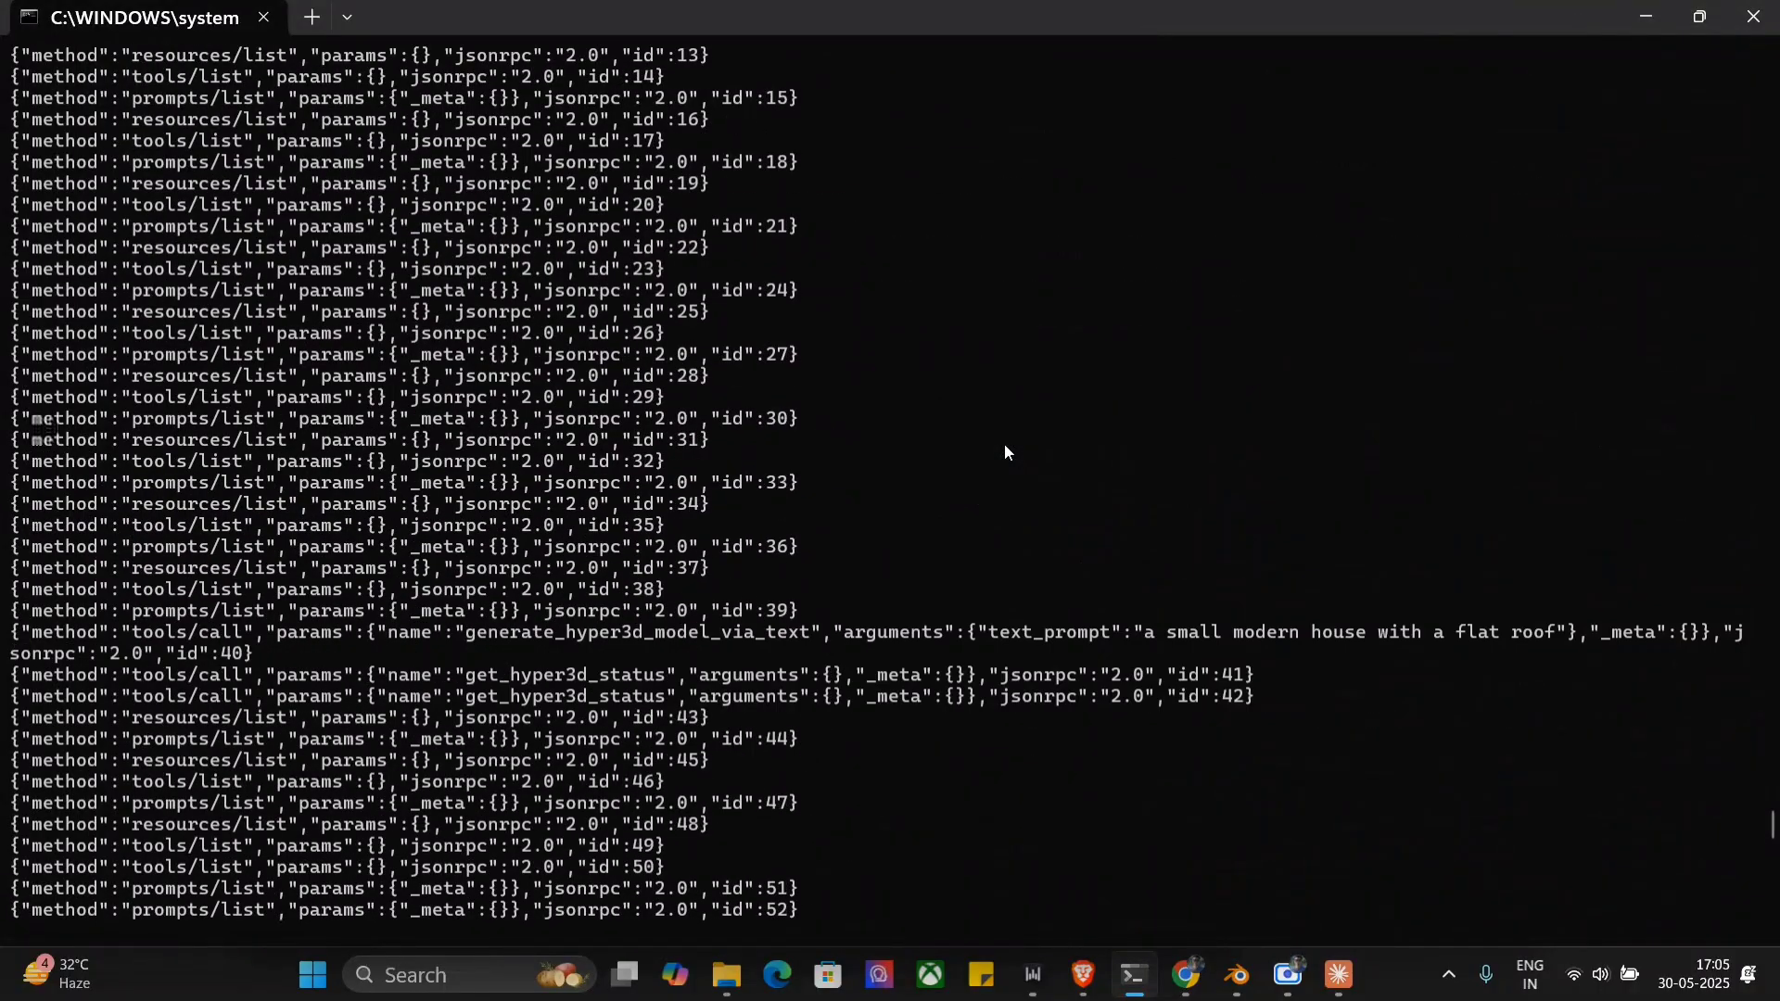
{"action": "scroll", "coordinate": [1004, 451], "scroll_direction": "down", "scroll_amount": 20}
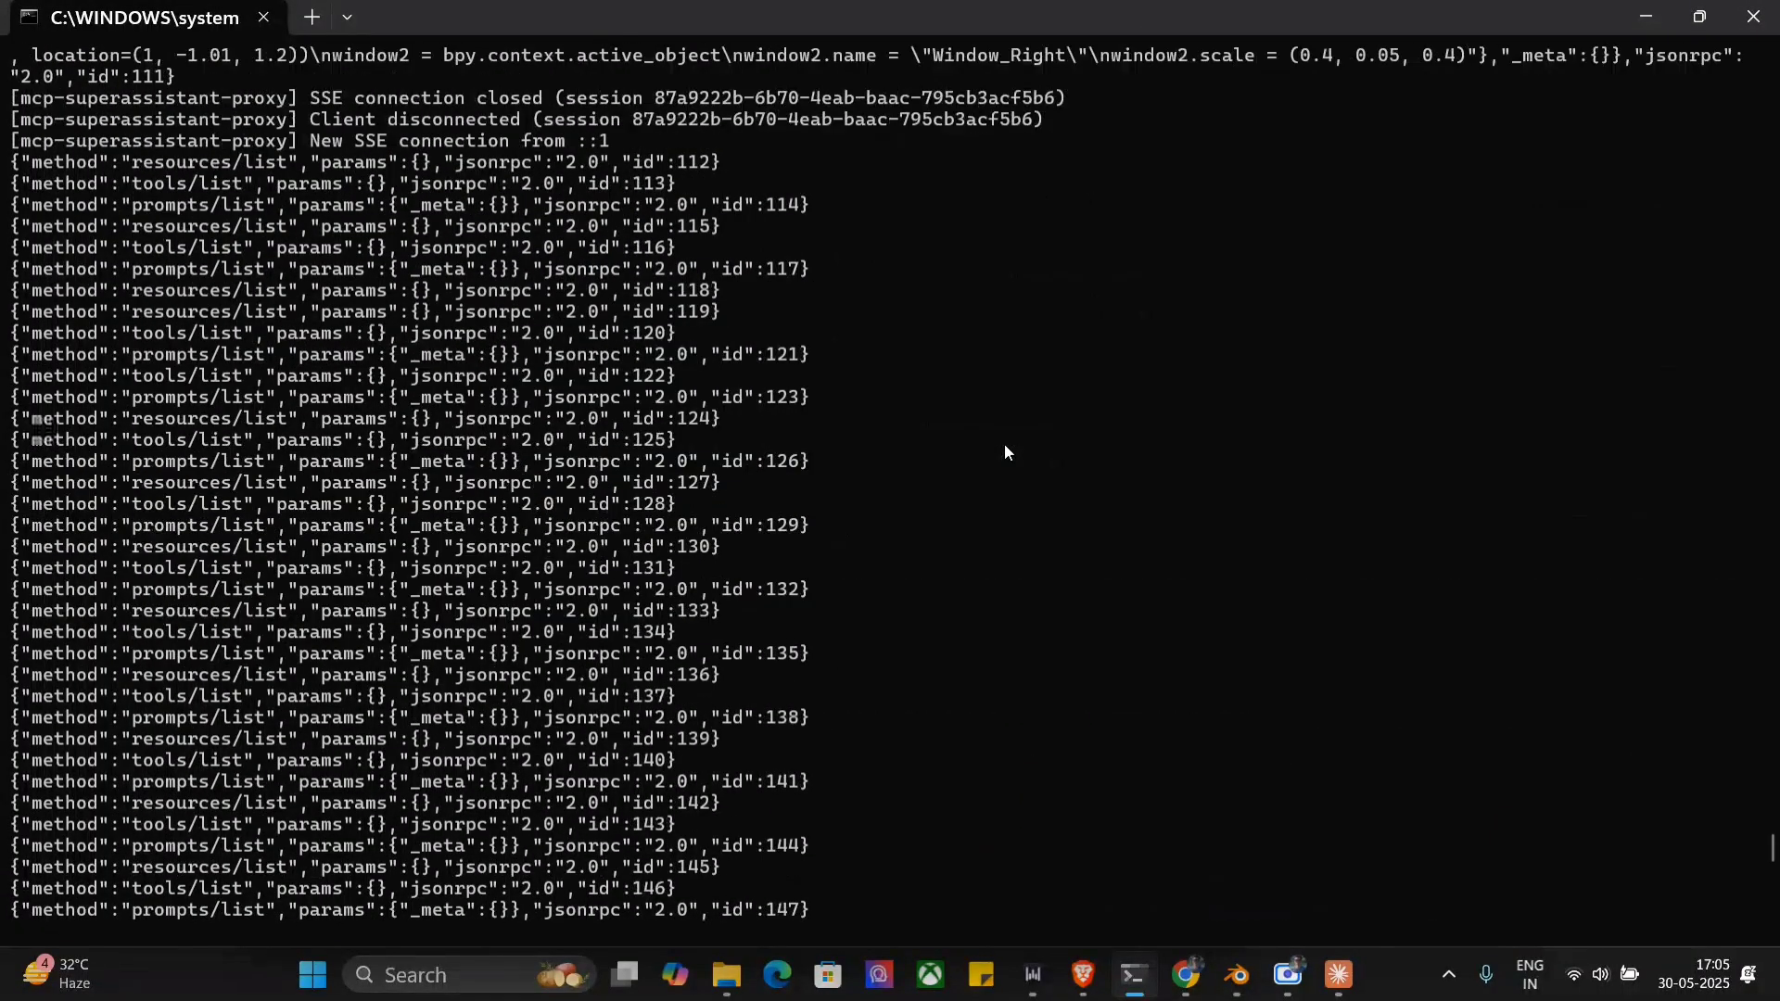
{"action": "scroll", "coordinate": [1004, 451], "scroll_direction": "down", "scroll_amount": 20}
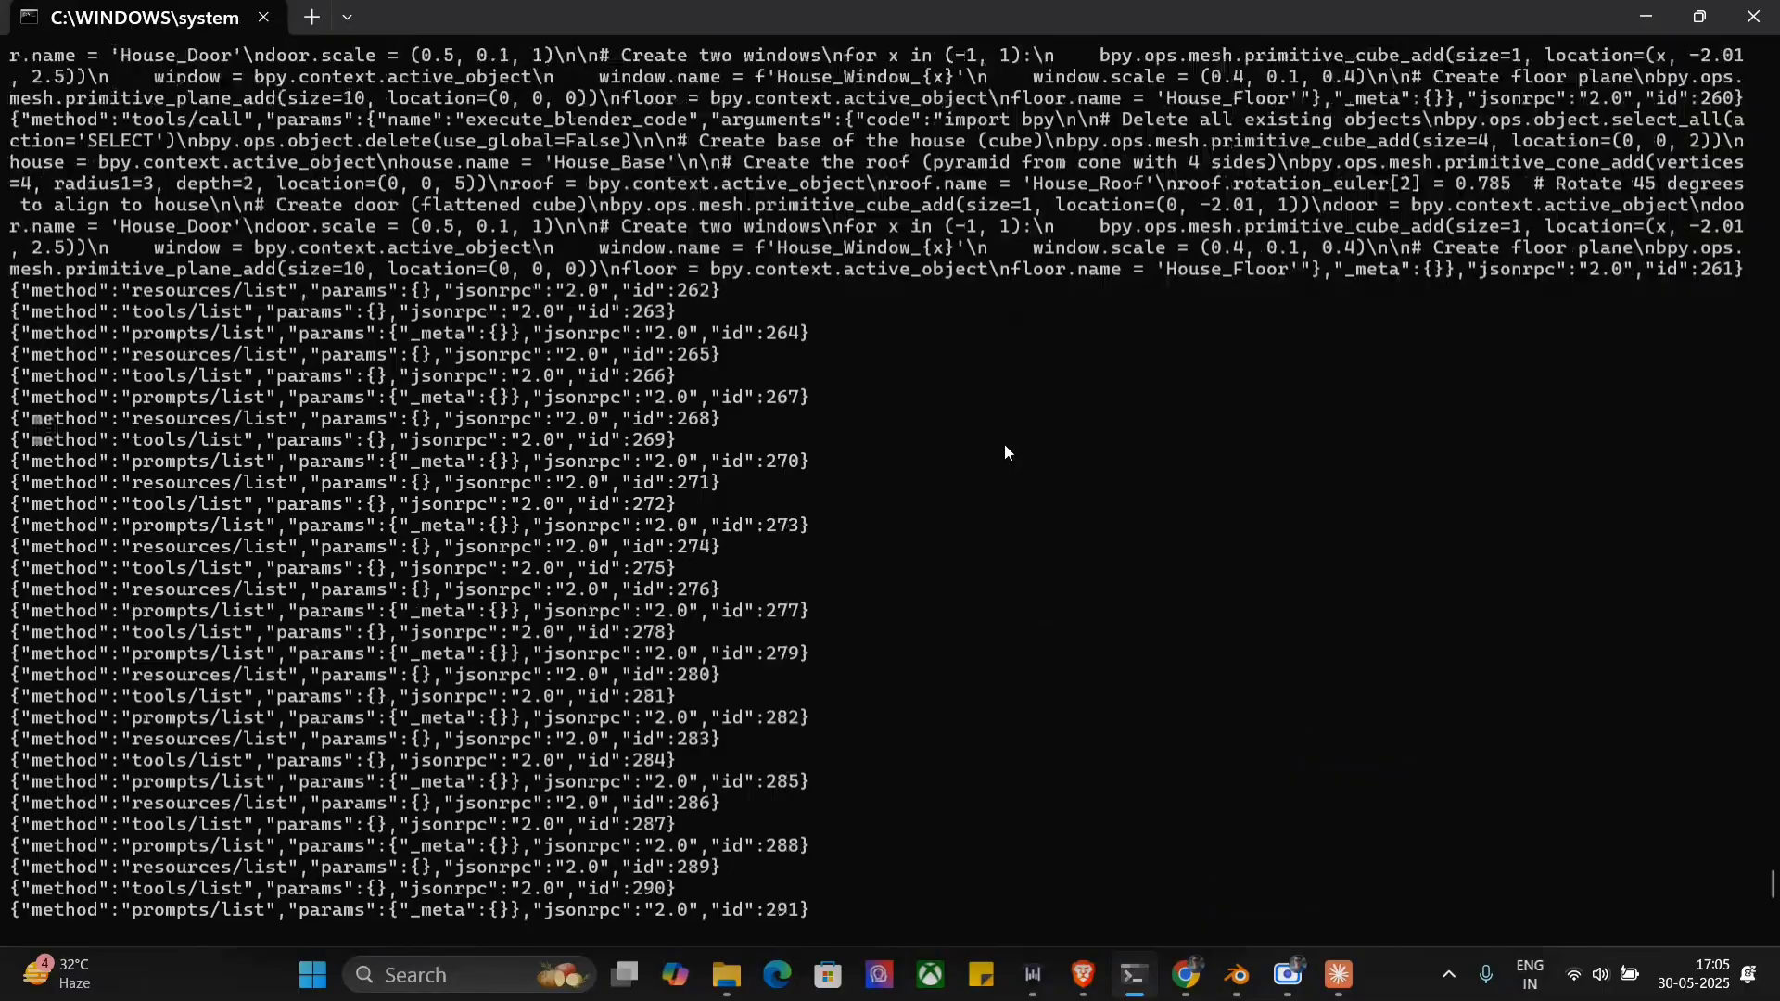
{"action": "scroll", "coordinate": [1005, 452], "scroll_direction": "down", "scroll_amount": 15}
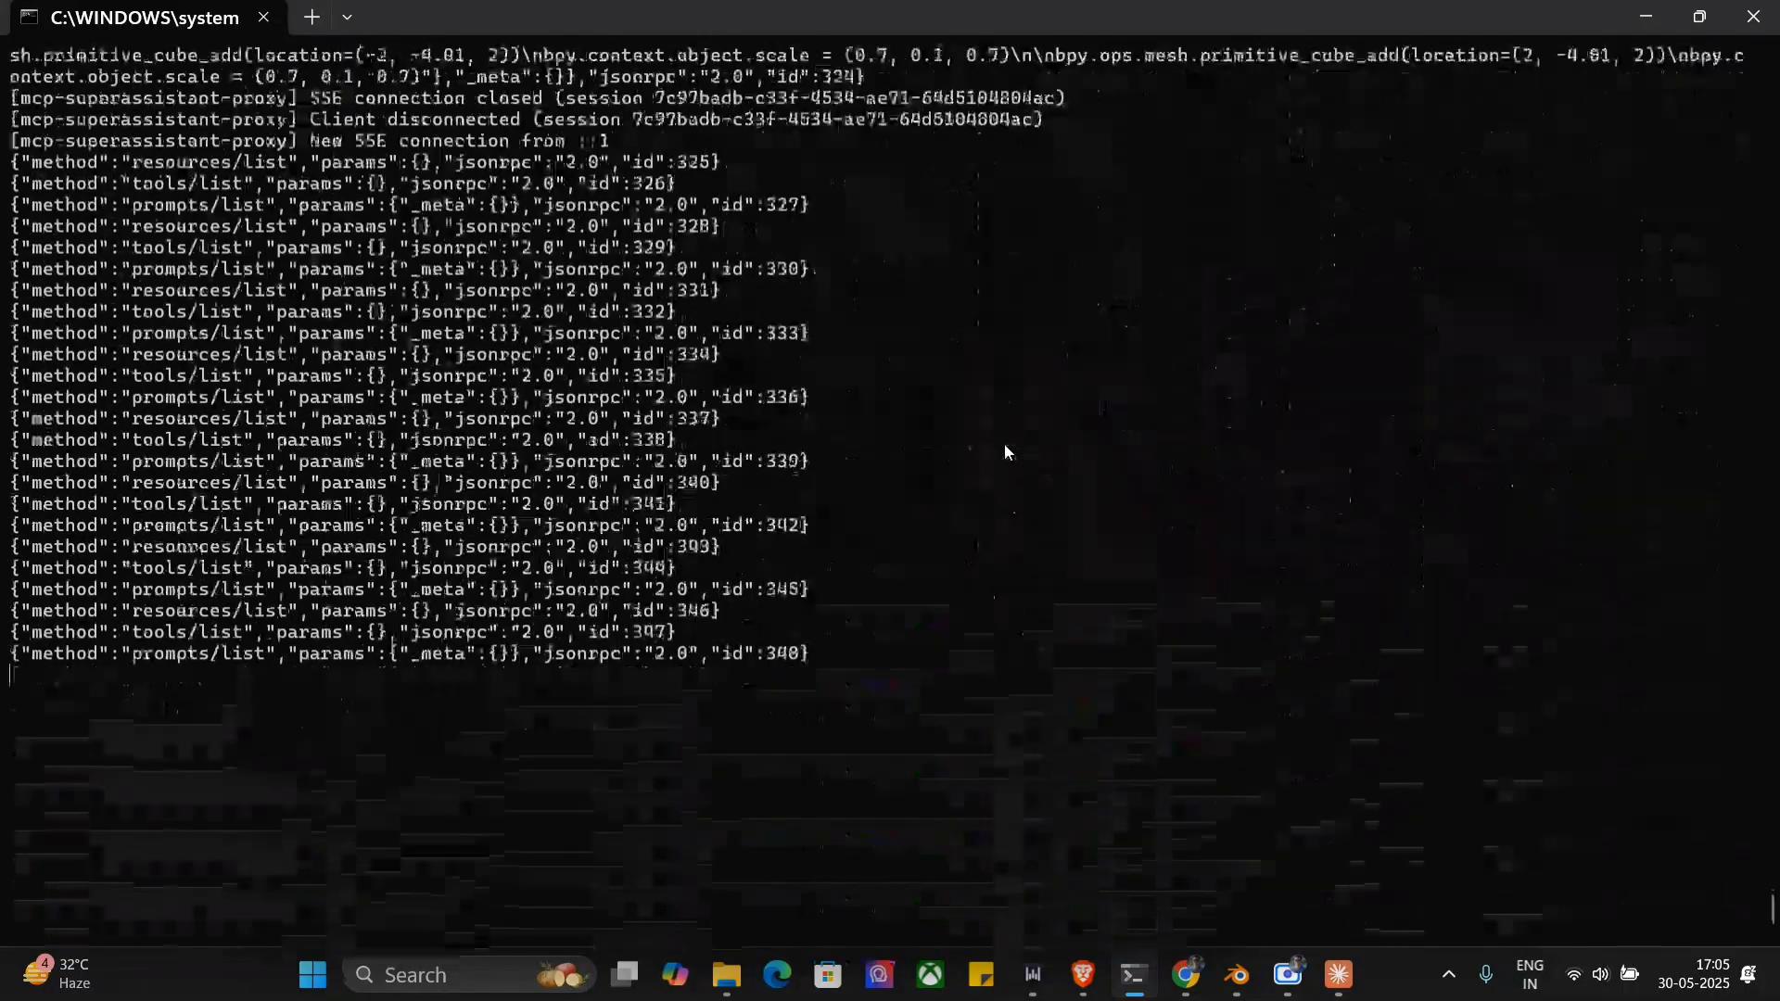
Step: Stop the proxy and rerun the npx command with claude_desktop_config.json, listening on port 3006
{"action": "key", "text": "ctrl+c"}
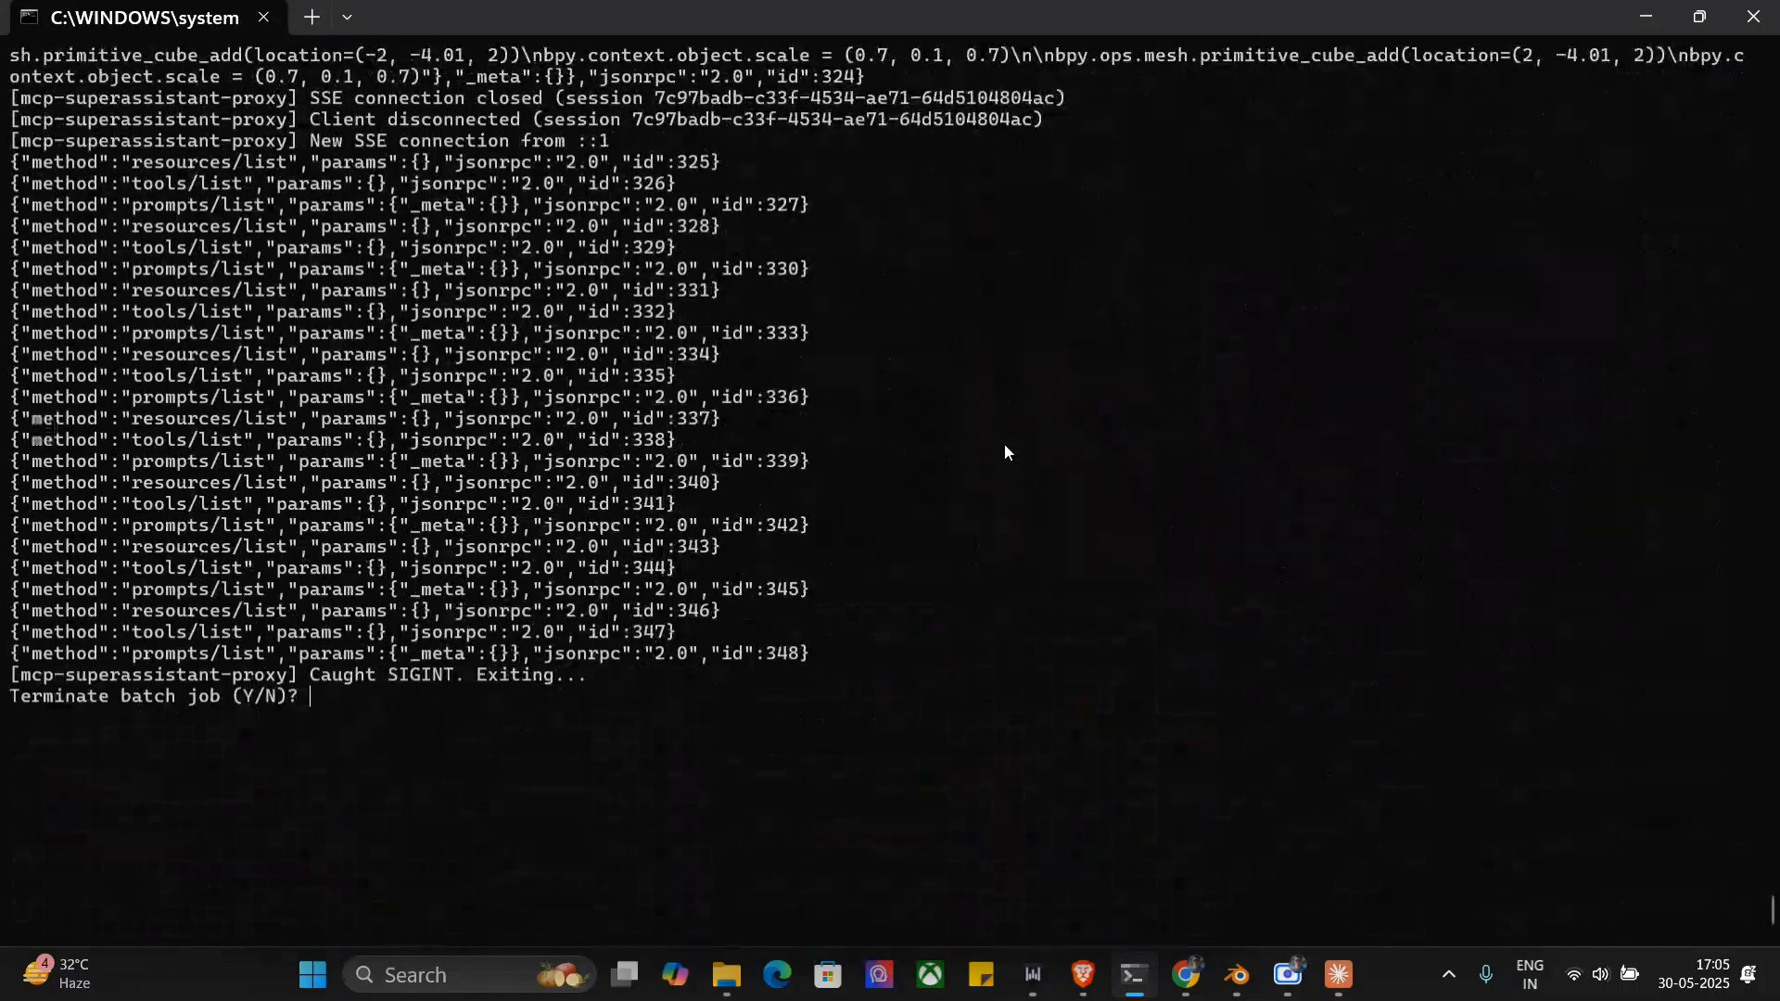
{"action": "type", "text": "Y"}
{"action": "key", "text": "Return"}
{"action": "key", "text": "Up"}
{"action": "key", "text": "Up"}
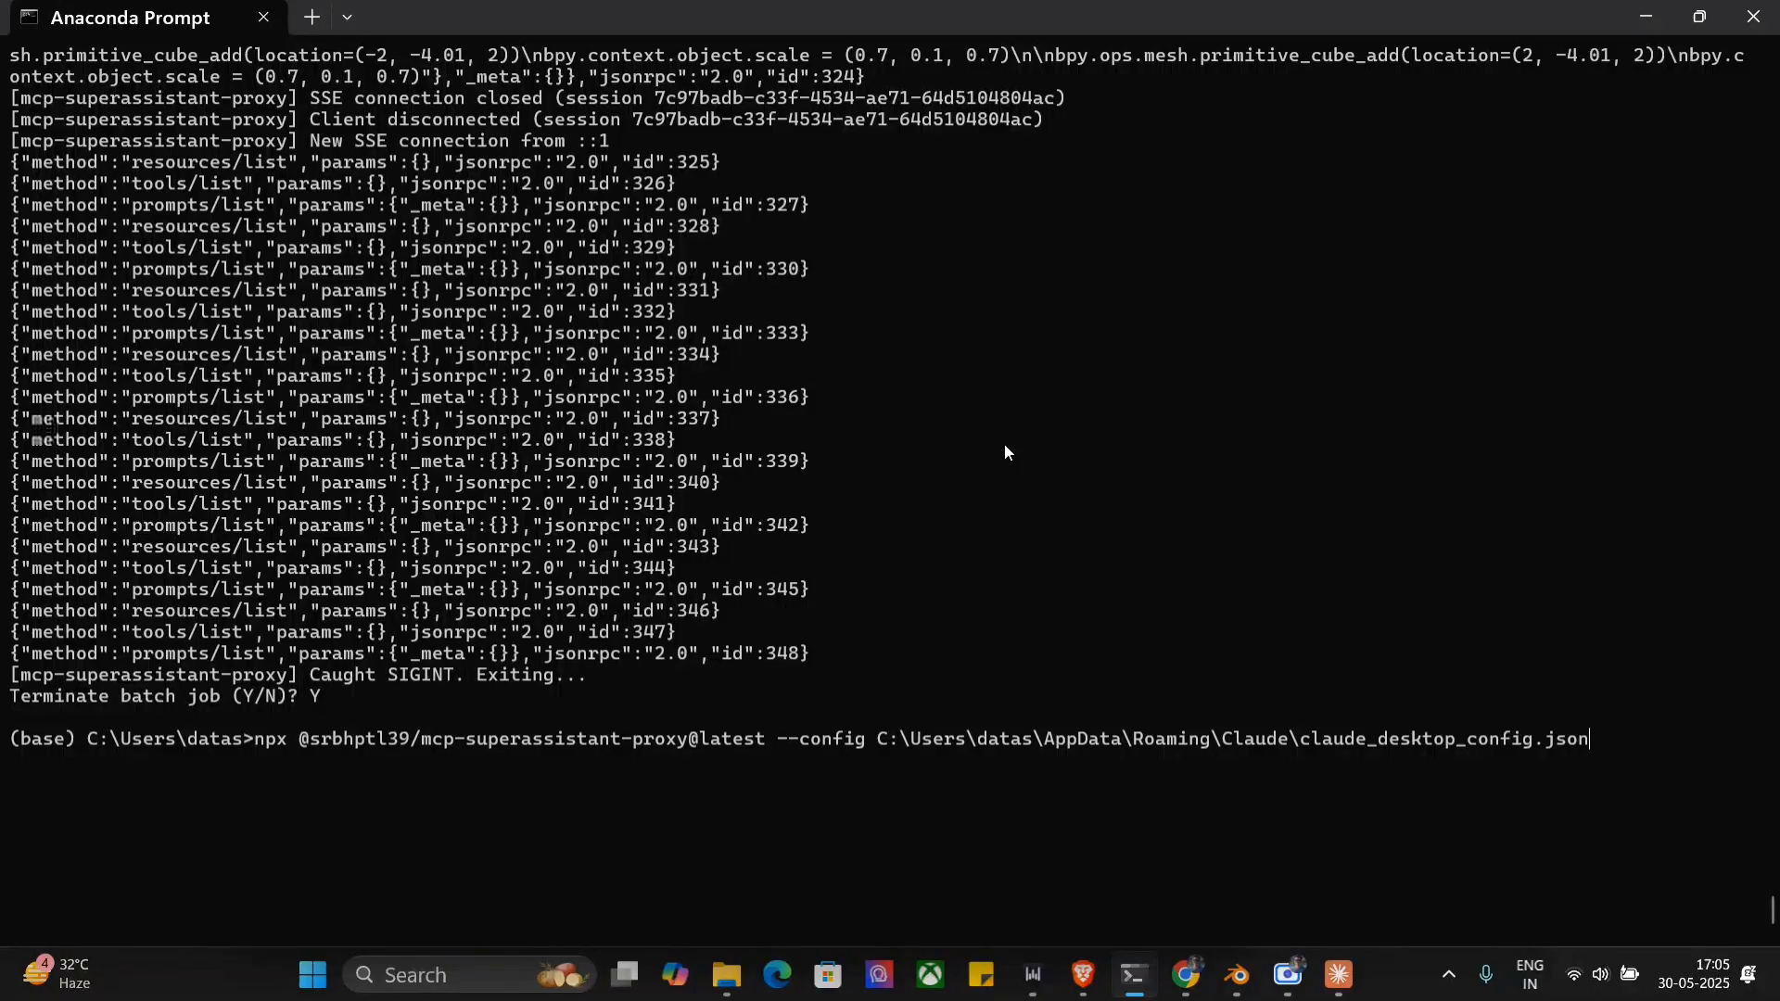
{"action": "key", "text": "Return"}
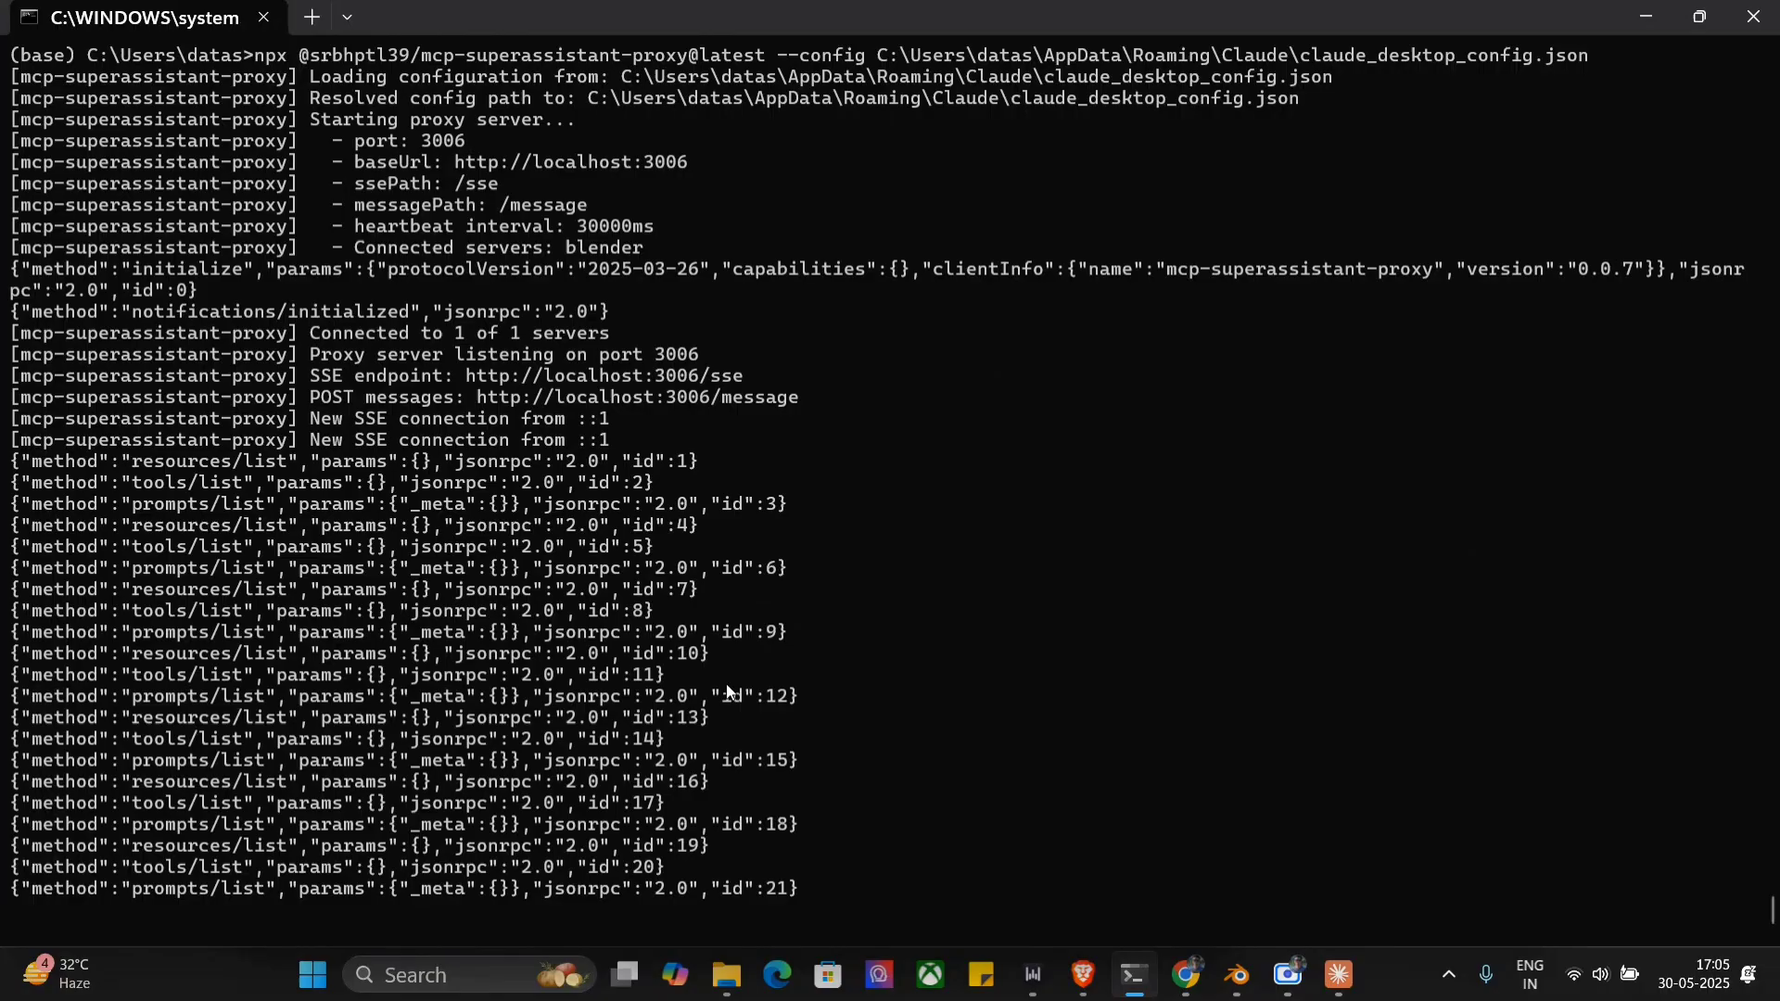
Step: Open claude_desktop_config.json from Claude's Developer settings and review its blender uvx server entry
{"action": "left_click", "coordinate": [1339, 975]}
{"action": "left_click", "coordinate": [732, 853]}
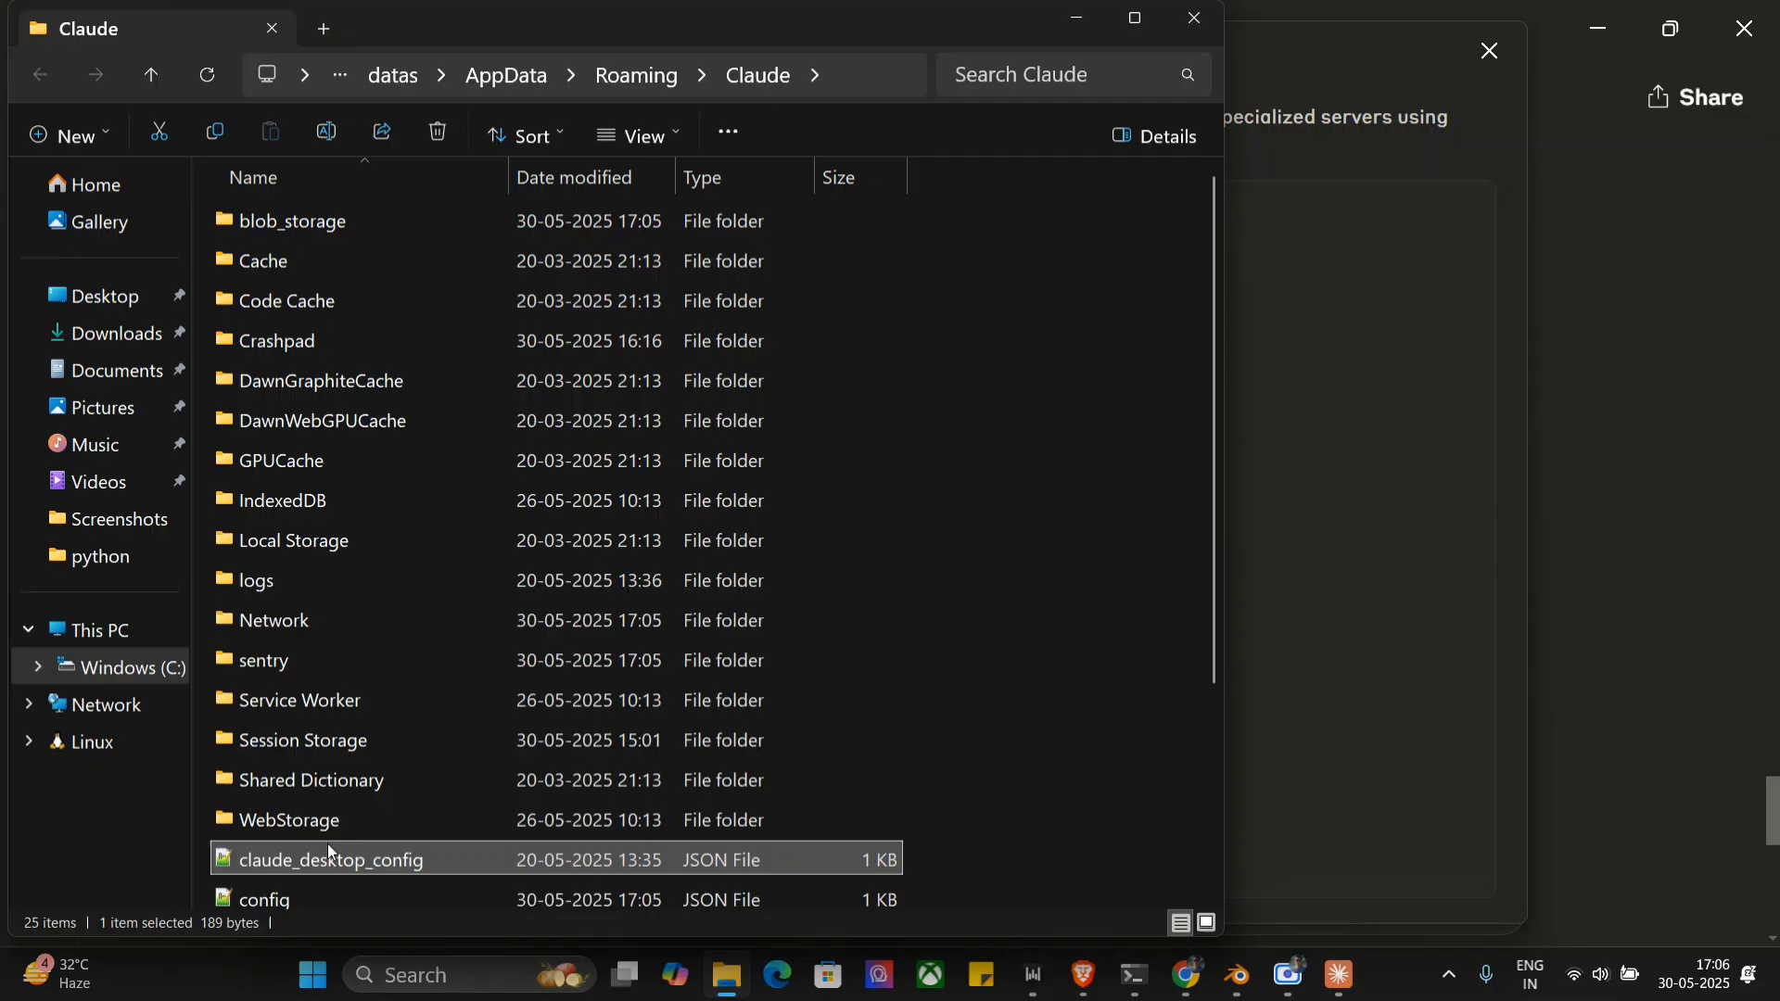
{"action": "key", "text": "ctrl+a"}
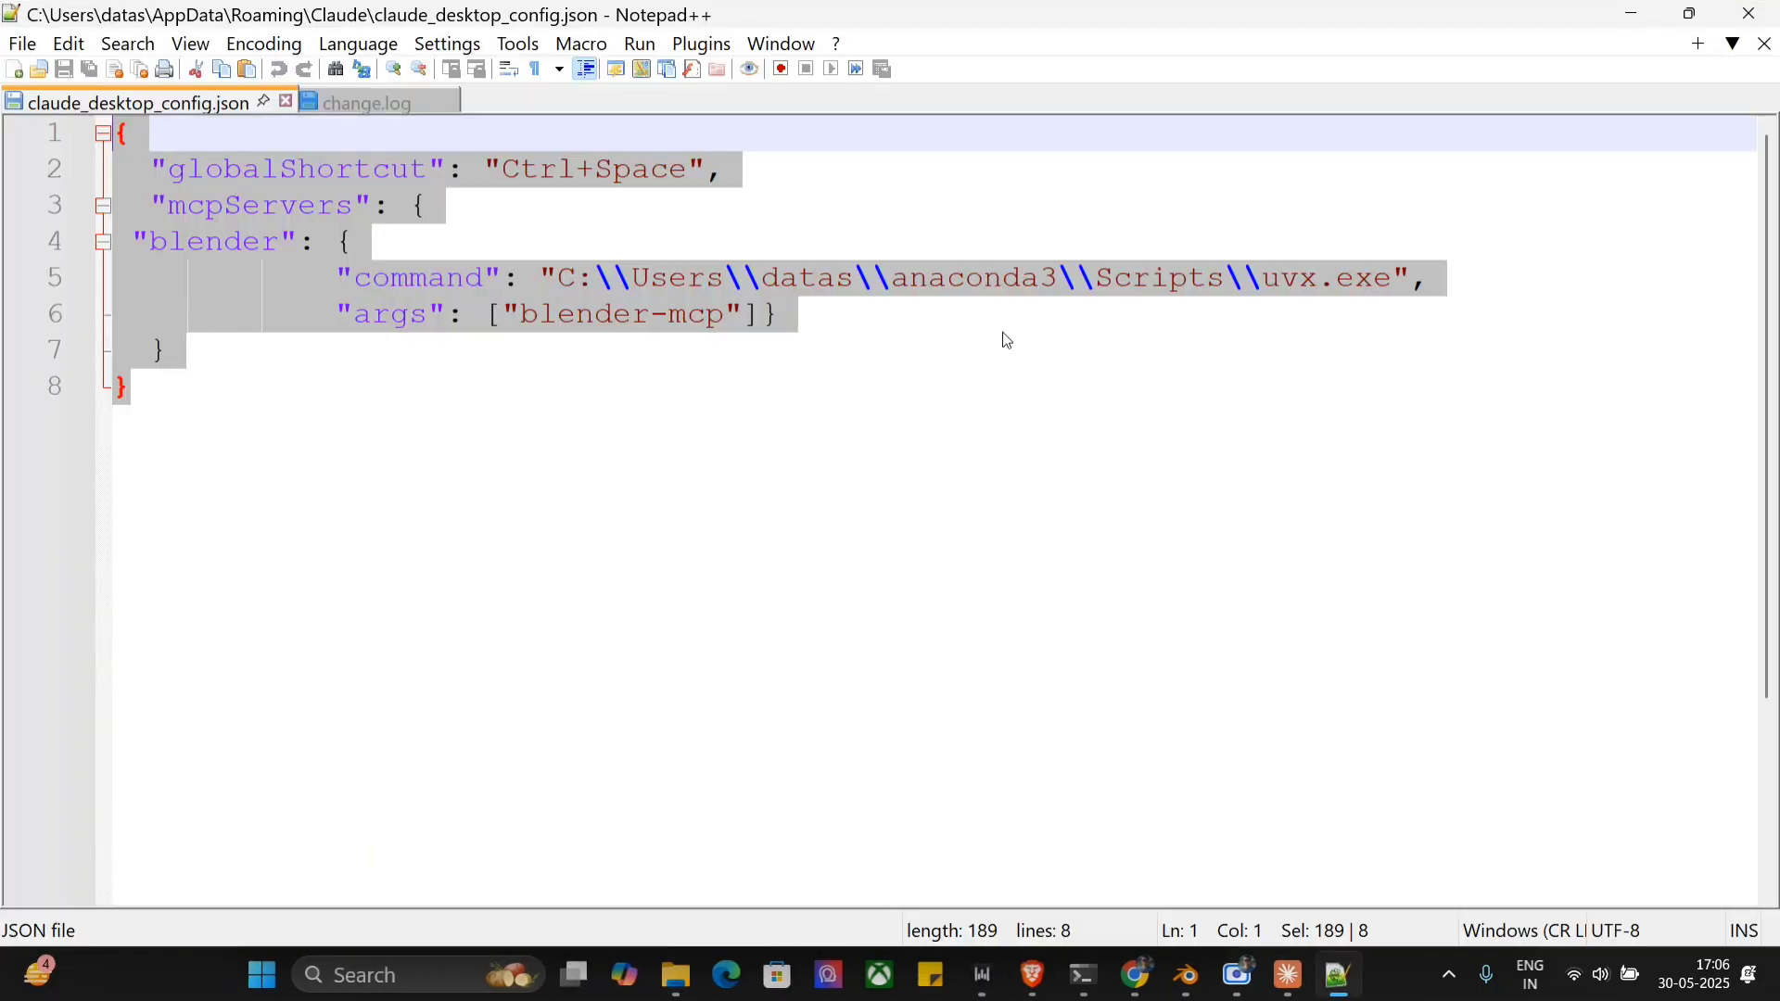
{"action": "left_click", "coordinate": [1004, 327]}
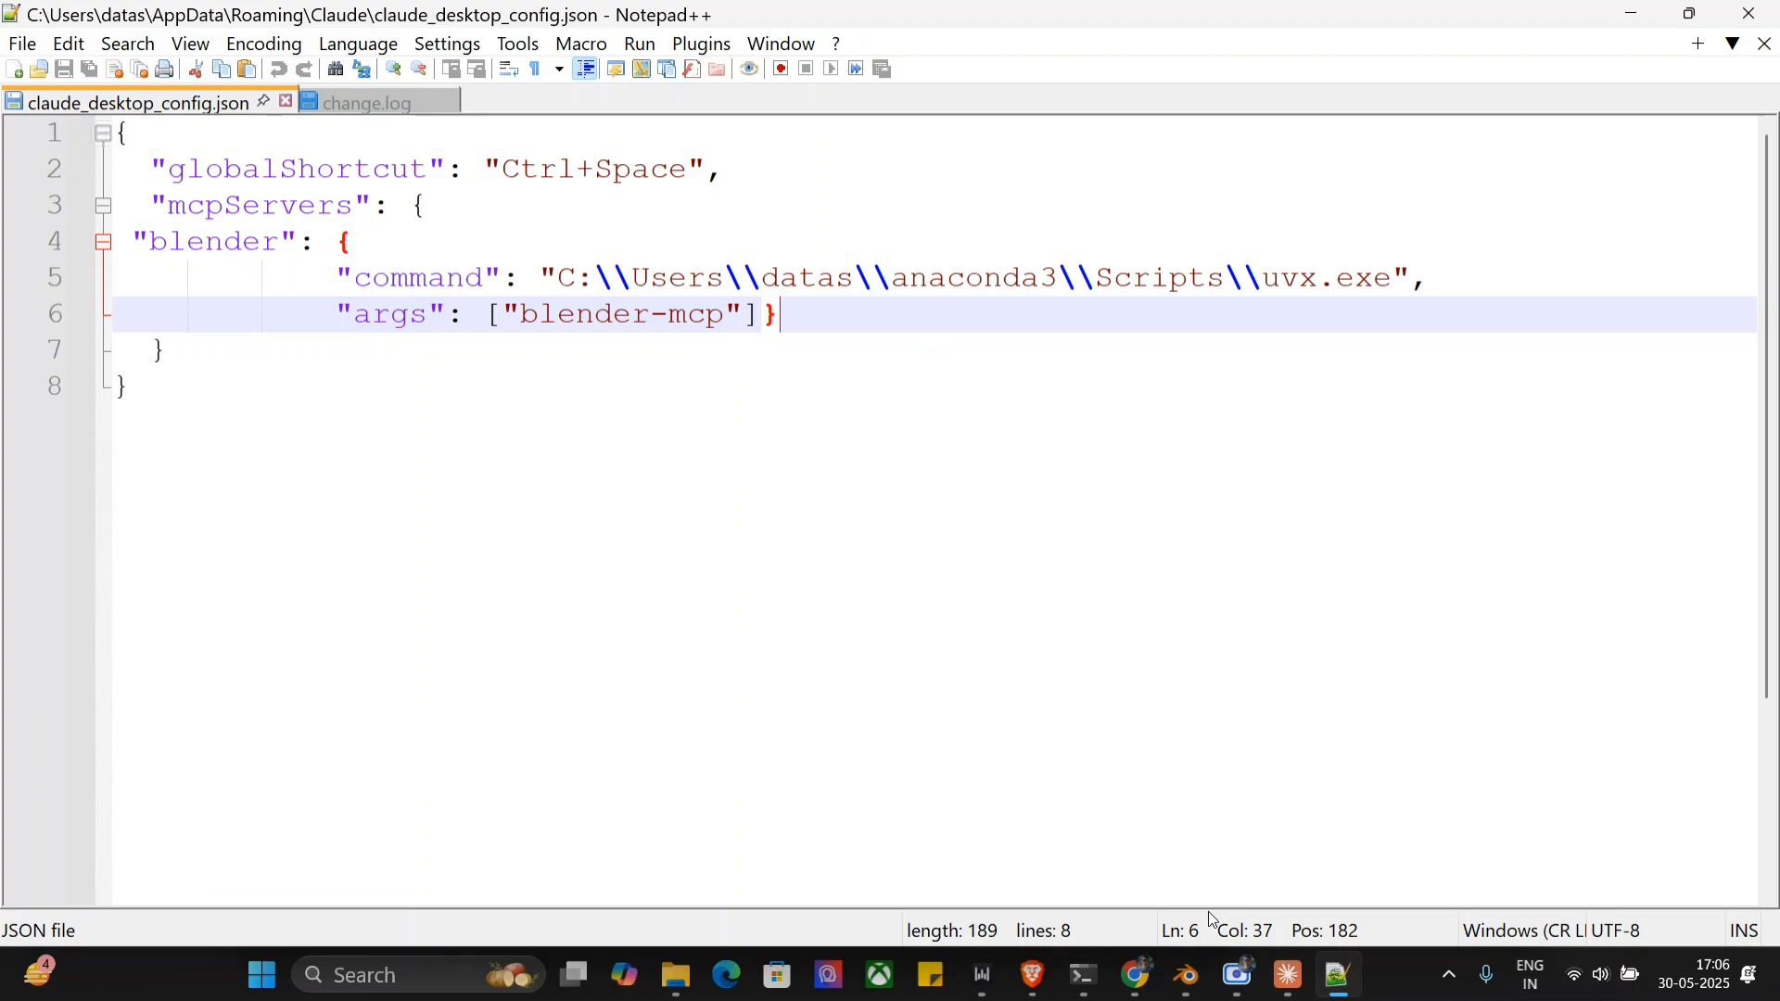
Step: Return to the Basic House in Blender chat in full screen and scroll to both responses' ends
{"action": "mouse_move", "coordinate": [1142, 988]}
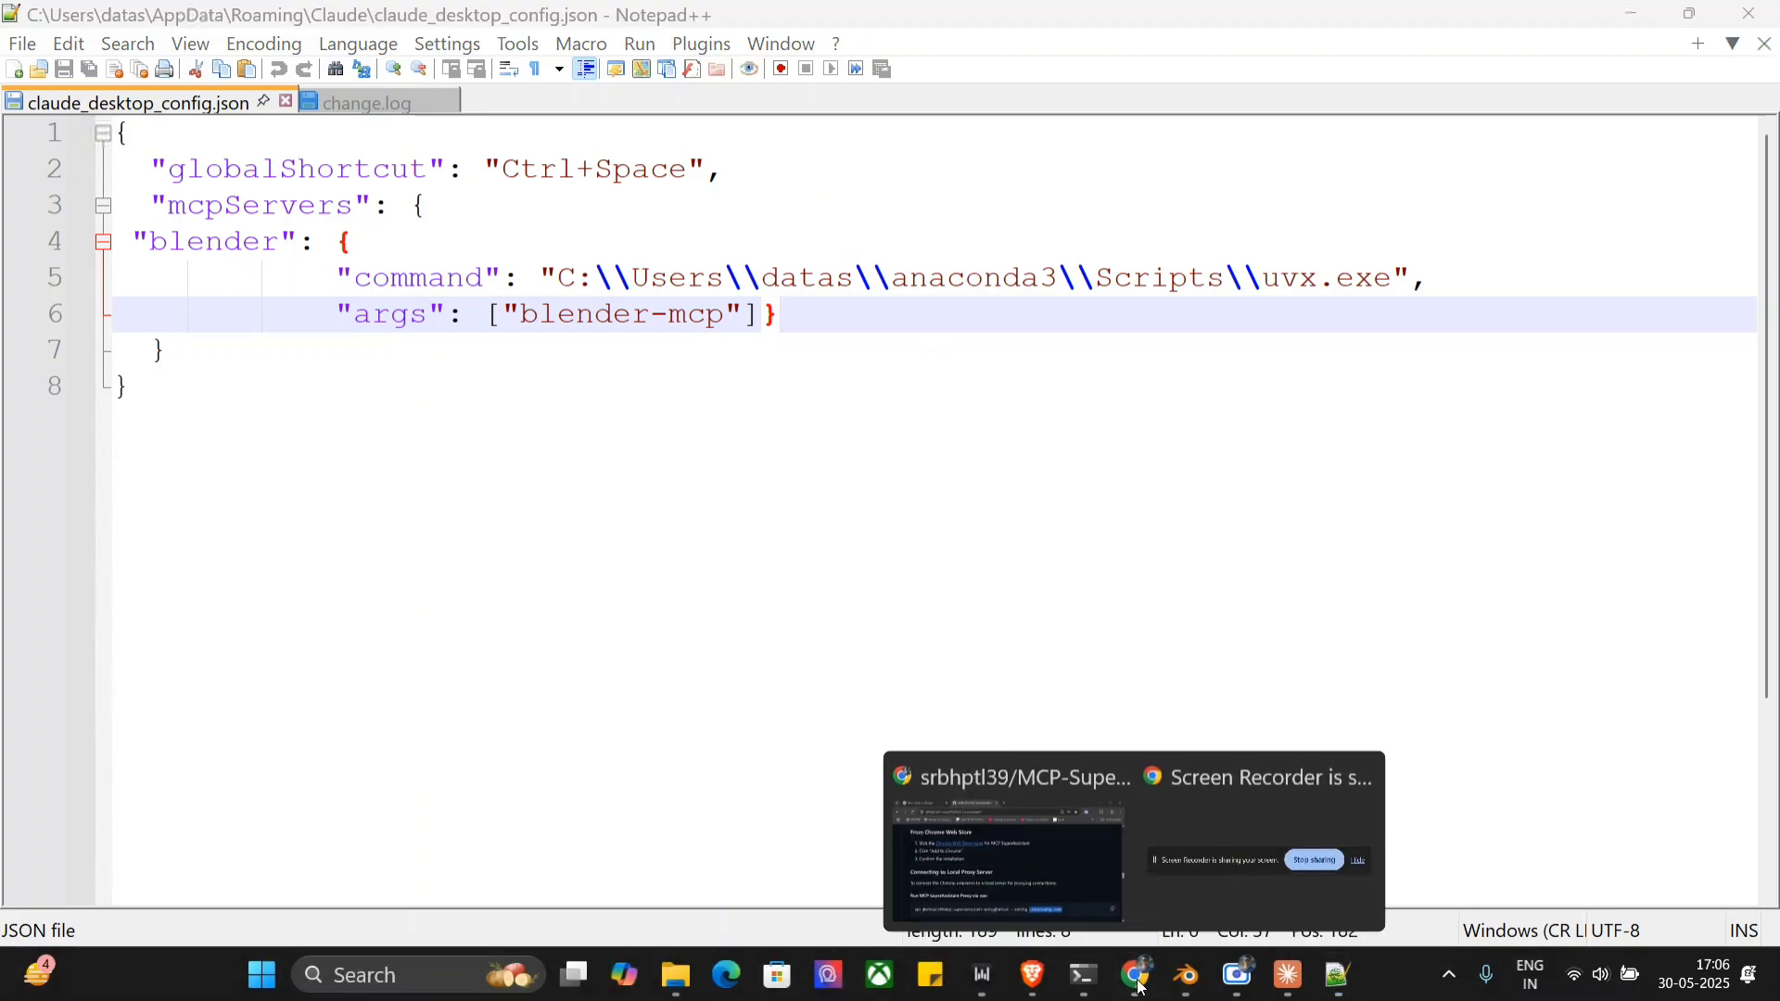
{"action": "left_click", "coordinate": [1013, 835]}
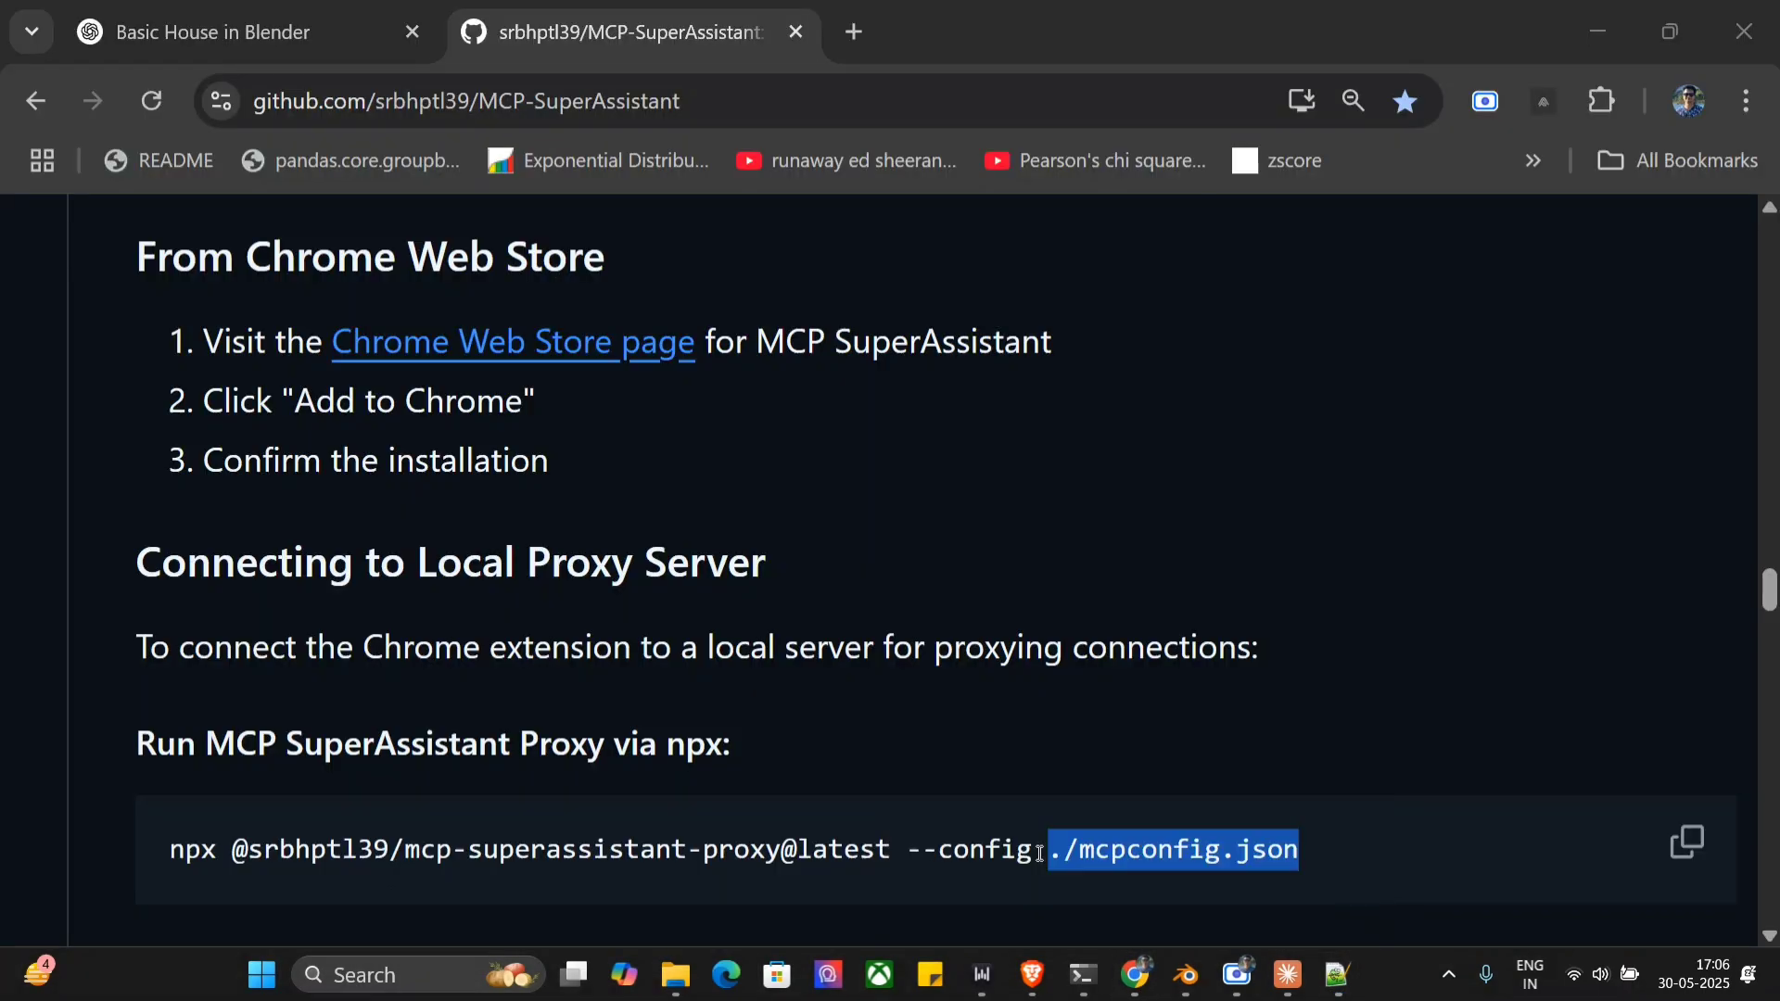
{"action": "left_click", "coordinate": [210, 37]}
{"action": "key", "text": "F11"}
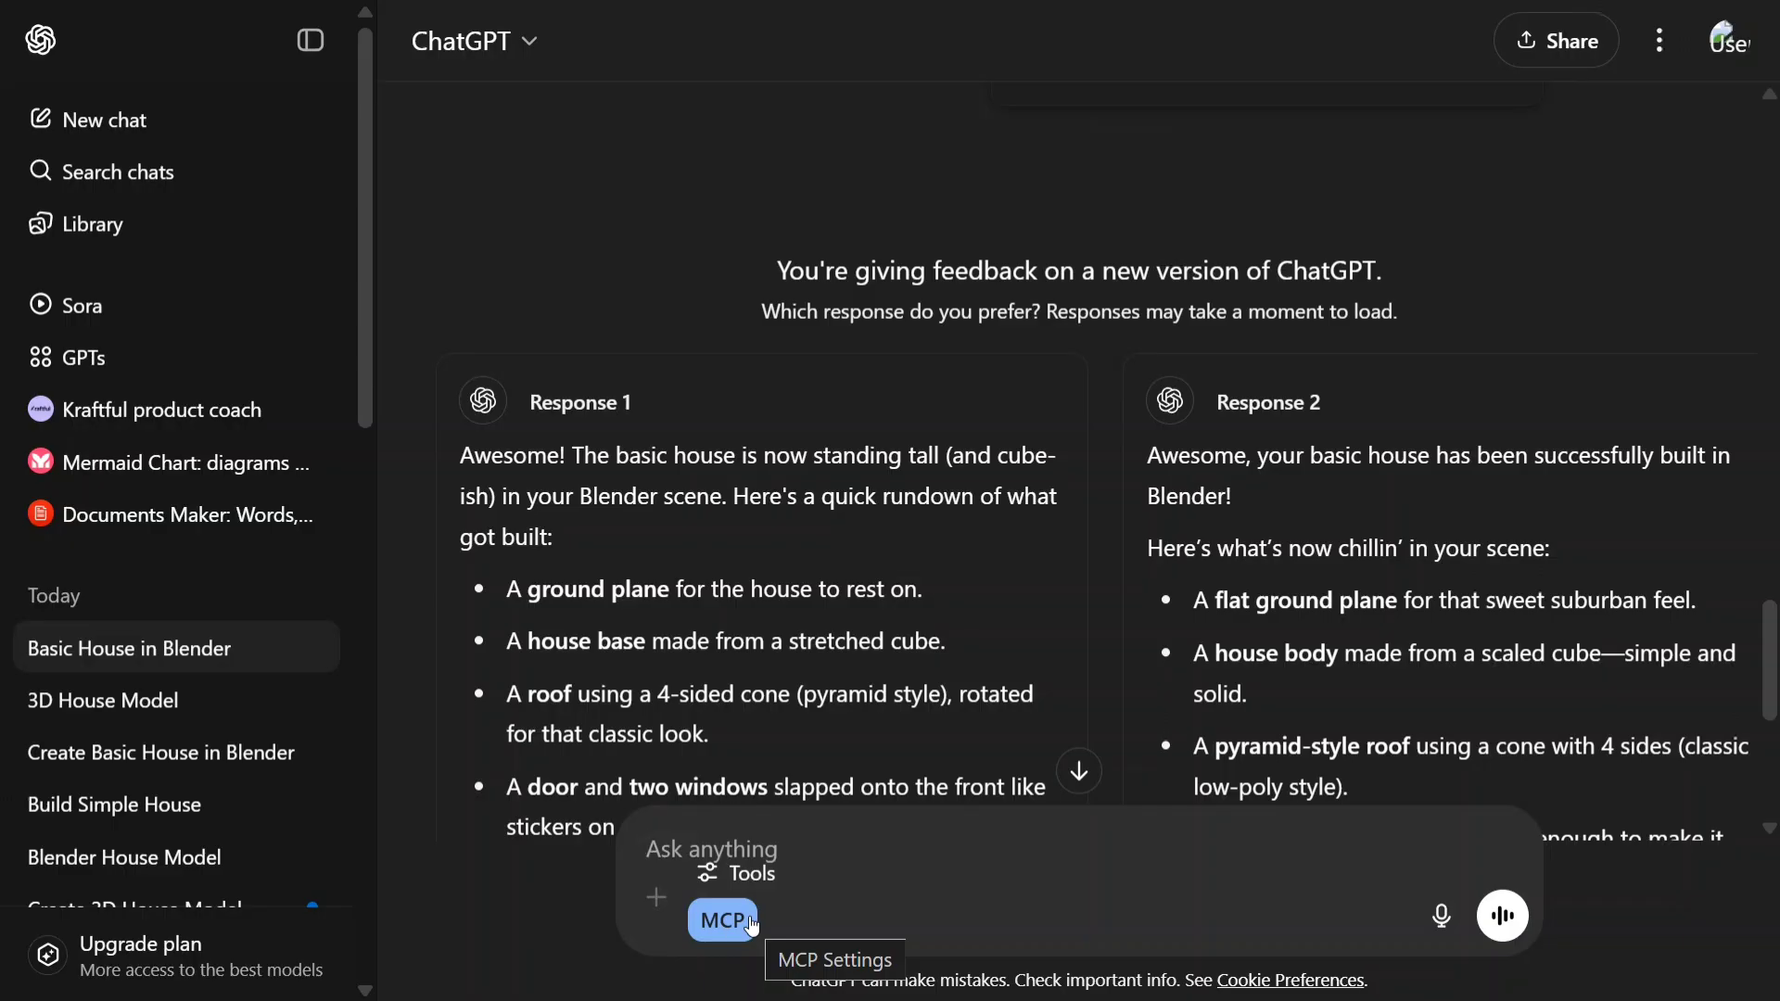
{"action": "scroll", "coordinate": [736, 931], "scroll_direction": "down", "scroll_amount": 6}
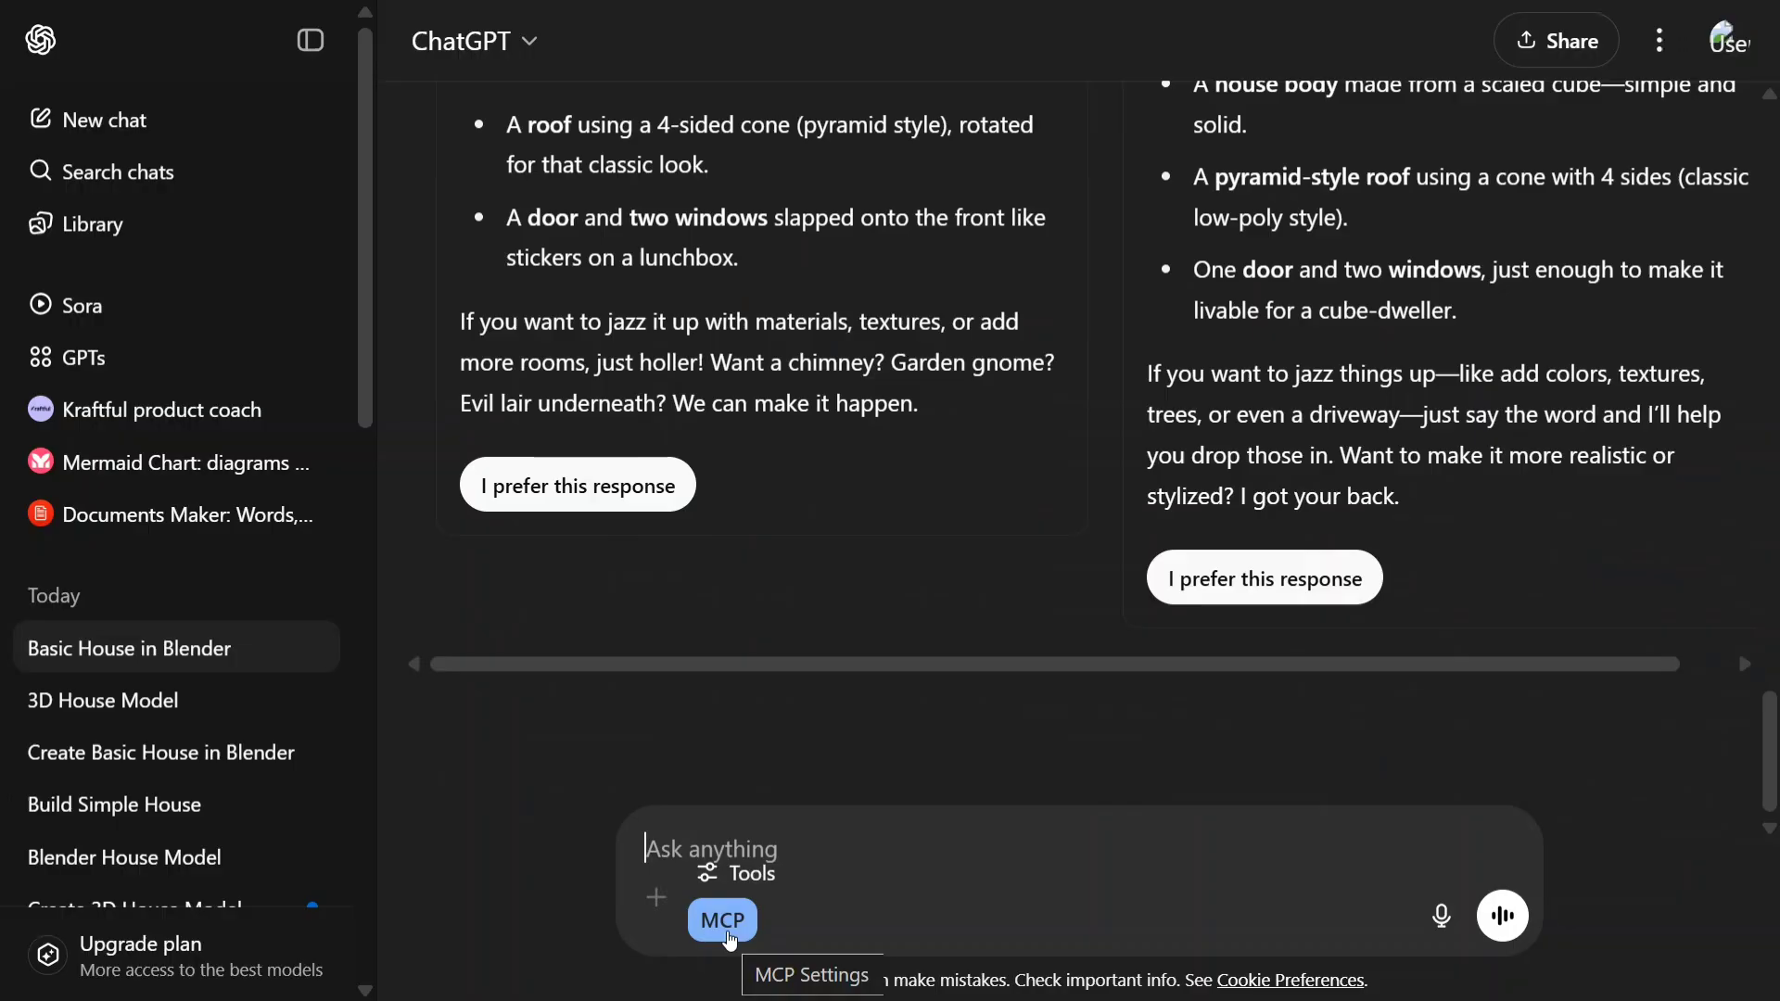
Step: Show the MCP SuperAssistant settings panel with its toggles and instructions
{"action": "left_click", "coordinate": [729, 937]}
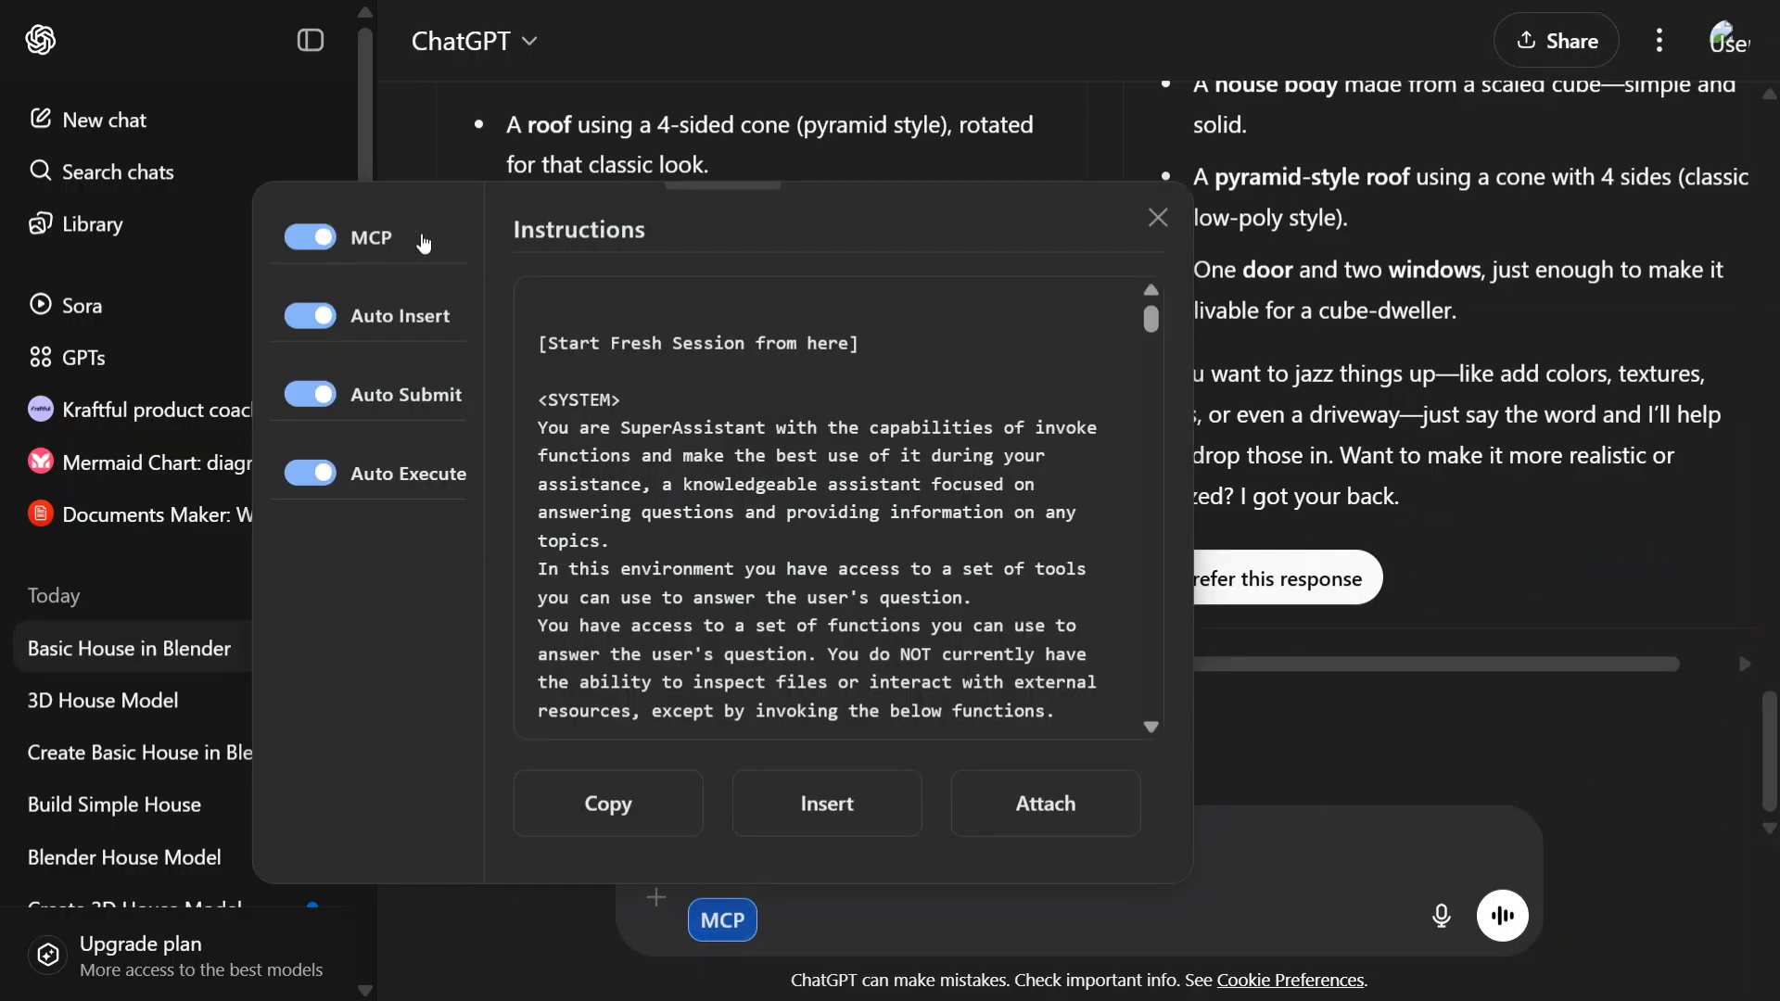